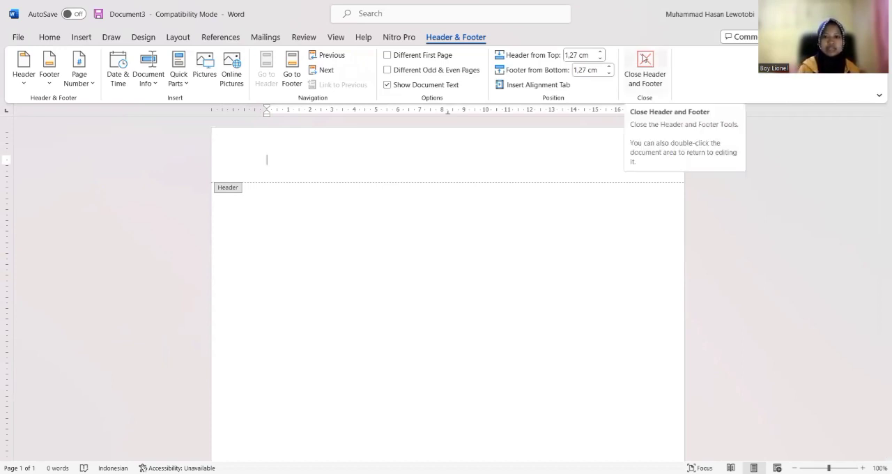
# Insert the built-in Blank header in the document and close header editing
pyautogui.click(645, 58)
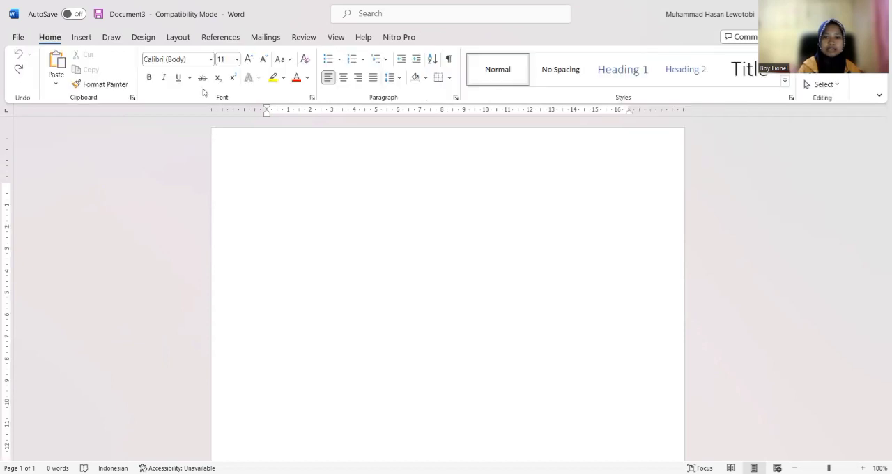
pyautogui.click(81, 36)
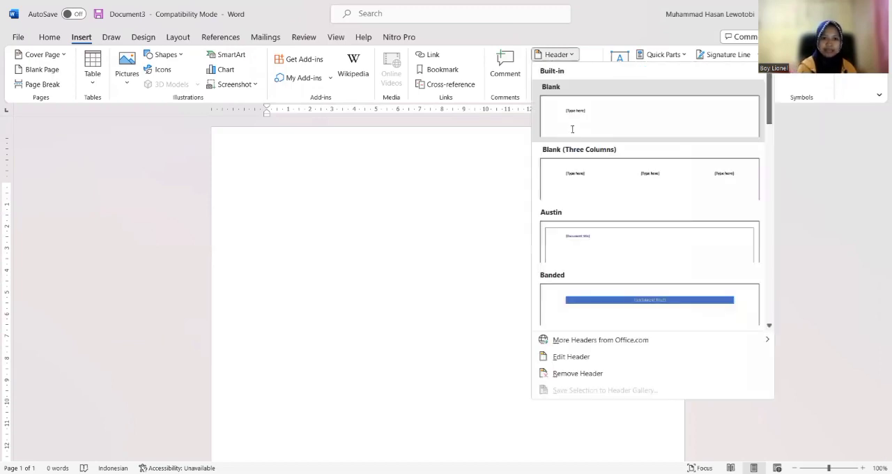
pyautogui.click(573, 129)
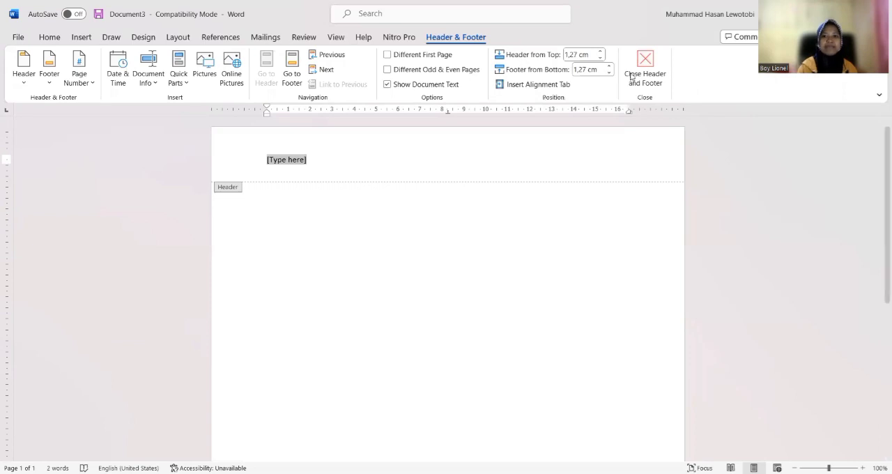
pyautogui.click(647, 75)
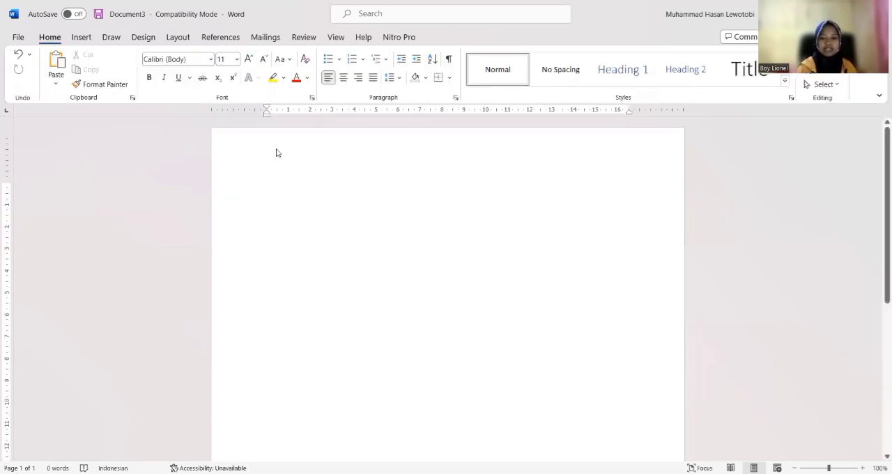
# Open the page header and paste the copied Universitas Nusa Cendana letterhead into it, keeping the source formatting
pyautogui.doubleClick(433, 154)
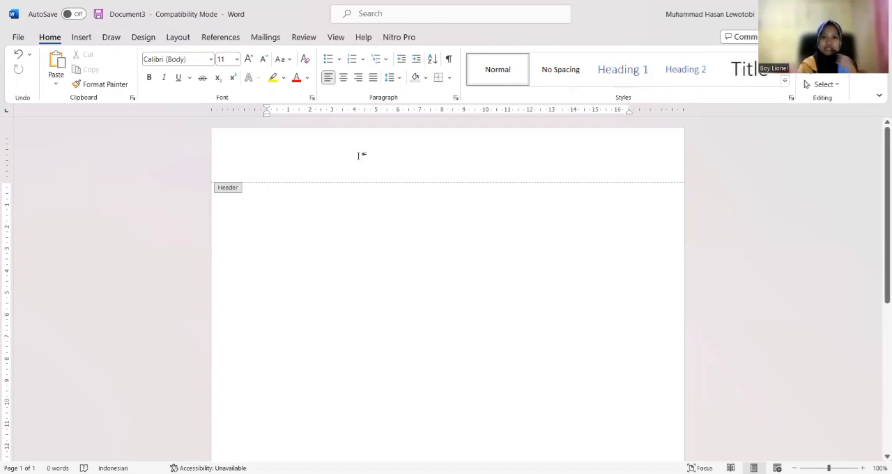
pyautogui.click(18, 40)
pyautogui.press('Escape')
pyautogui.click(60, 39)
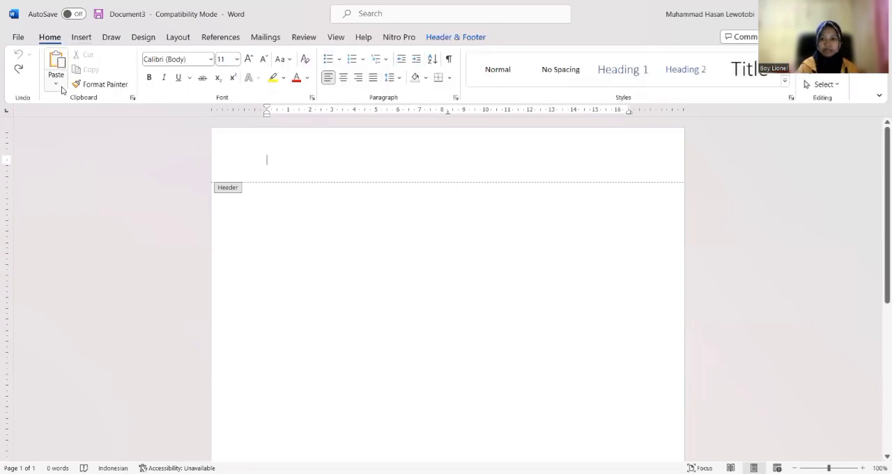
pyautogui.click(56, 84)
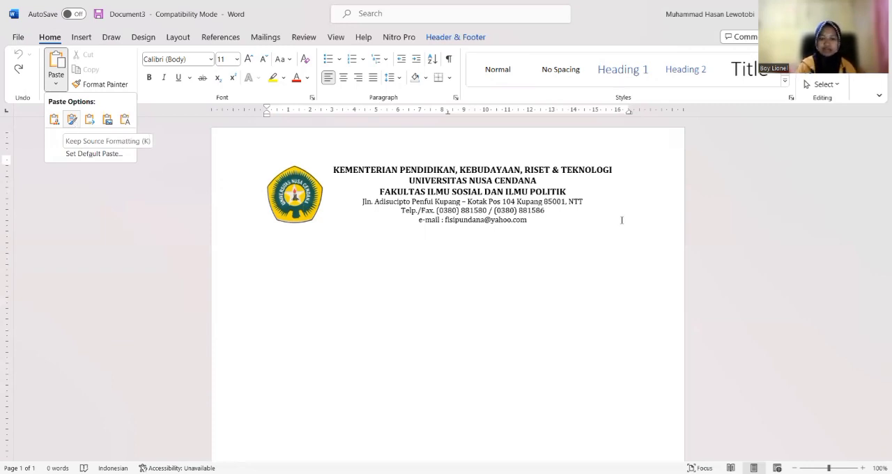
pyautogui.press('k')
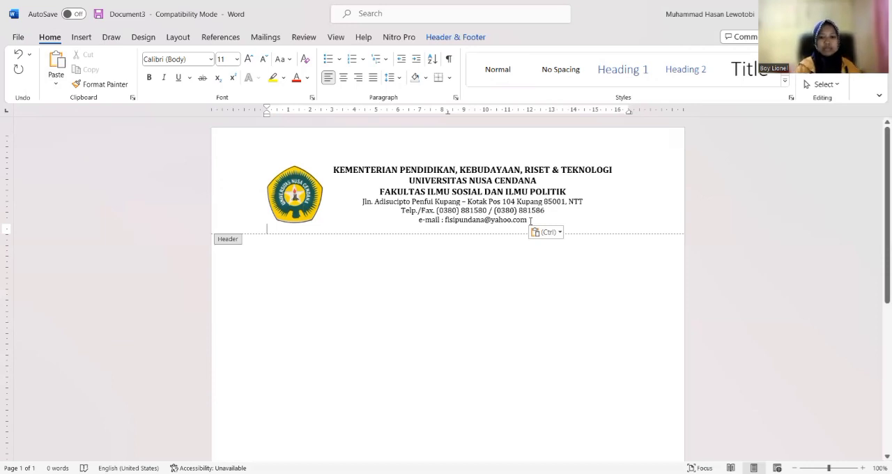
# Configure a paragraph border for the letterhead's e-mail line with a thick 3 pt line style in Orange, Accent 2, Darker 50%
pyautogui.moveTo(530, 221); pyautogui.dragTo(418, 225)
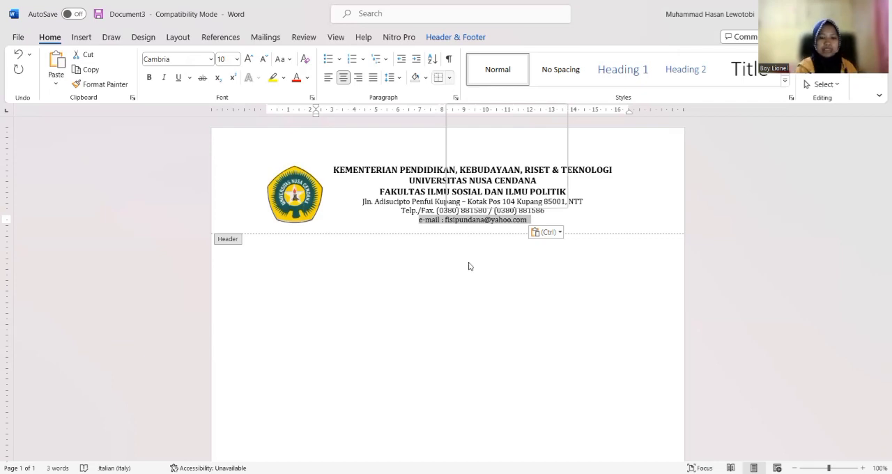
pyautogui.click(450, 78)
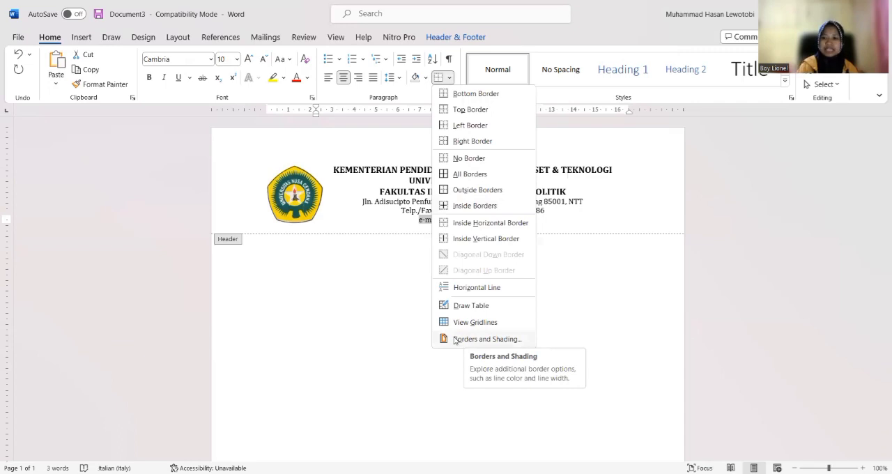
pyautogui.click(455, 340)
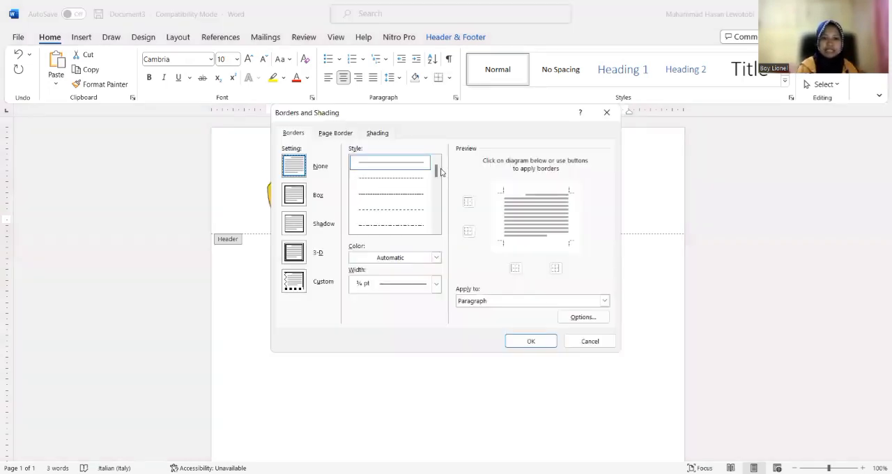
pyautogui.scroll(-1, 436, 180)
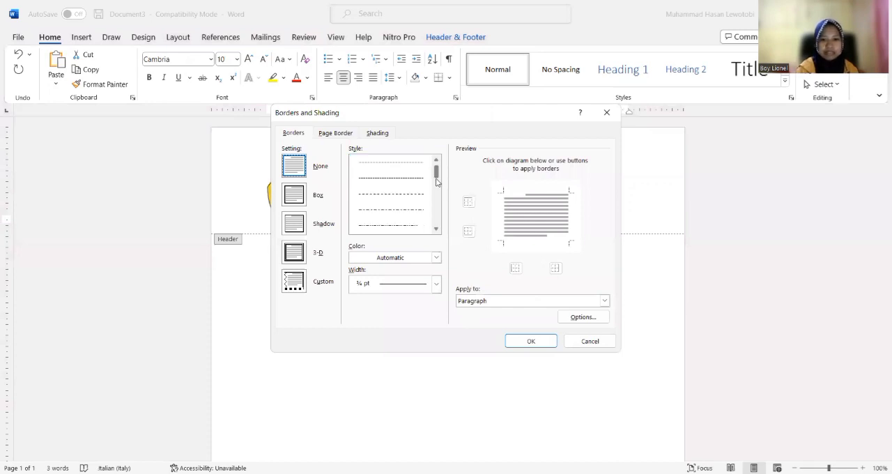
pyautogui.scroll(-1, 436, 183)
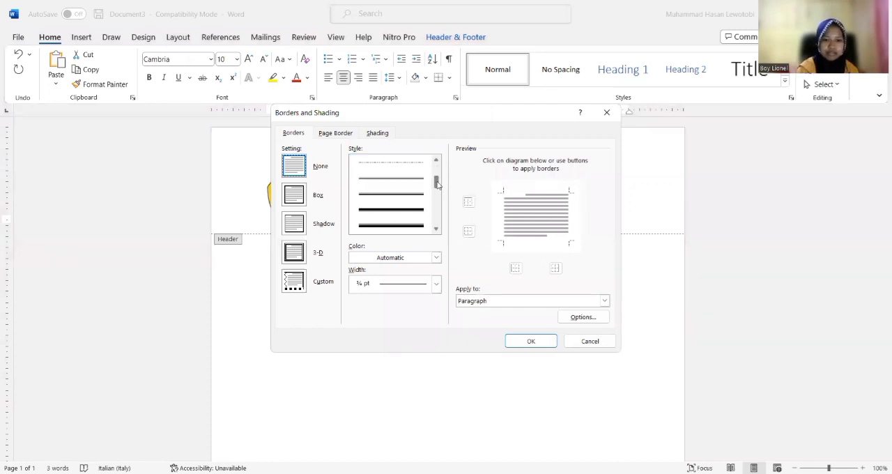
pyautogui.click(396, 211)
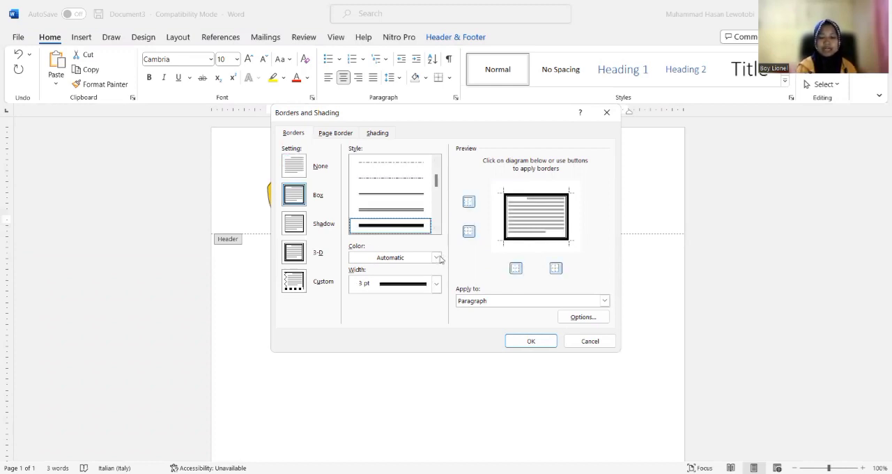
pyautogui.click(438, 258)
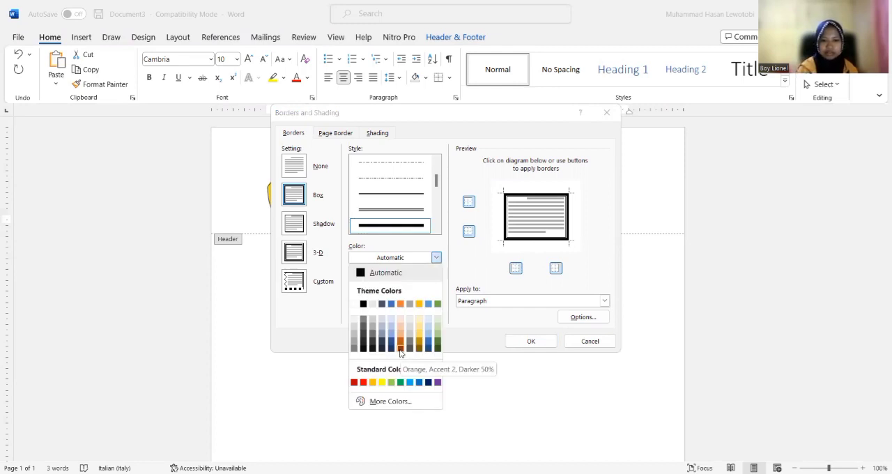
pyautogui.click(401, 349)
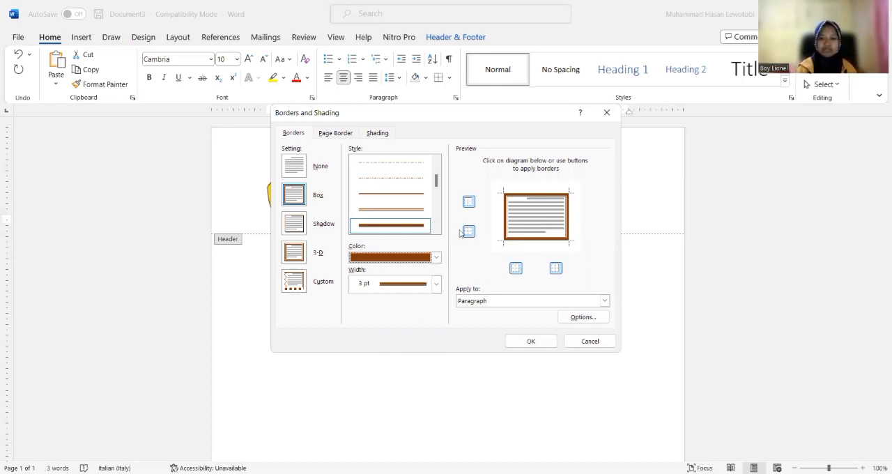
# Remove the top, left and right borders so only the bottom border is applied to the e-mail paragraph
pyautogui.click(555, 269)
pyautogui.click(516, 269)
pyautogui.click(470, 204)
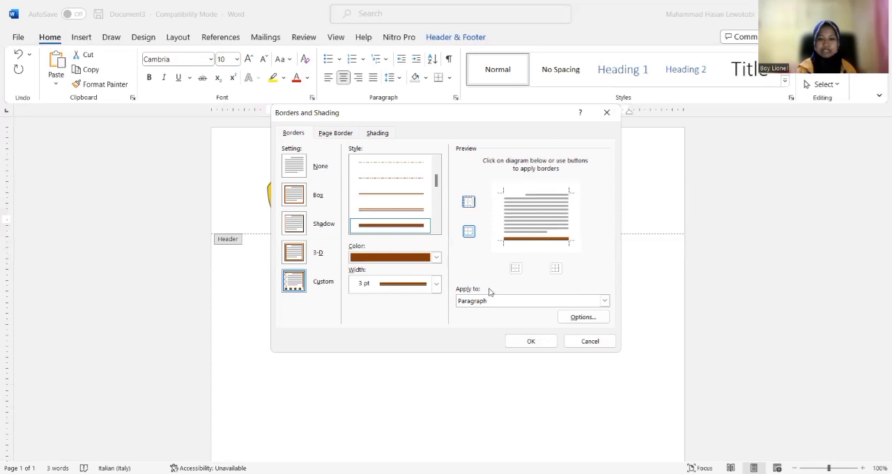
pyautogui.click(531, 342)
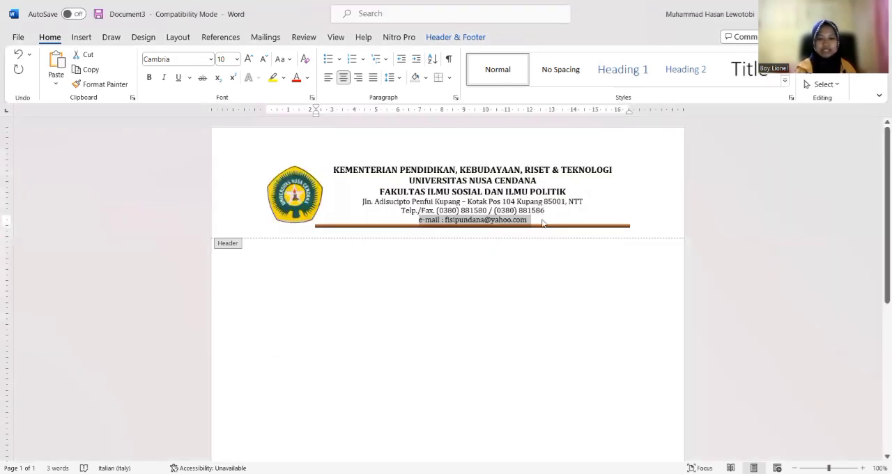
# Extend the border line under the logo by moving the e-mail paragraph's left indent just past the left margin, and close the header
pyautogui.click(329, 225)
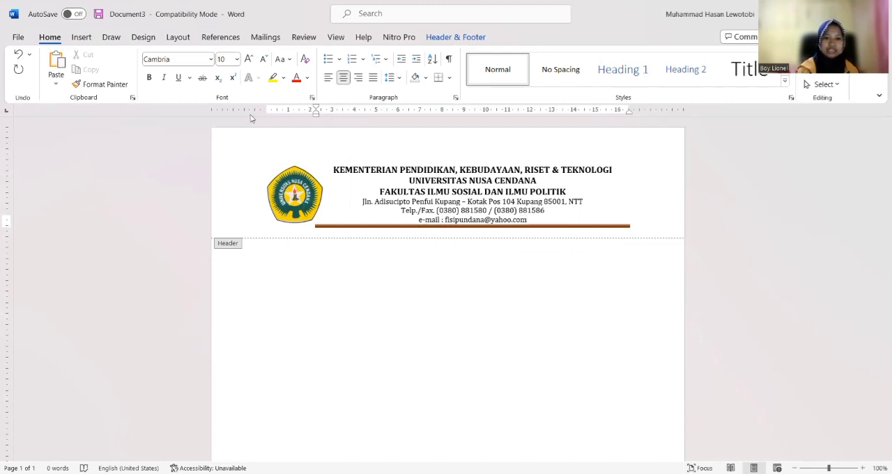
pyautogui.moveTo(316, 114); pyautogui.dragTo(262, 117)
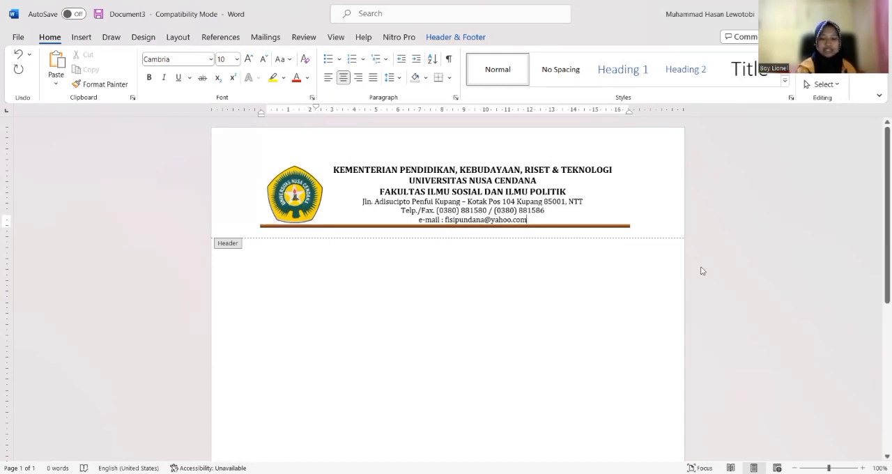
pyautogui.press('Escape')
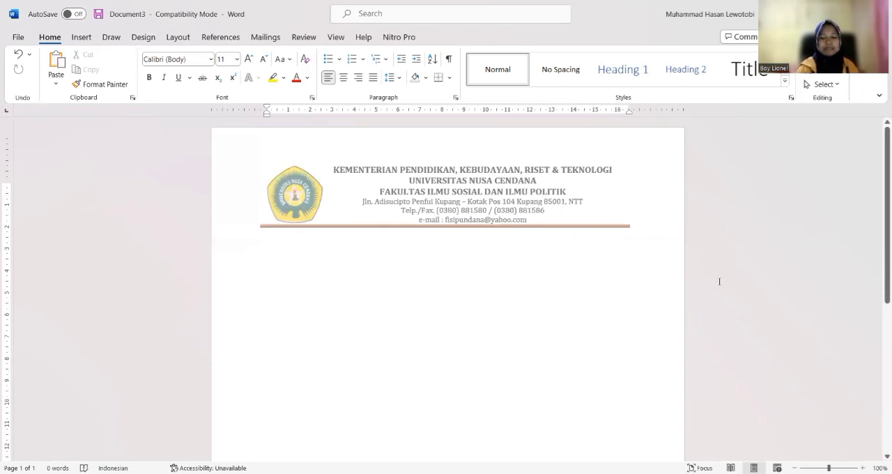
# Check the letterhead in the print preview and return to the document
pyautogui.hotkey('ctrl', 'p')
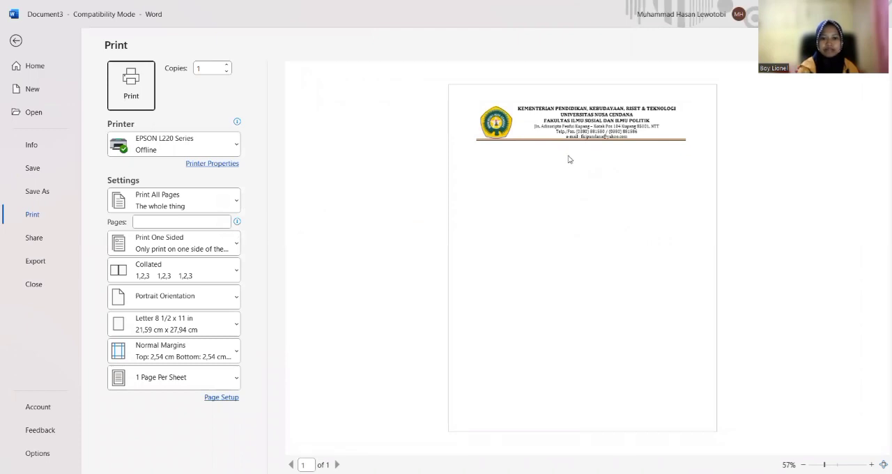
pyautogui.click(380, 320)
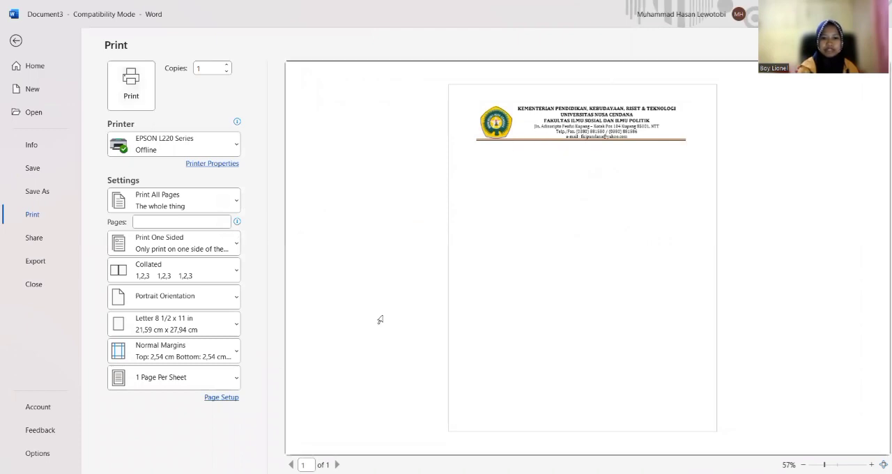
pyautogui.click(19, 42)
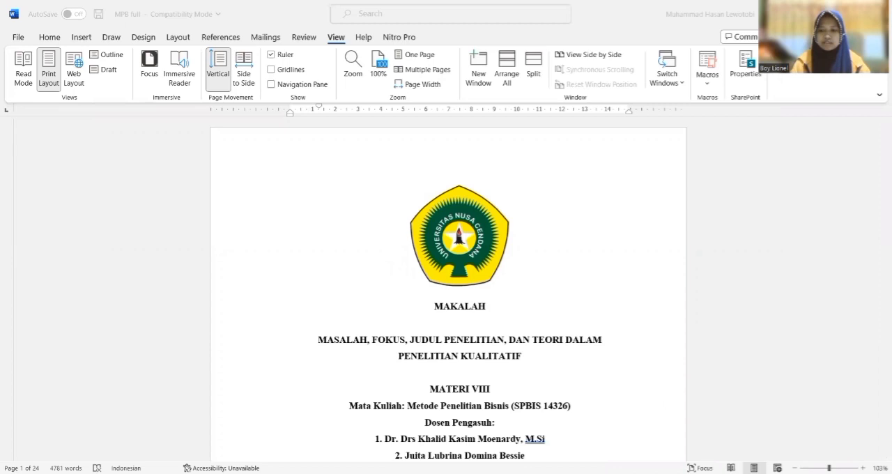
# Open the cover page's header for editing in the MPB full document and close it without changes
pyautogui.click(830, 468)
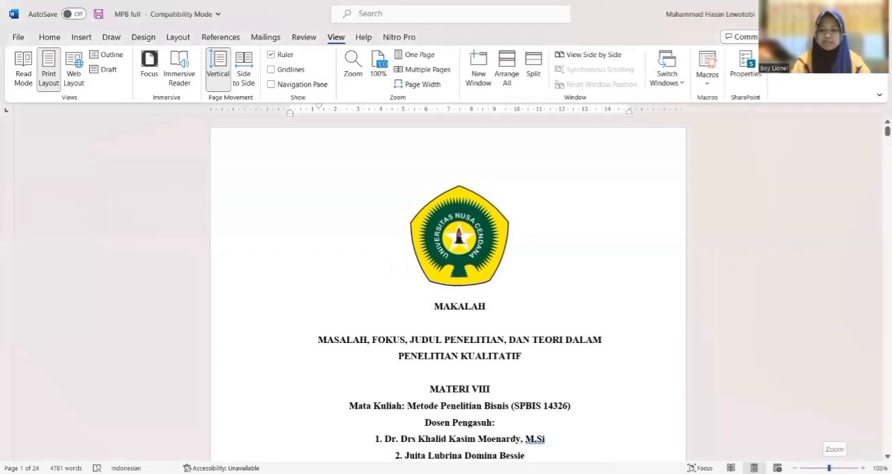
pyautogui.keyDown('ctrl'); pyautogui.scroll(-2, 780, 425); pyautogui.keyUp('ctrl')
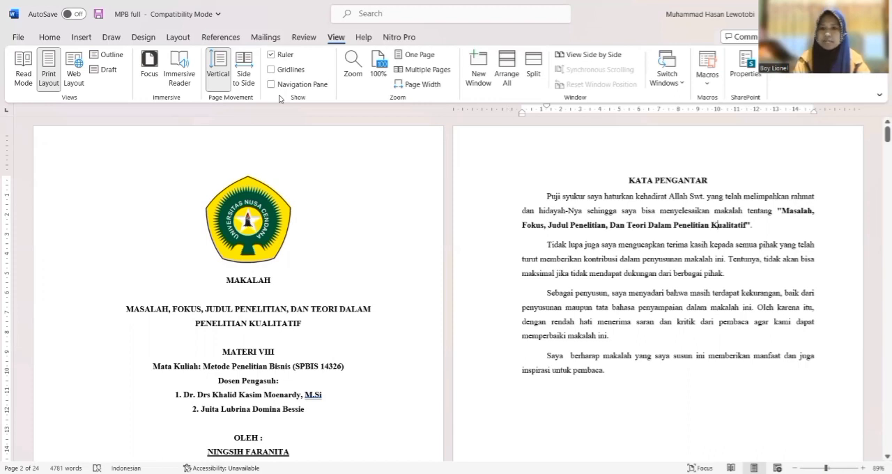
pyautogui.doubleClick(245, 159)
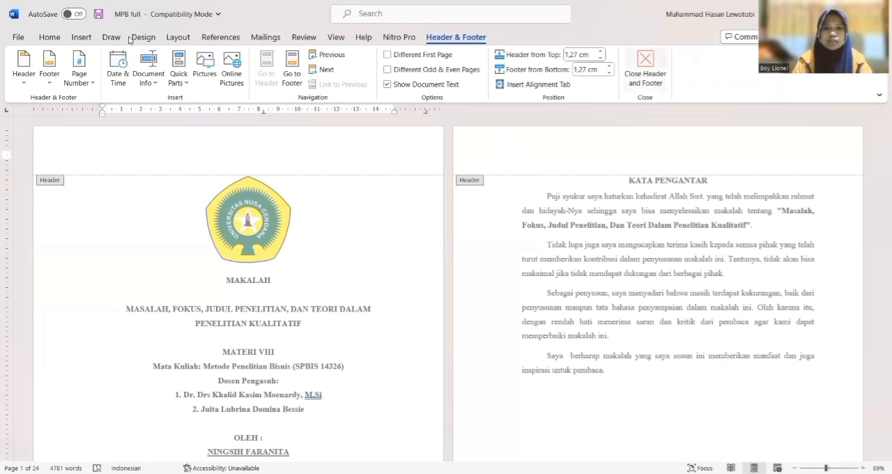
pyautogui.press('Escape')
pyautogui.click(80, 38)
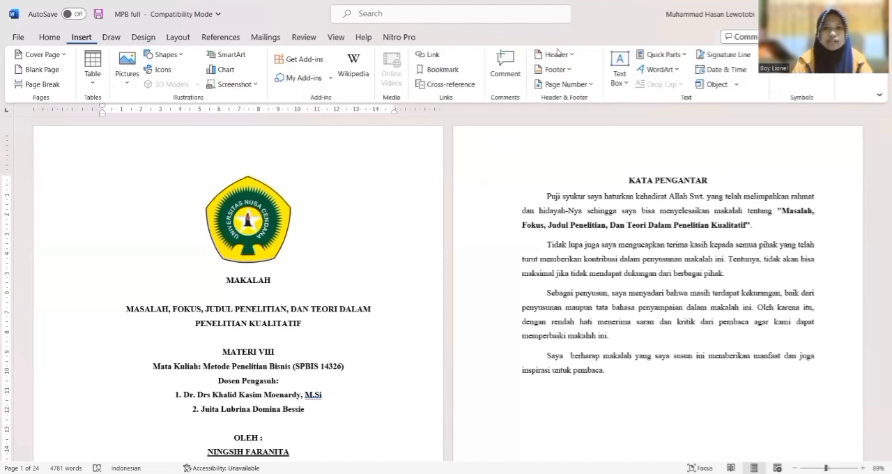
pyautogui.click(557, 53)
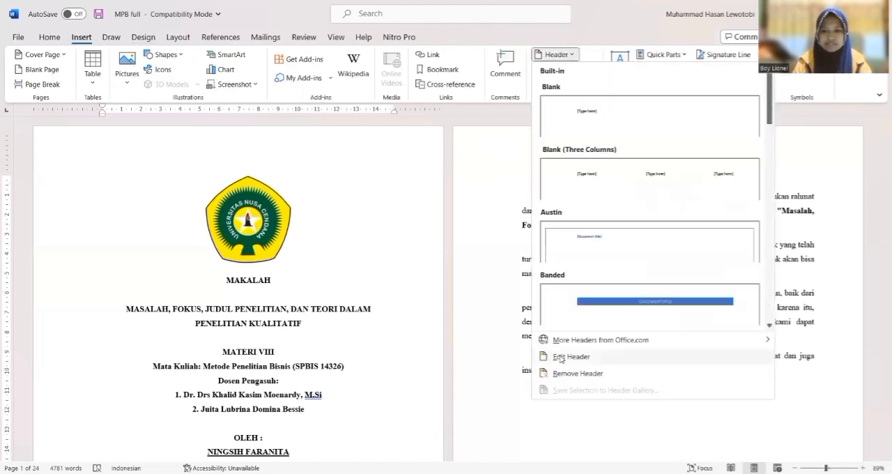
pyautogui.click(560, 358)
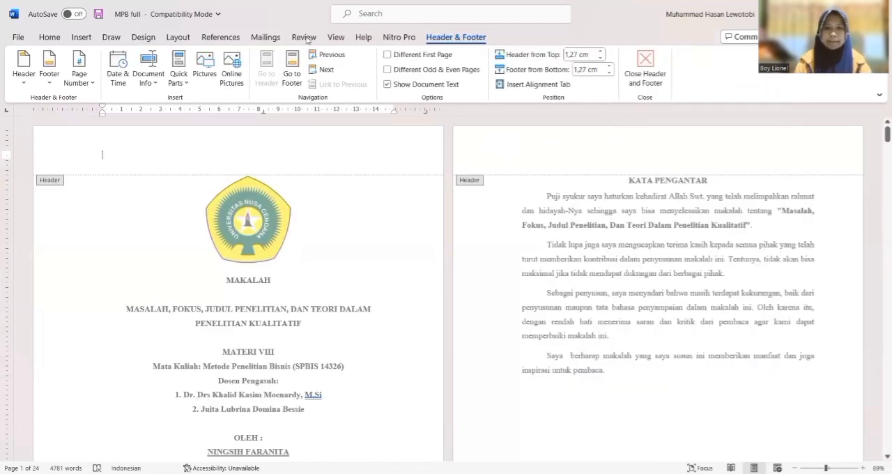
pyautogui.click(647, 58)
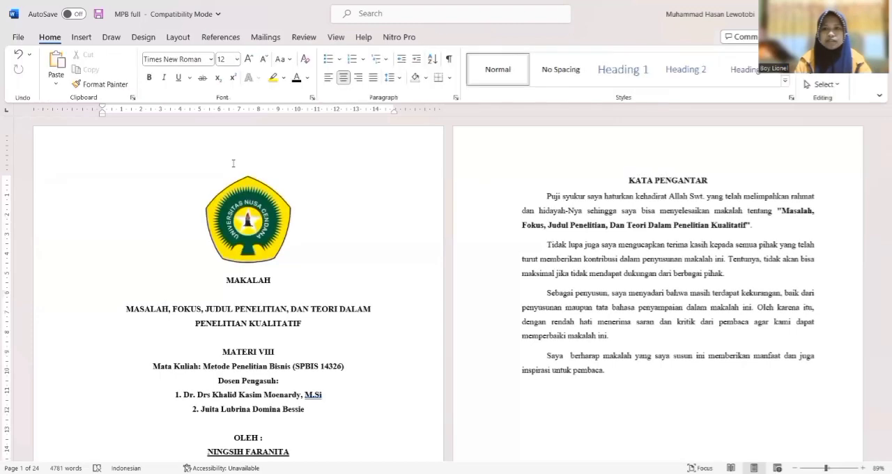
pyautogui.doubleClick(333, 166)
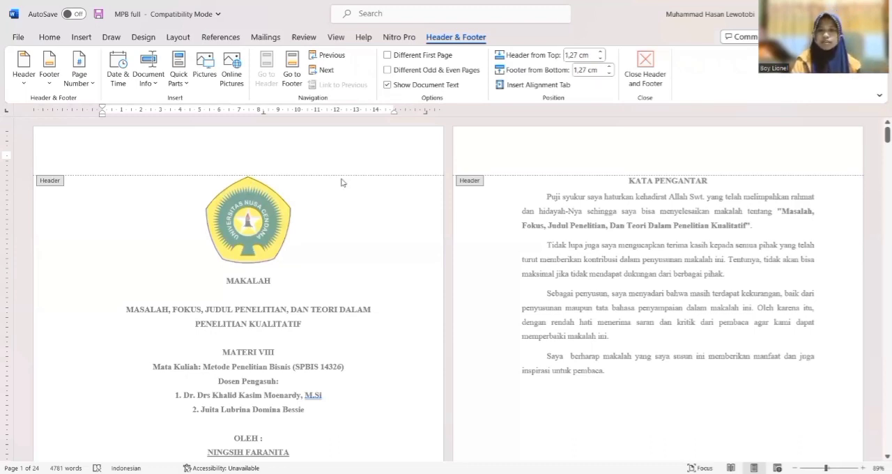
pyautogui.click(647, 56)
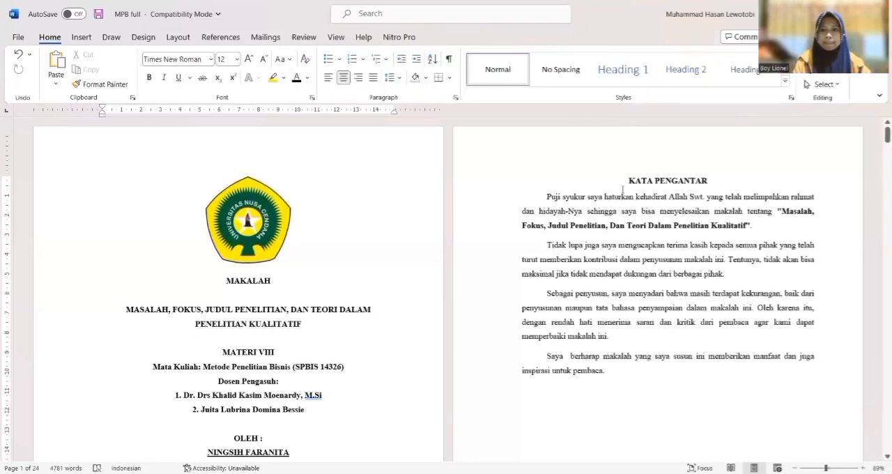
# Insert a section break before the KATA PENGANTAR heading, check the section labels in the headers and footers, and return to the body text
pyautogui.click(621, 180)
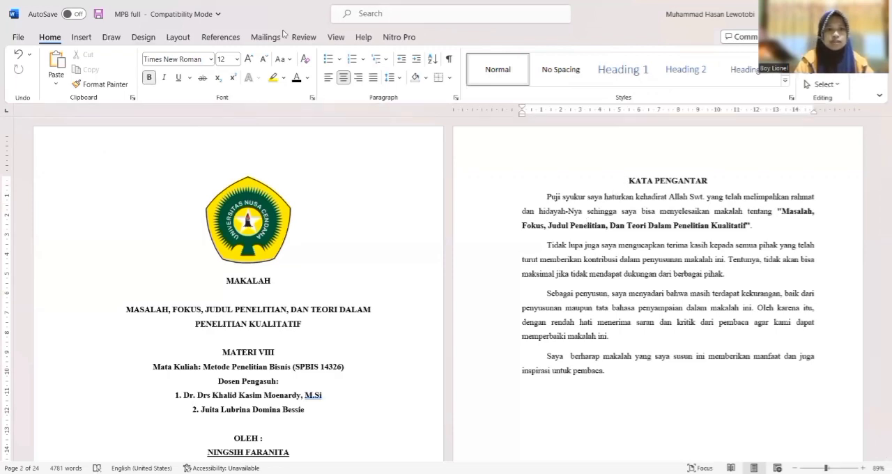
pyautogui.click(174, 37)
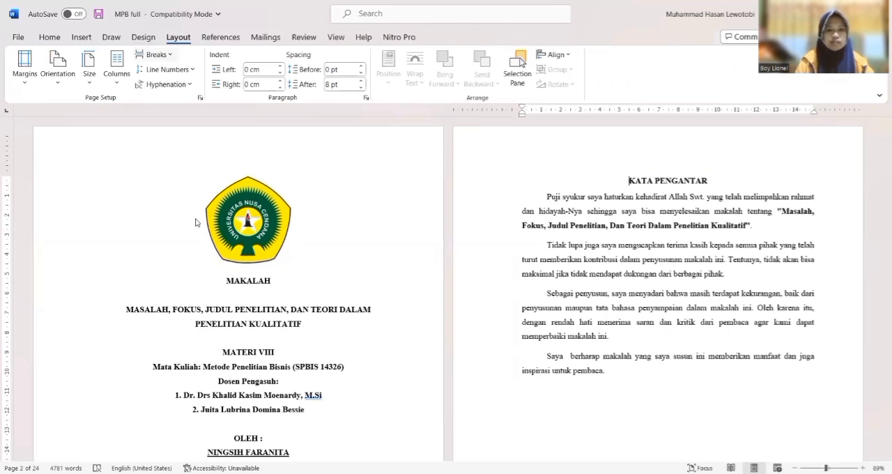
pyautogui.click(495, 129)
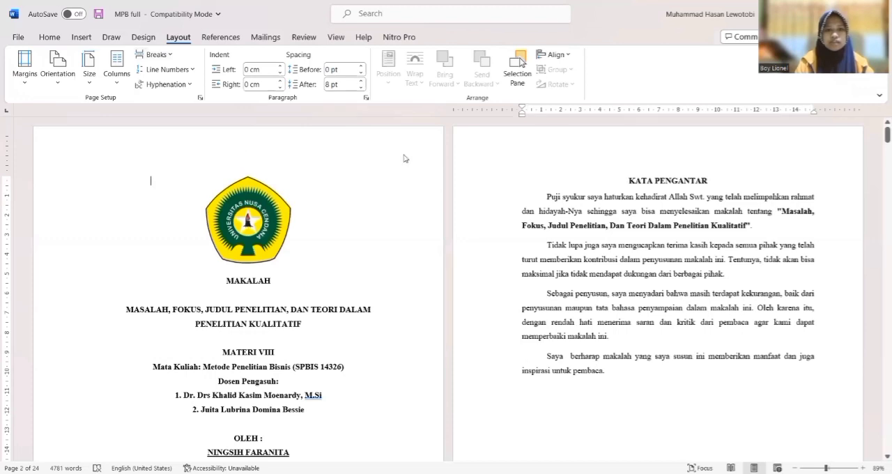
pyautogui.doubleClick(292, 172)
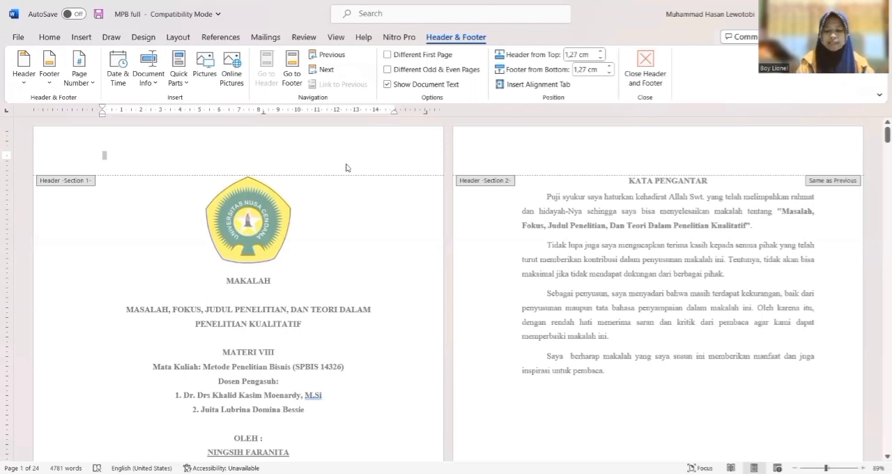
pyautogui.scroll(-12, 346, 168)
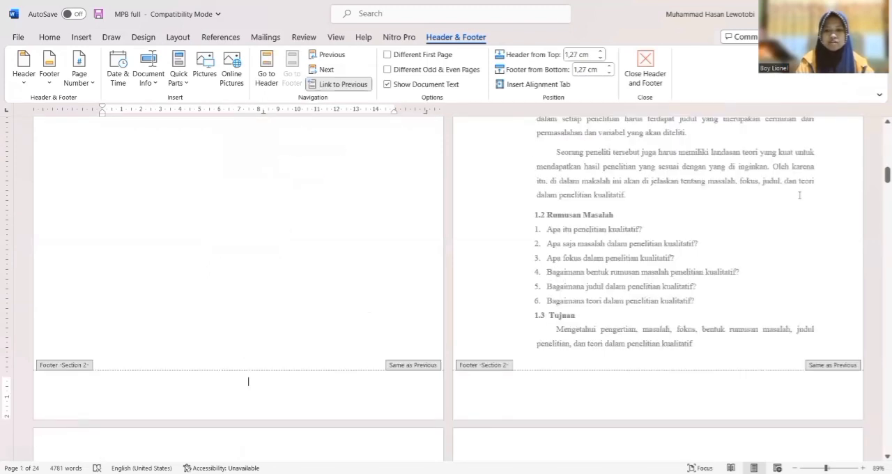
pyautogui.scroll(-6, 605, 225)
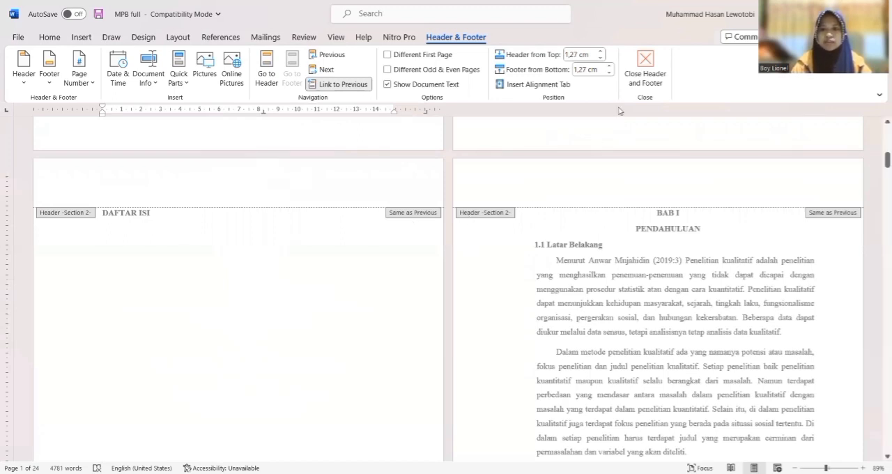
pyautogui.doubleClick(615, 213)
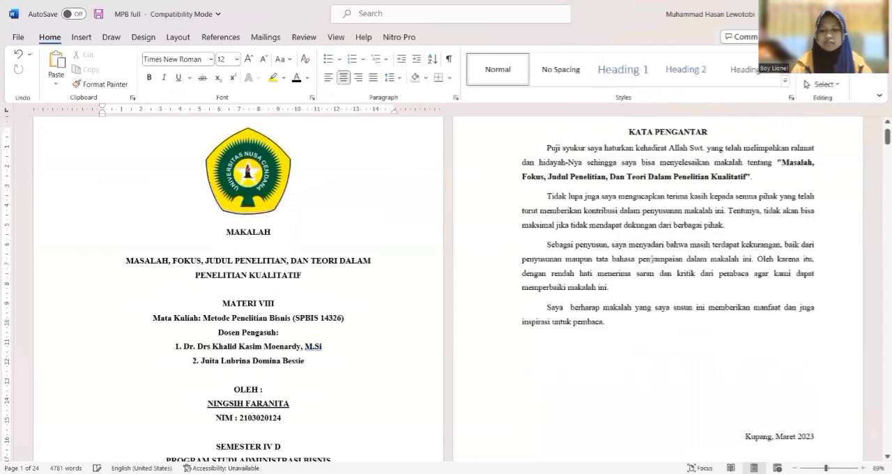
# Insert a section break before the BAB I heading, check the section labels in the page headers, and close the header
pyautogui.press('Down')
pyautogui.press('Down')
pyautogui.press('Down')
pyautogui.press('Down')
pyautogui.press('Down')
pyautogui.press('Down')
pyautogui.press('Down')
pyautogui.press('Down')
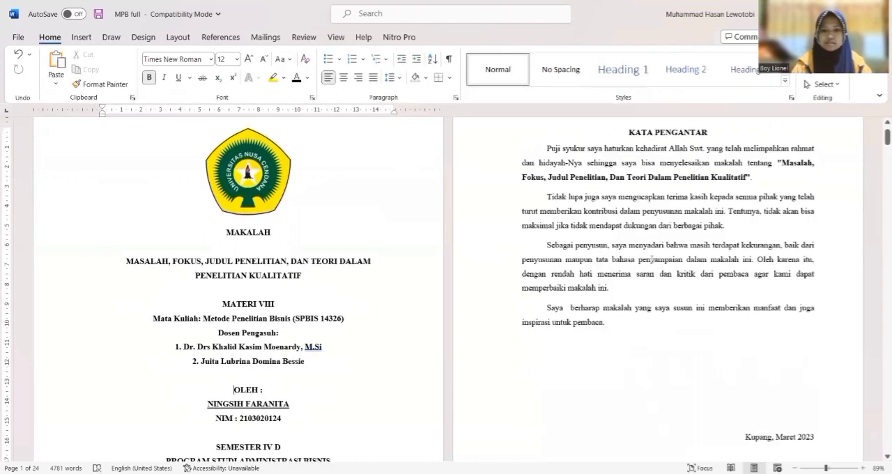
pyautogui.press('Down')
pyautogui.press('Down')
pyautogui.press('Down')
pyautogui.press('Down')
pyautogui.press('Down')
pyautogui.press('Down')
pyautogui.press('Down')
pyautogui.press('Down')
pyautogui.press('Down')
pyautogui.press('Down')
pyautogui.press('Down')
pyautogui.press('Down')
pyautogui.press('Down')
pyautogui.press('Down')
pyautogui.press('Down')
pyautogui.press('Down')
pyautogui.press('Down')
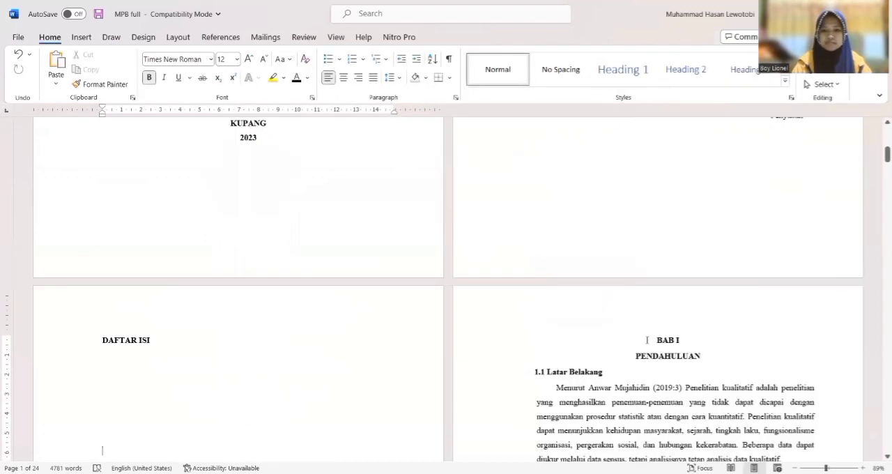
pyautogui.press('Down')
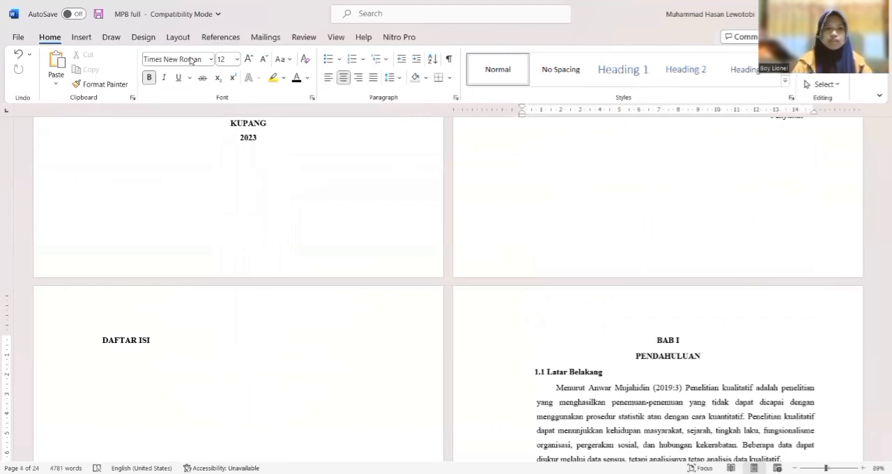
pyautogui.click(177, 37)
pyautogui.click(171, 56)
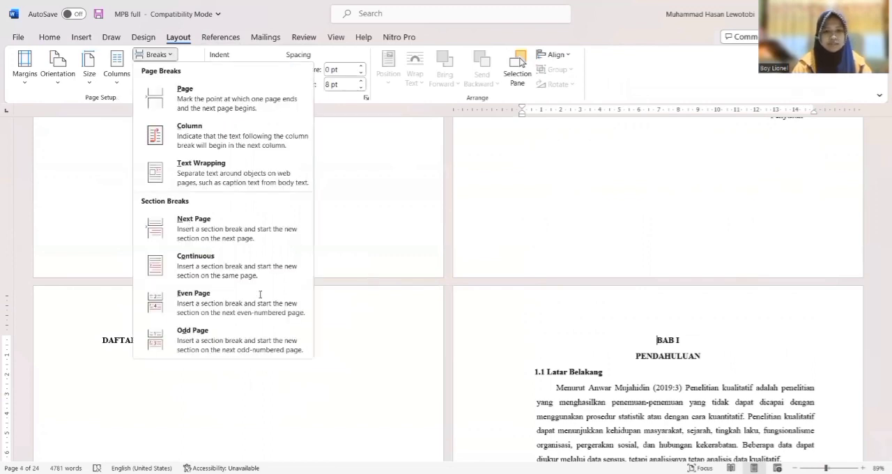
pyautogui.click(261, 301)
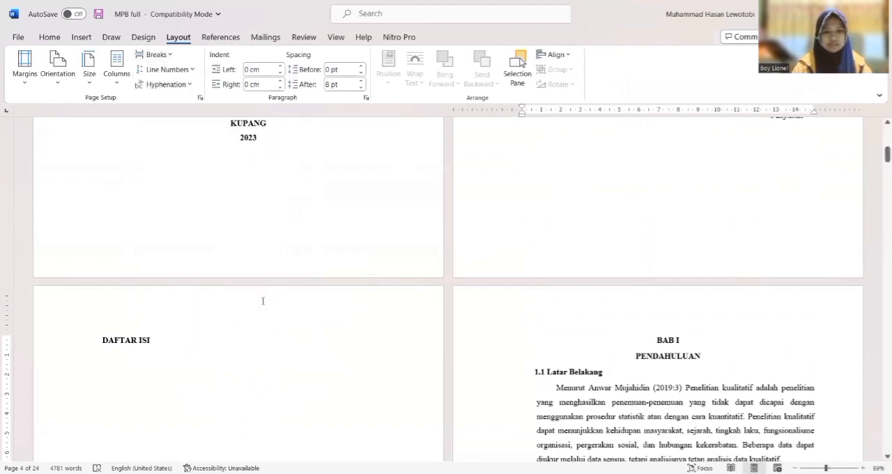
pyautogui.doubleClick(209, 319)
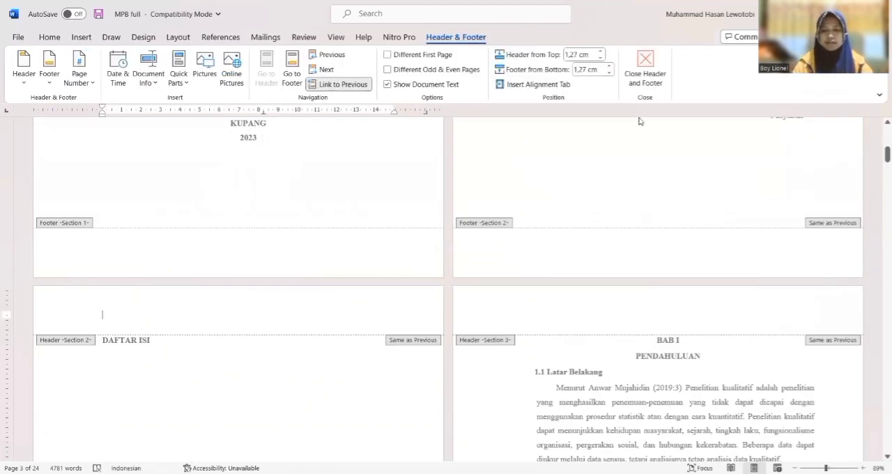
pyautogui.click(646, 59)
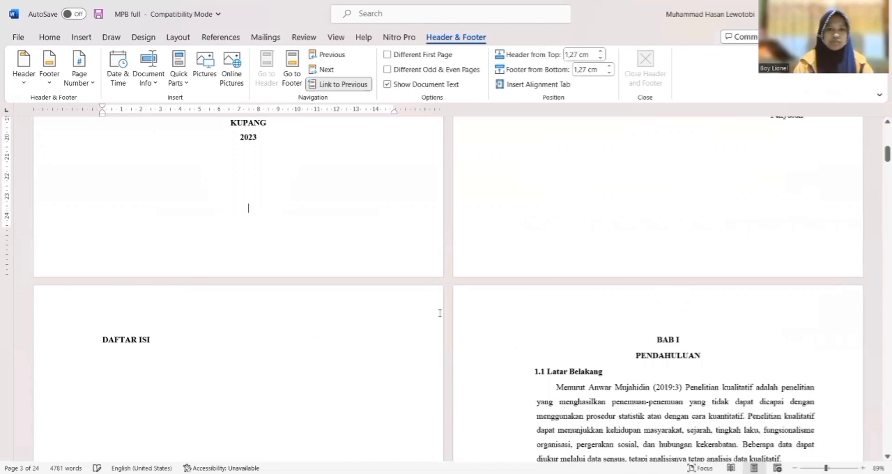
# Insert page numbers at the bottom of the page from the cover page onward, using the Plain Number 2 style
pyautogui.hotkey('ctrl', 'Home')
pyautogui.click(148, 164)
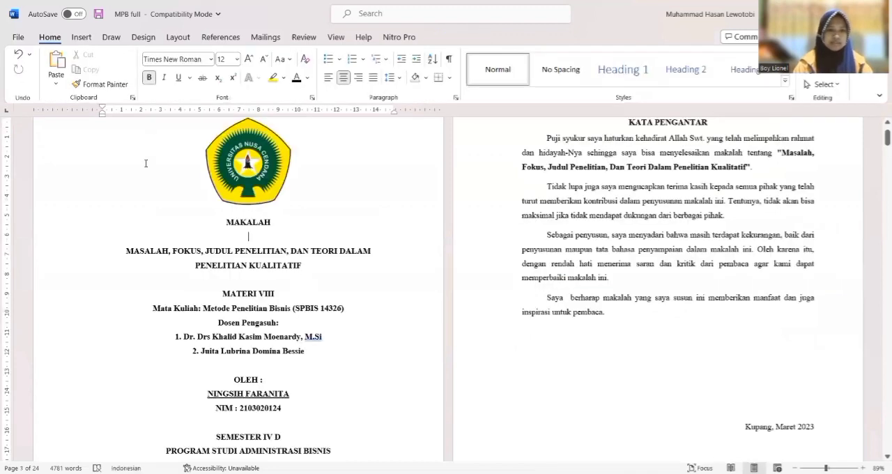
pyautogui.click(81, 39)
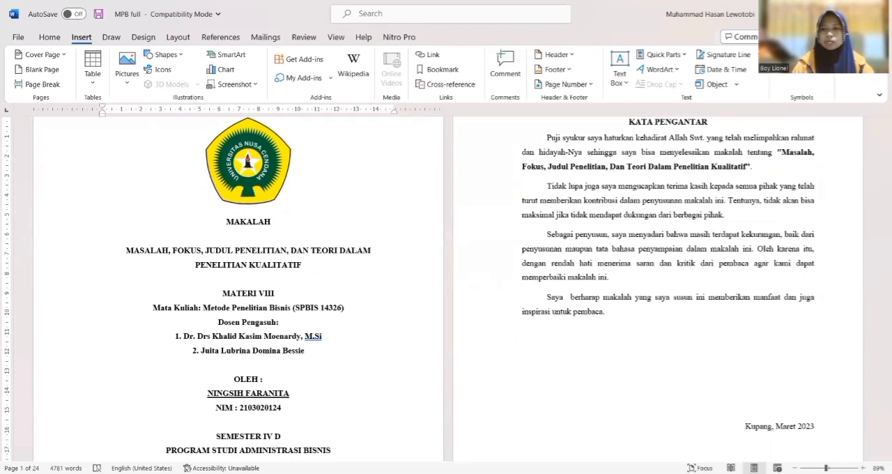
pyautogui.click(551, 69)
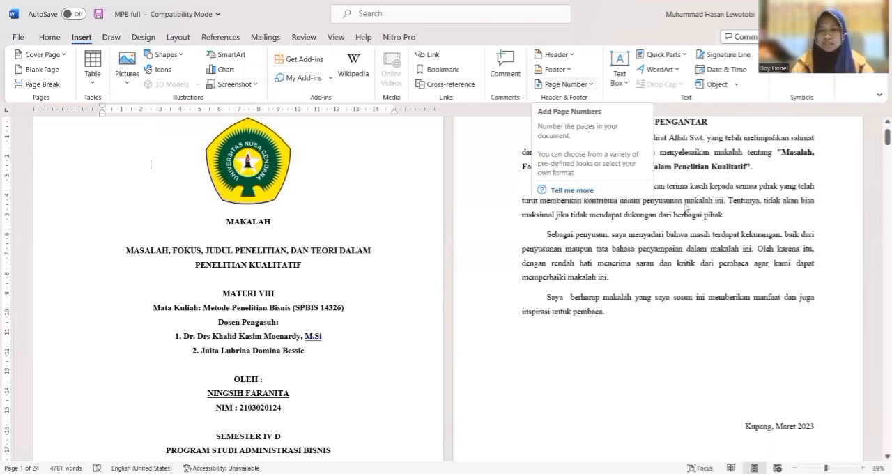
pyautogui.moveTo(560, 116)
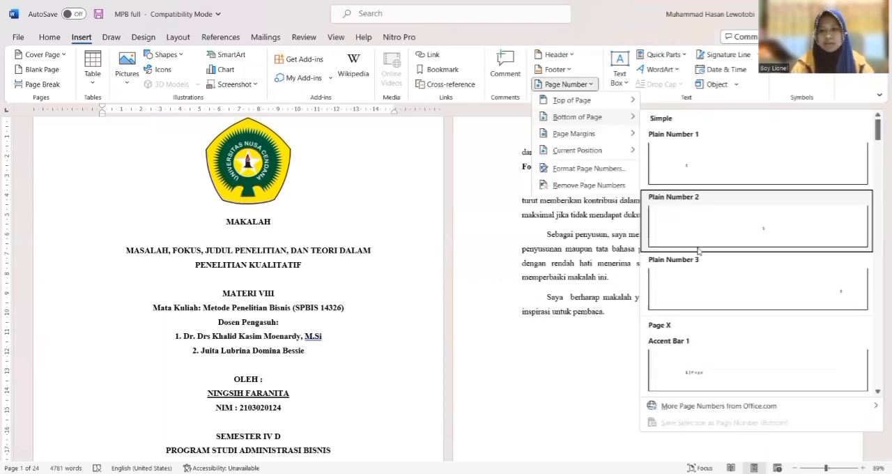
pyautogui.click(712, 214)
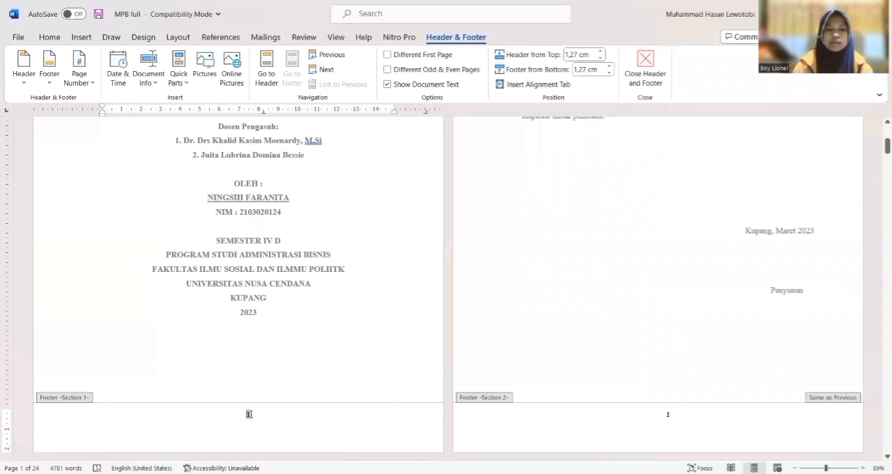
# Turn on Different First Page for the cover section's footer and unlink the KATA PENGANTAR page's footer from the previous section
pyautogui.moveTo(251, 414); pyautogui.dragTo(245, 415)
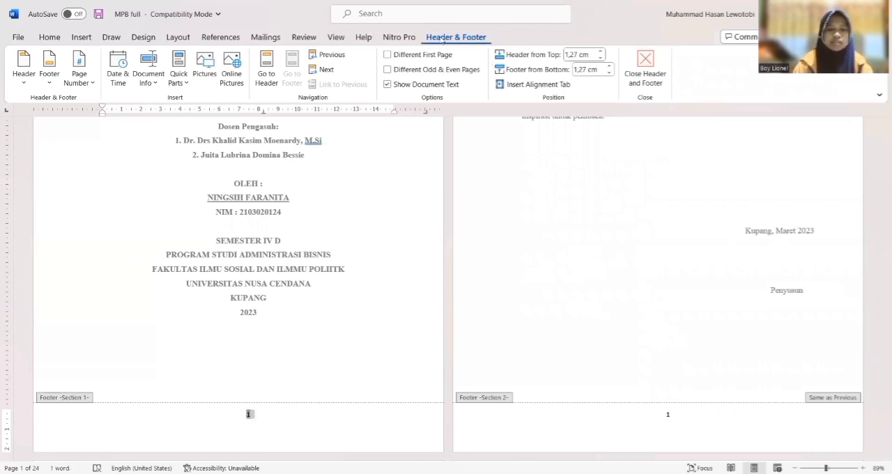
pyautogui.click(388, 55)
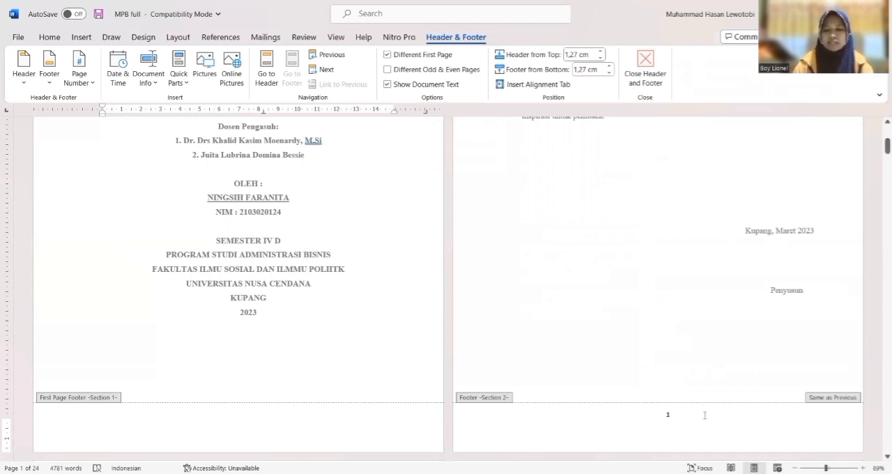
pyautogui.click(683, 416)
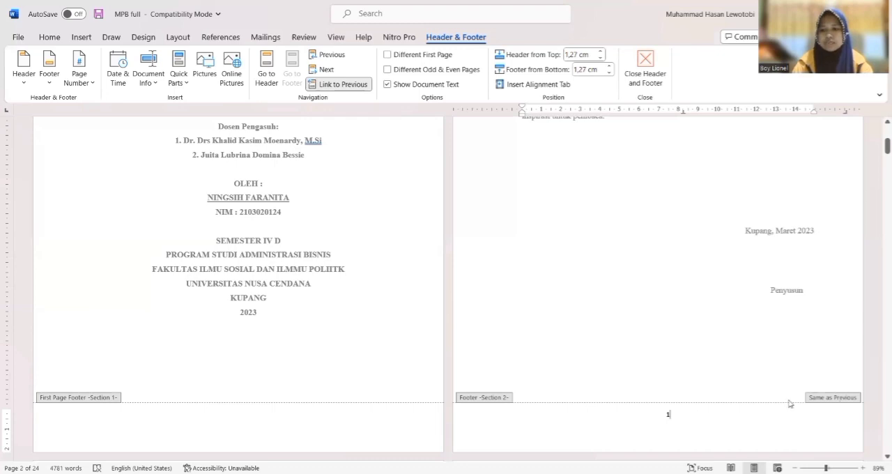
pyautogui.click(339, 86)
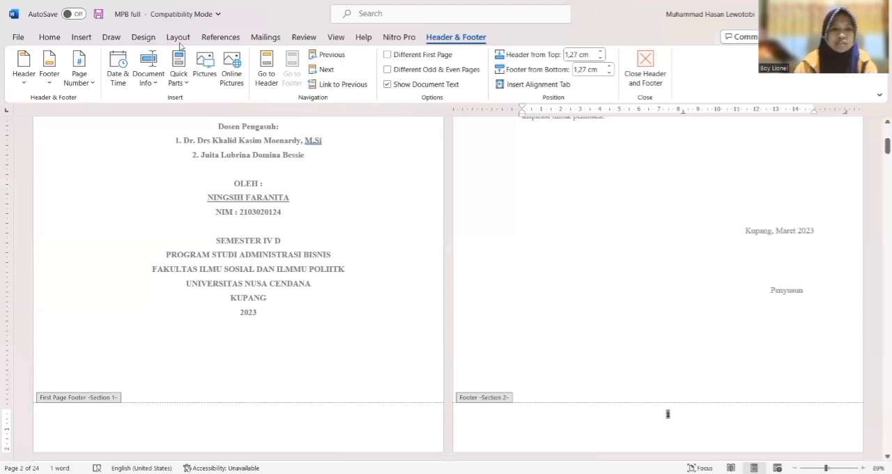
# Set the page number format of the KATA PENGANTAR section to lowercase Roman numerals (i, ii, iii)
pyautogui.click(81, 36)
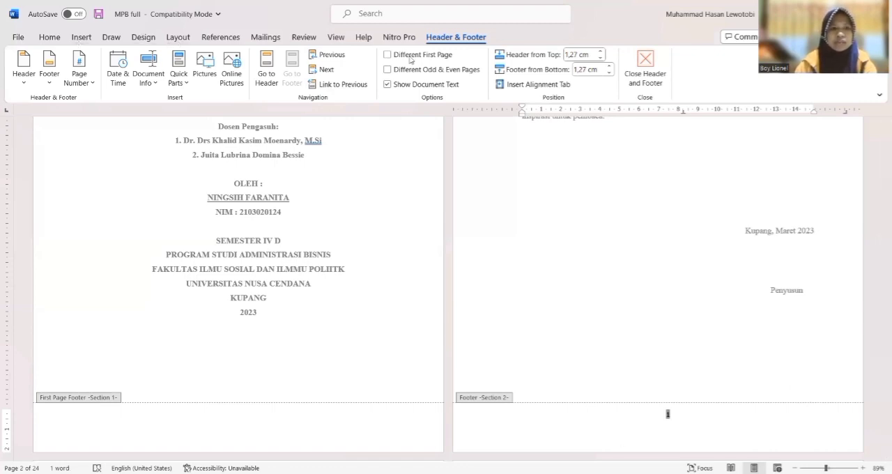
pyautogui.click(591, 85)
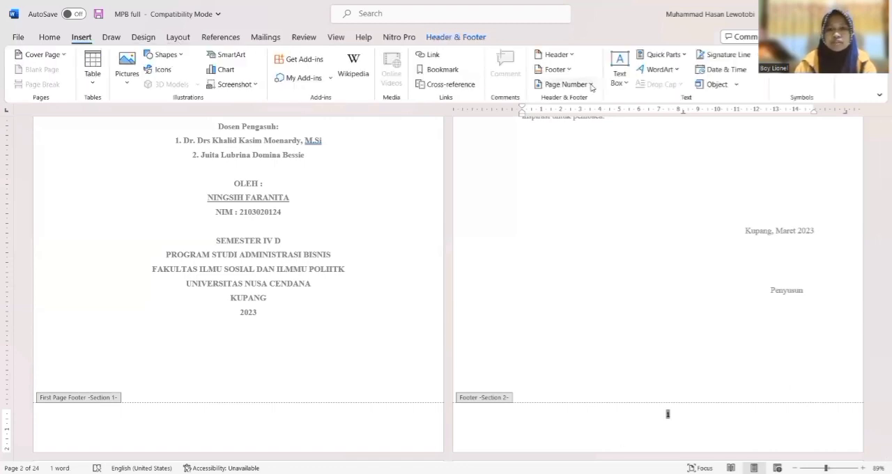
pyautogui.click(576, 172)
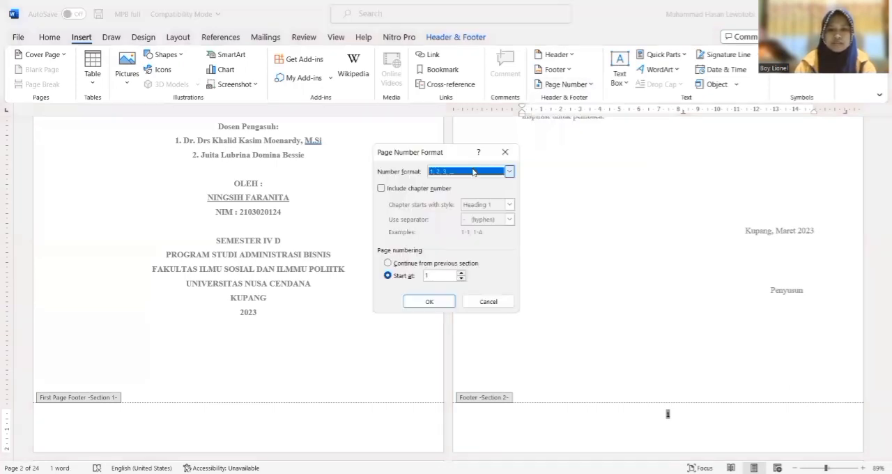
pyautogui.click(513, 174)
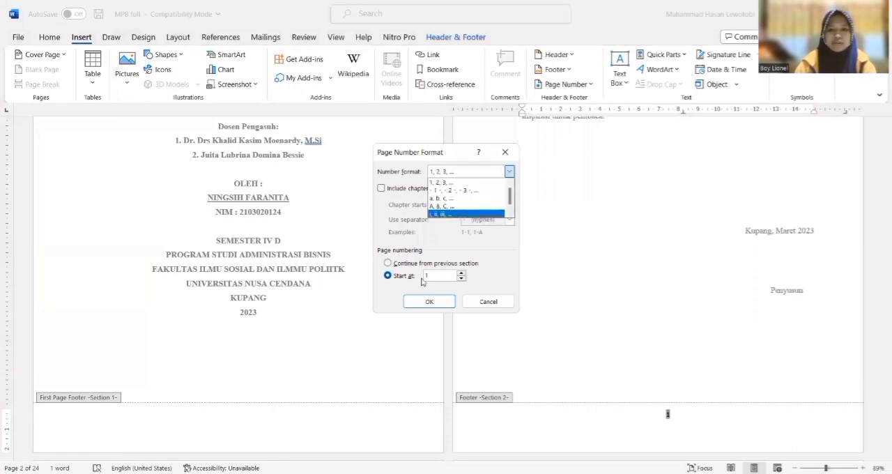
pyautogui.click(449, 214)
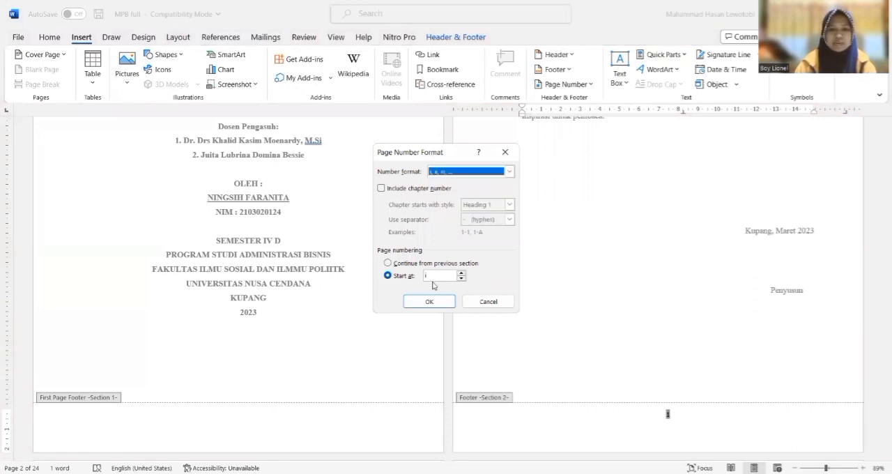
pyautogui.click(430, 302)
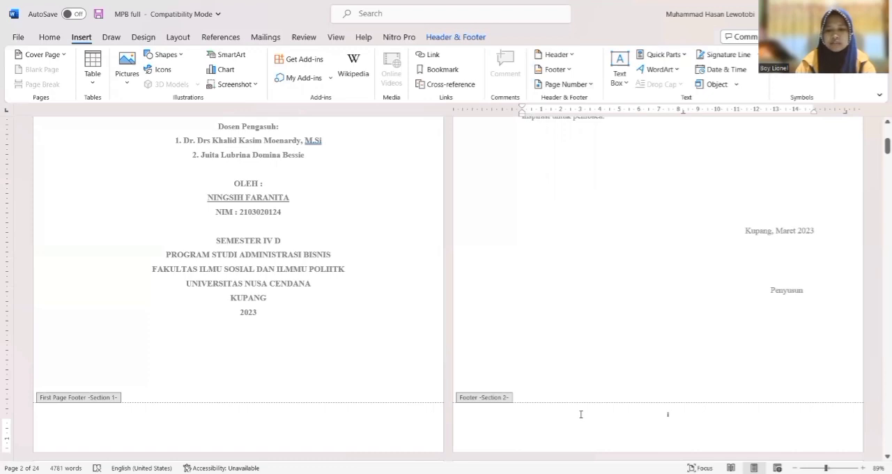
# Unlink the BAB I section's footer from the previous section and select its page number
pyautogui.scroll(-1, 580, 414)
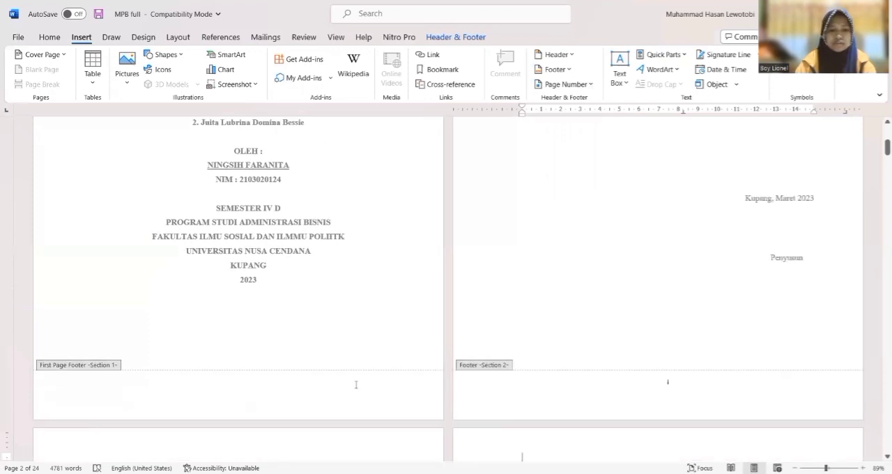
pyautogui.scroll(-10, 369, 370)
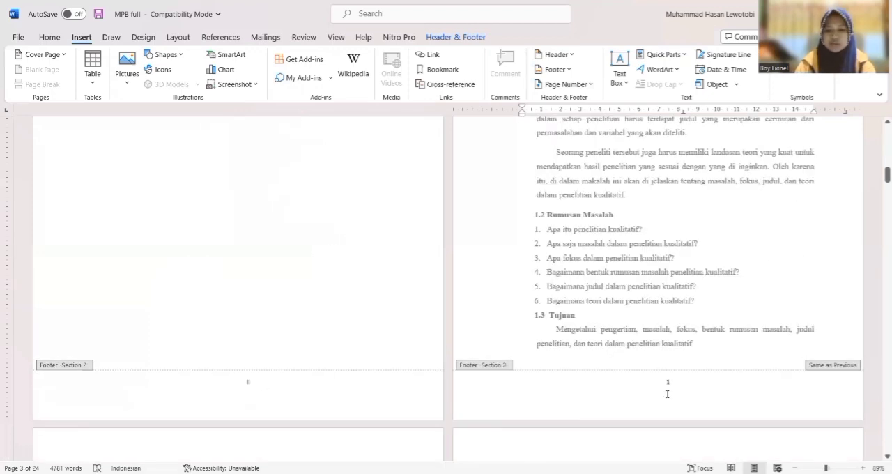
pyautogui.click(691, 382)
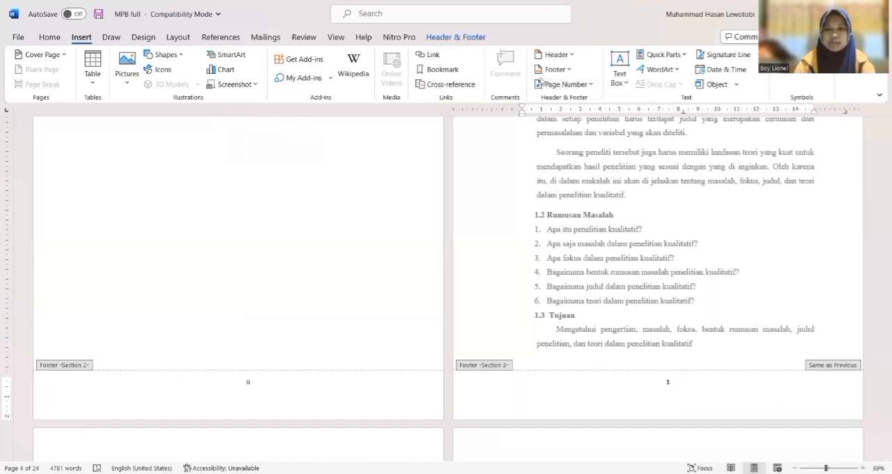
pyautogui.click(446, 39)
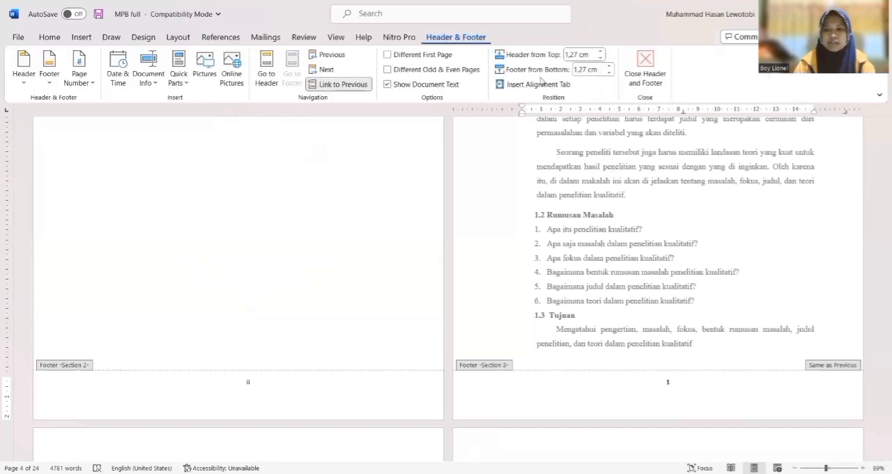
pyautogui.click(361, 89)
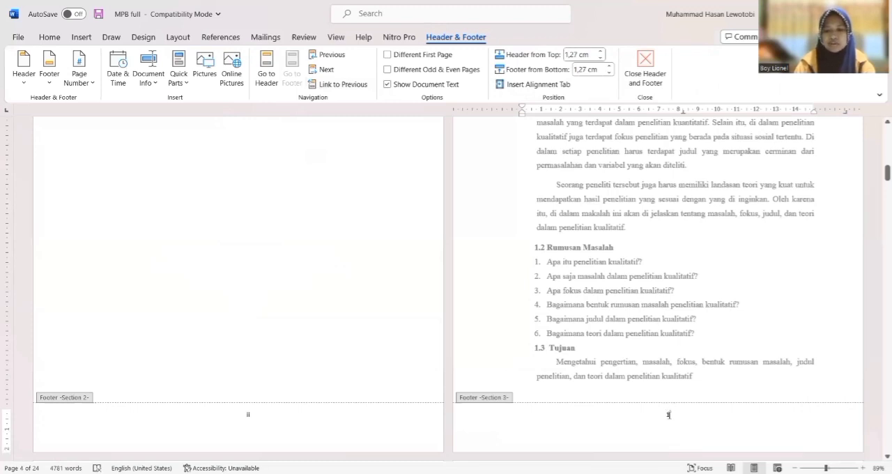
pyautogui.moveTo(680, 416); pyautogui.dragTo(658, 419)
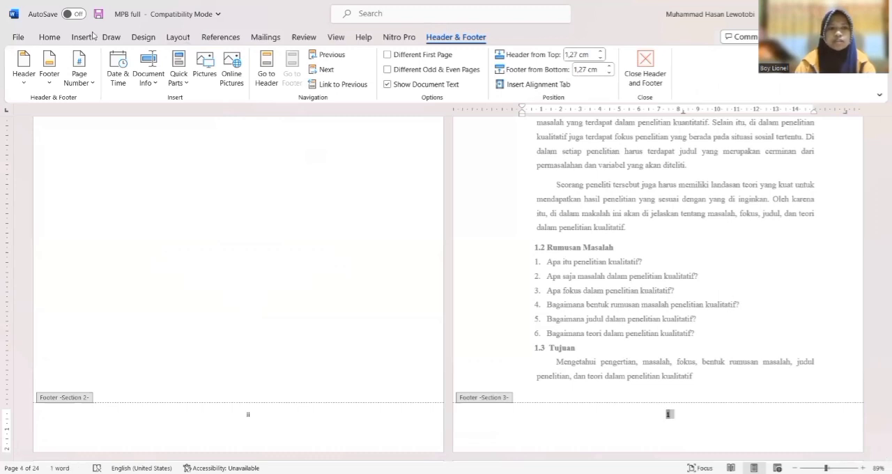
# Format the BAB I section's page numbers as 1, 2, 3 and start the numbering at 1
pyautogui.click(582, 84)
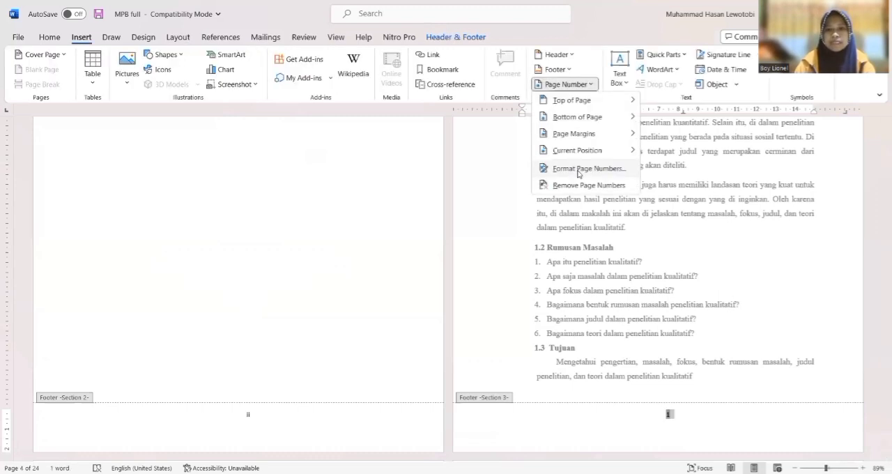
pyautogui.click(541, 172)
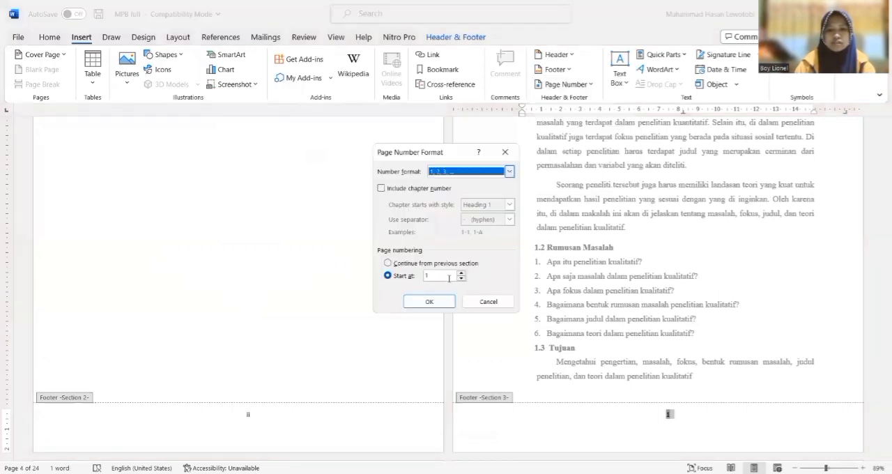
pyautogui.click(449, 277)
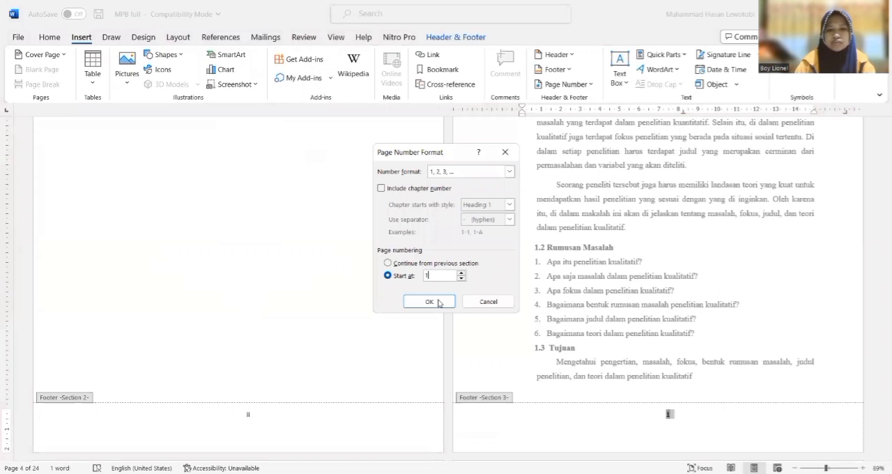
pyautogui.click(439, 303)
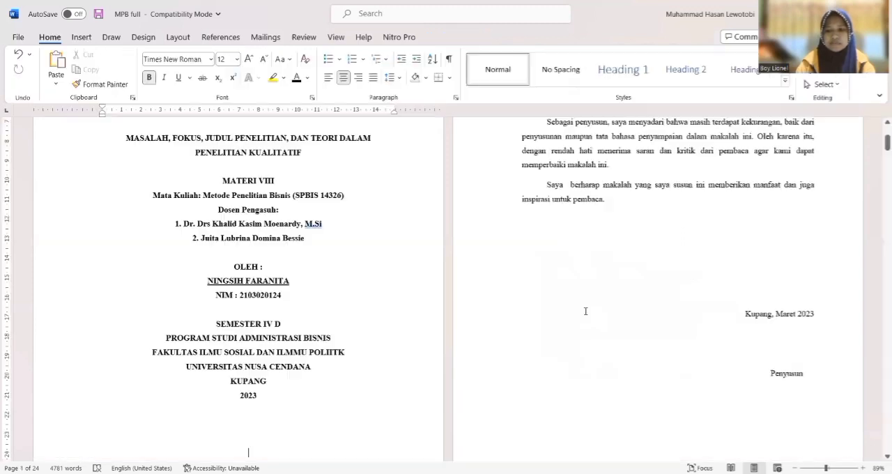
# Examine the page numbers of each section in the document and in the print preview through to the last page
pyautogui.press('pagedown')
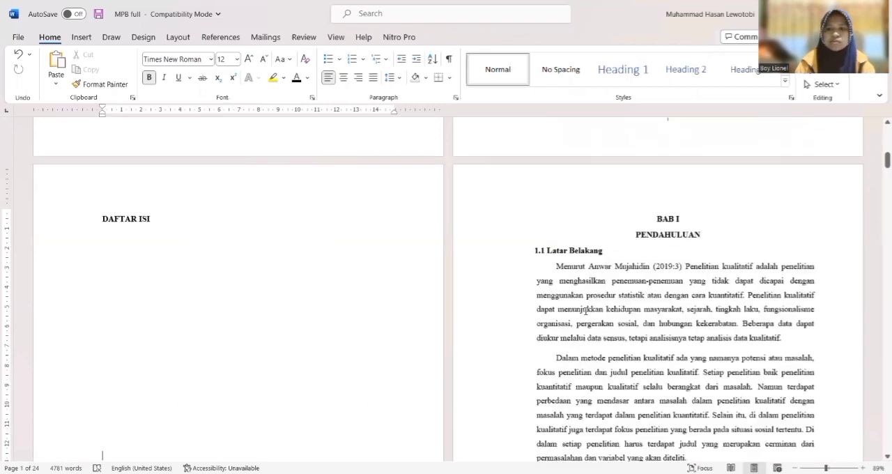
pyautogui.press('pagedown')
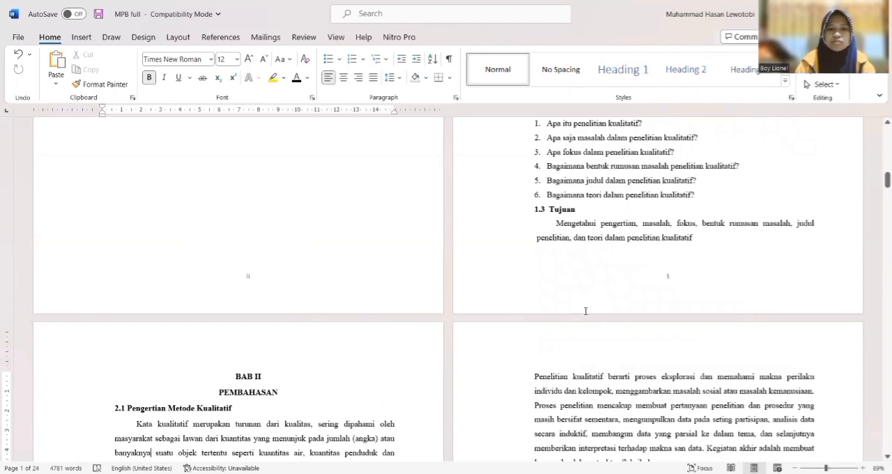
pyautogui.press('pagedown')
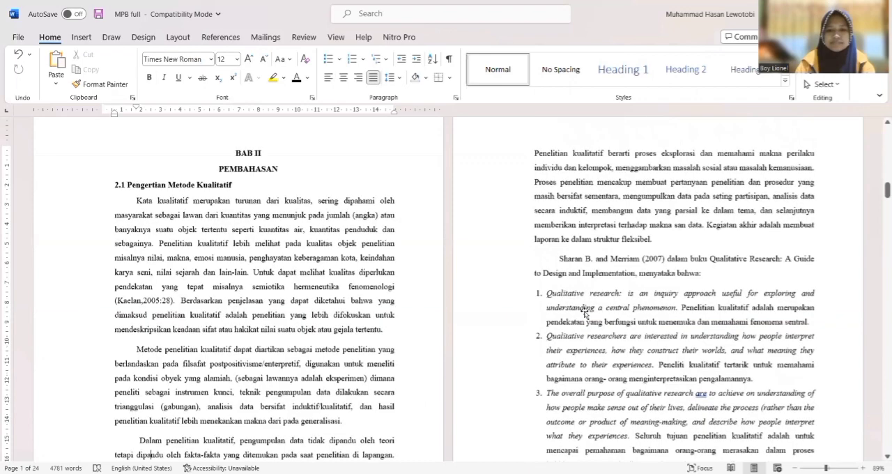
pyautogui.moveTo(888, 190); pyautogui.dragTo(880, 294)
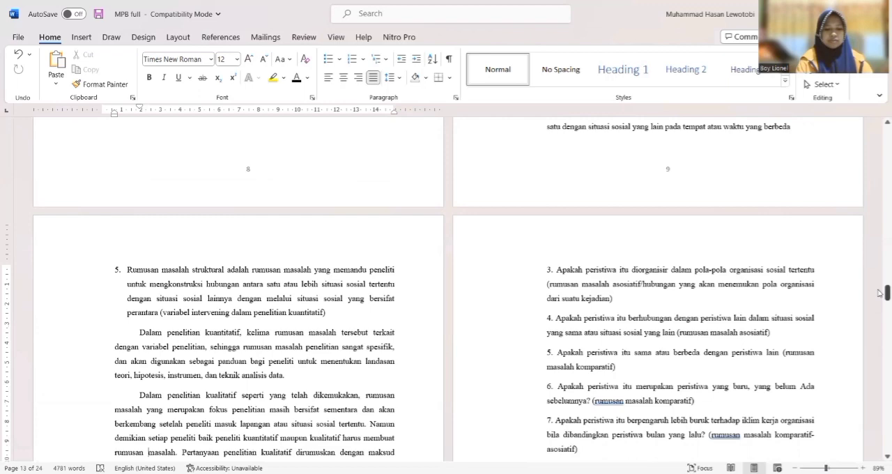
pyautogui.hotkey('ctrl', 'p')
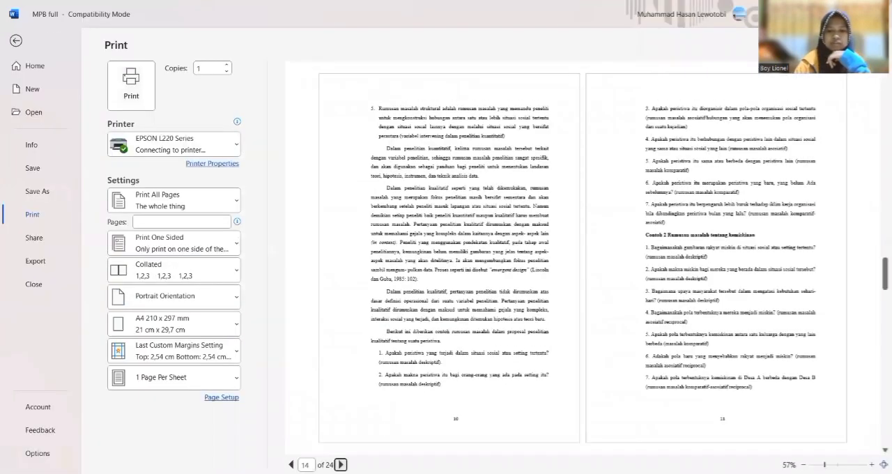
pyautogui.click(341, 465)
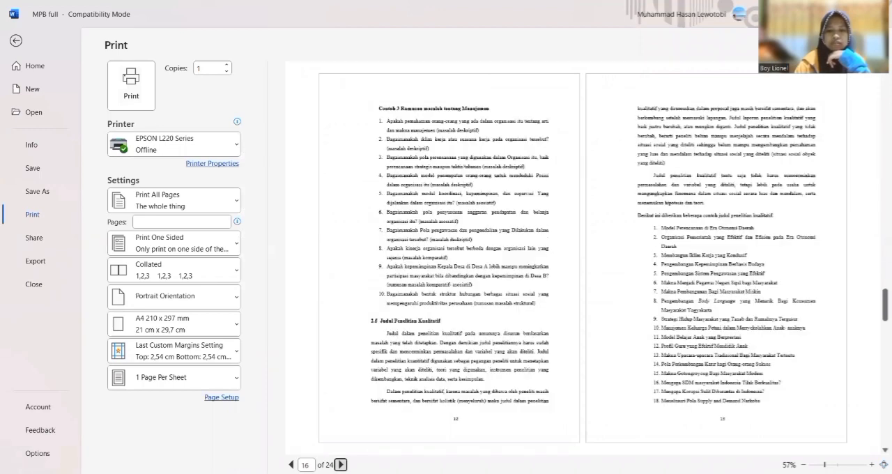
pyautogui.click(341, 465)
pyautogui.click(341, 465)
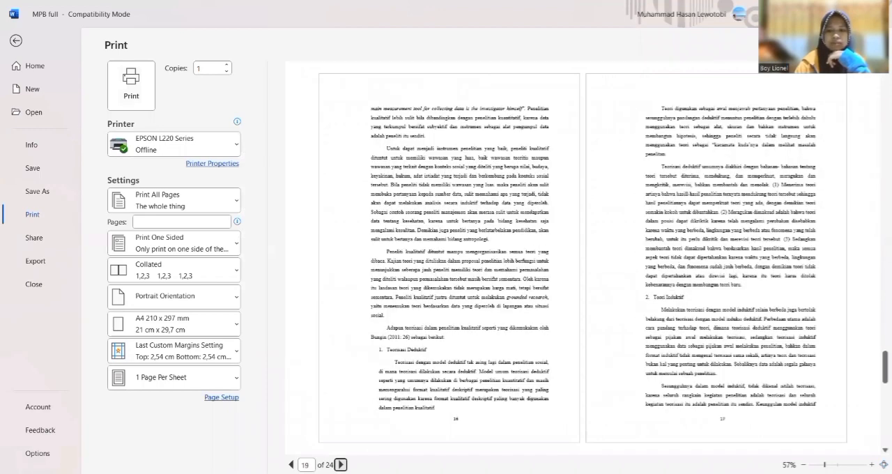
pyautogui.click(341, 466)
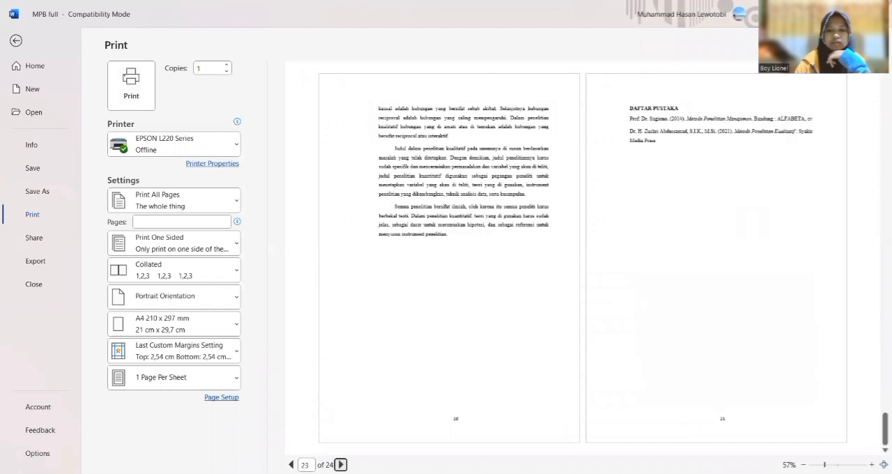
pyautogui.click(341, 465)
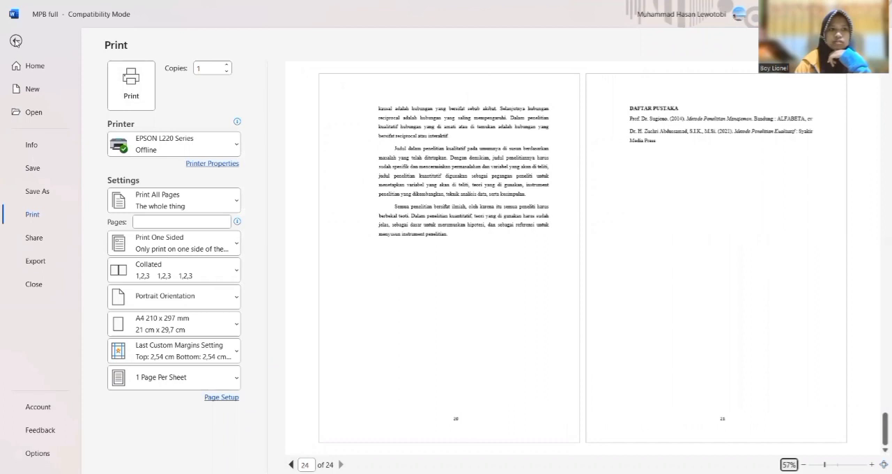
pyautogui.press('Escape')
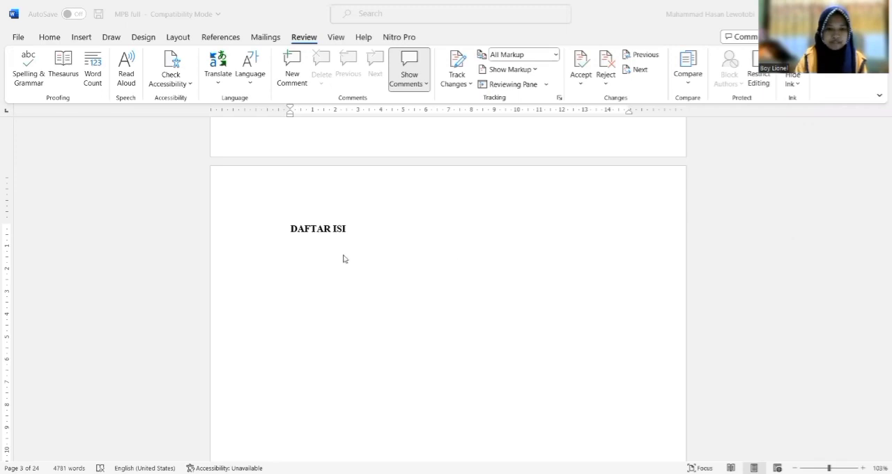
pyautogui.click(297, 258)
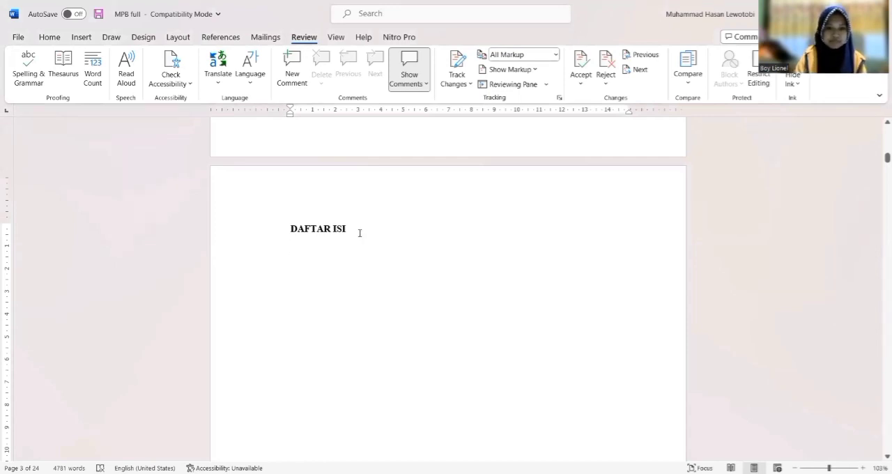
pyautogui.write('KATA')
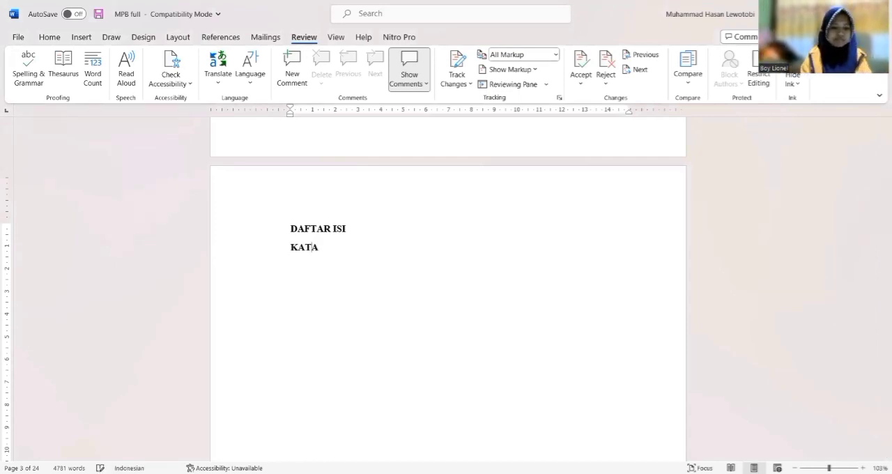
pyautogui.write(' PRNGAN')
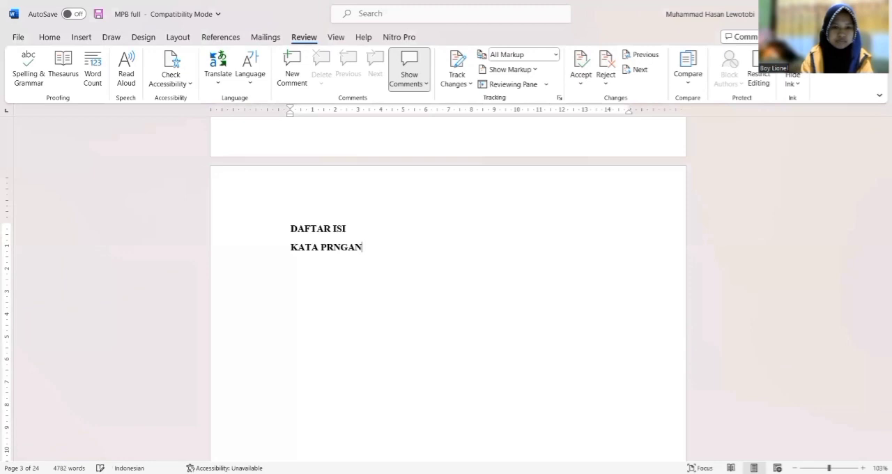
pyautogui.press('BackSpace')
pyautogui.press('BackSpace')
pyautogui.press('BackSpace')
pyautogui.press('BackSpace')
pyautogui.press('BackSpace')
pyautogui.press('BackSpace')
pyautogui.press('BackSpace')
pyautogui.press('BackSpace')
pyautogui.press('BackSpace')
pyautogui.press('BackSpace')
pyautogui.press('BackSpace')
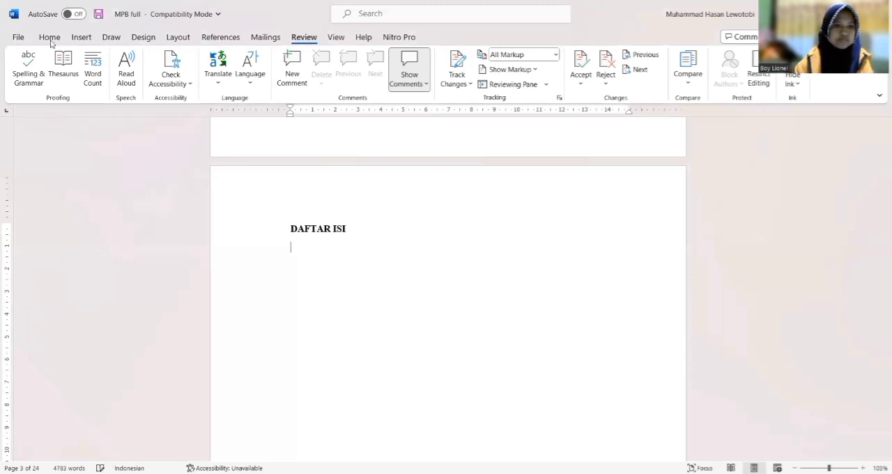
# Add the non-bold entries KATA PENGANTAR and DAFTAR ISI on separate lines under the DAFTAR ISI heading
pyautogui.click(50, 42)
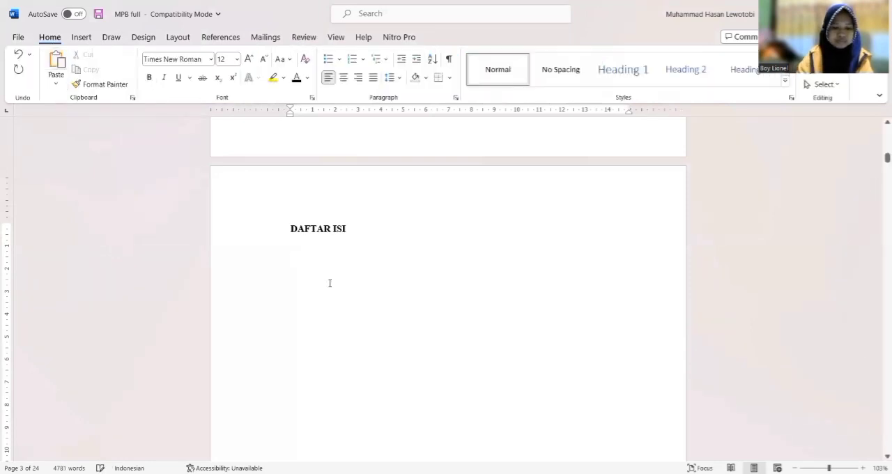
pyautogui.write('KATA ')
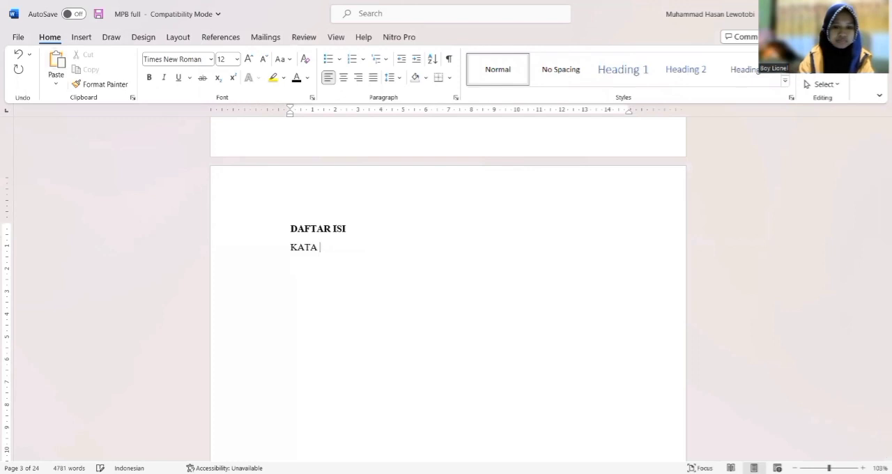
pyautogui.write('PENGANTAR')
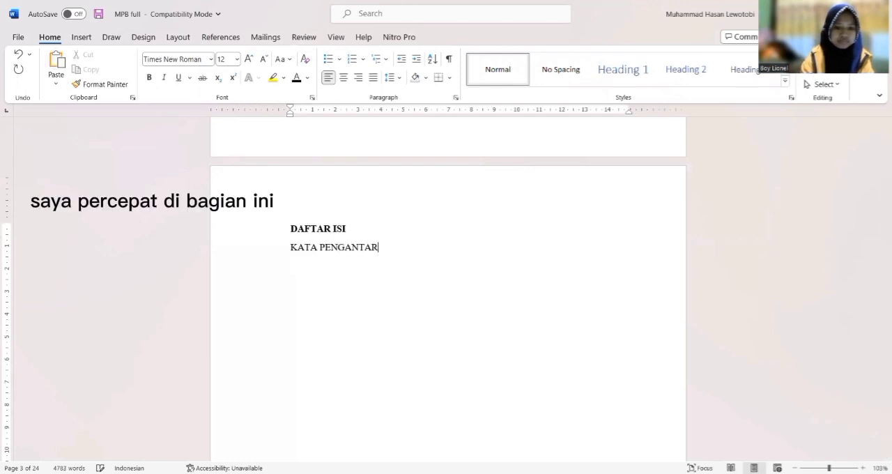
pyautogui.press('Return')
pyautogui.write('DAFTAR ISI')
pyautogui.press('Return')
# Add the chapter entries BAB I : PENDAHULUAN and BAB II : PEMBAHASAN on separate lines of the contents list
pyautogui.write('BAB I : PENDAHULUAN')
pyautogui.press('Return')
pyautogui.write('BAB II : PEMBAHAN')
pyautogui.press('BackSpace')
pyautogui.press('BackSpace')
pyautogui.write('SAN')
# Finish the list of main entries with BAB III : PENUTUP and DAFTAR PUSTAKAN on separate lines
pyautogui.press('Return')
pyautogui.write('BAB III : PENUTUP')
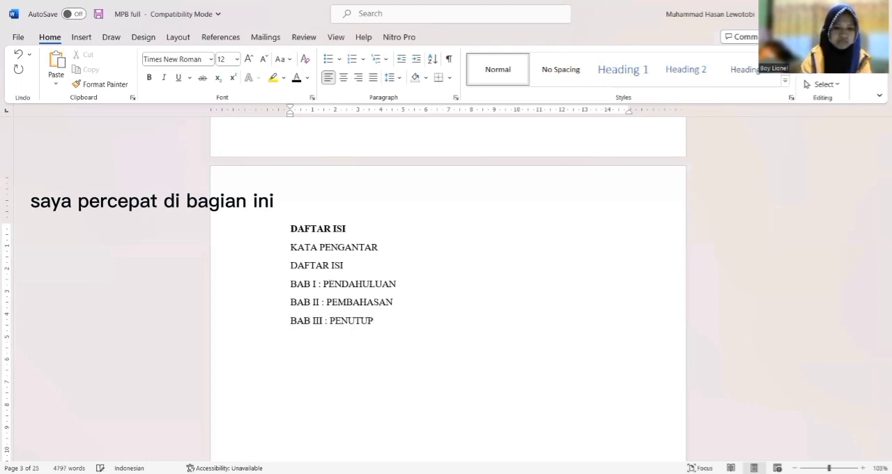
pyautogui.press('Return')
pyautogui.write('DAFTAR')
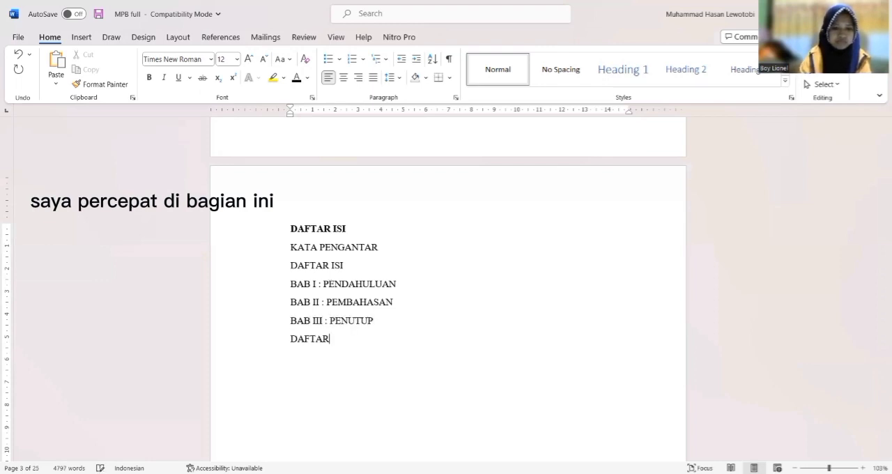
pyautogui.write(' PUSTAKAN')
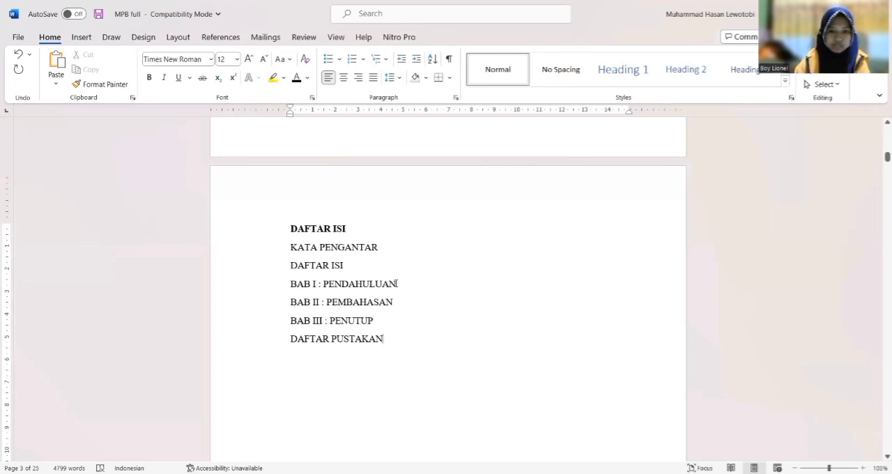
# Insert the numbered subentries 1.1 Latar Belakang, 1.2 Rumusan Masalah and 1.3 Tujuan under BAB I : PENDAHULUAN
pyautogui.press('Return')
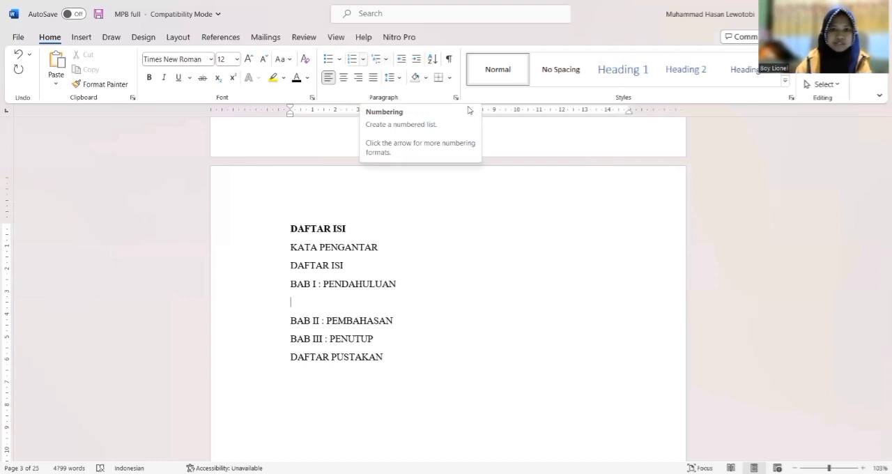
pyautogui.write('1.1 Latar Belakang')
pyautogui.press('Return')
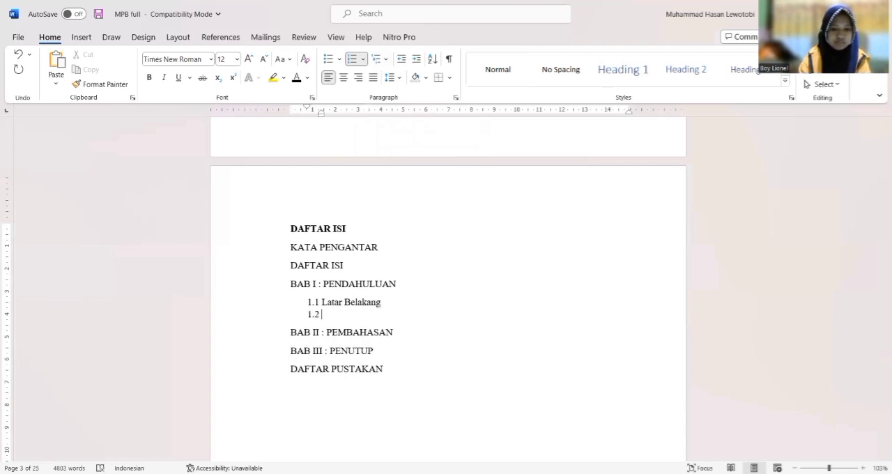
pyautogui.write('Rumusan Masalag')
pyautogui.press('BackSpace')
pyautogui.press('BackSpace')
pyautogui.write('h')
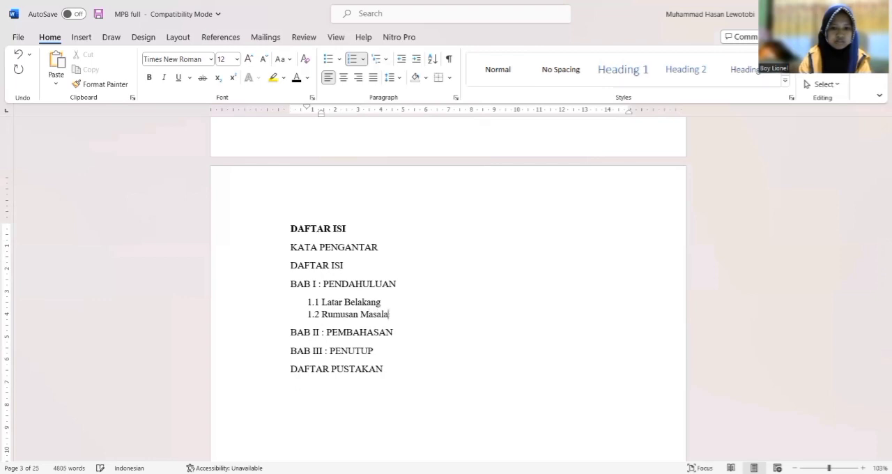
pyautogui.press('Return')
pyautogui.write('juan')
# Insert the numbered subentry 2.1 Pengertian Metode Kualitatif under BAB II : PEMBAHASAN
pyautogui.click(424, 345)
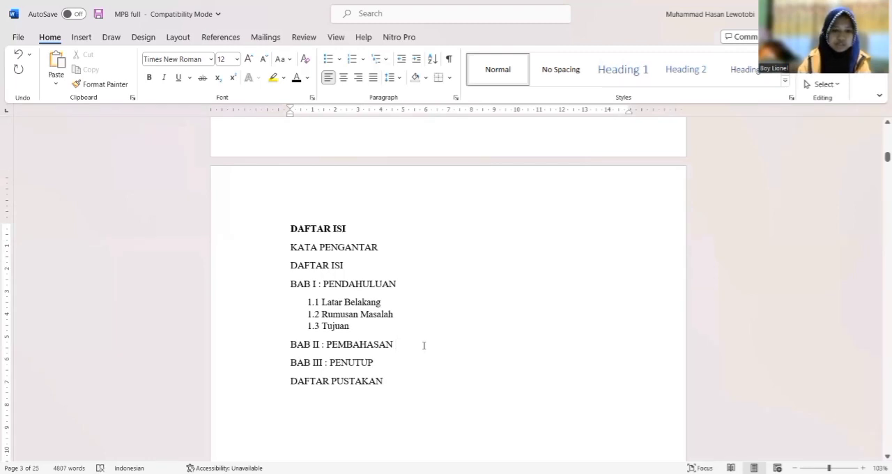
pyautogui.press('Return')
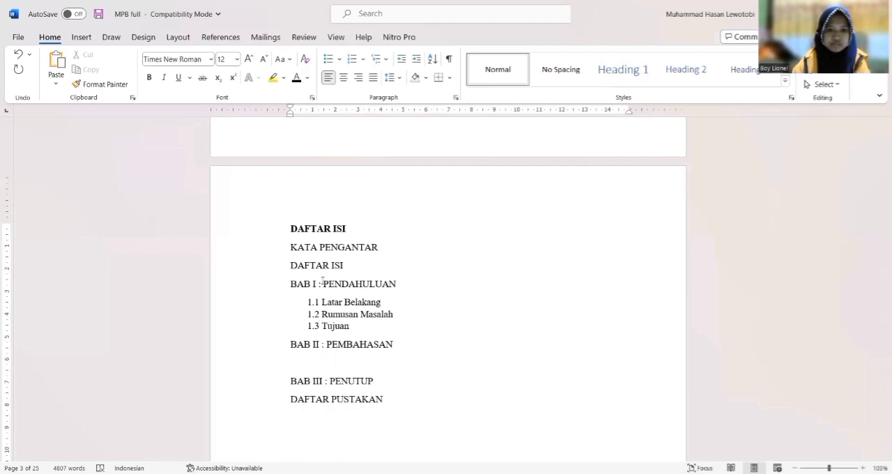
pyautogui.write('2.1 ')
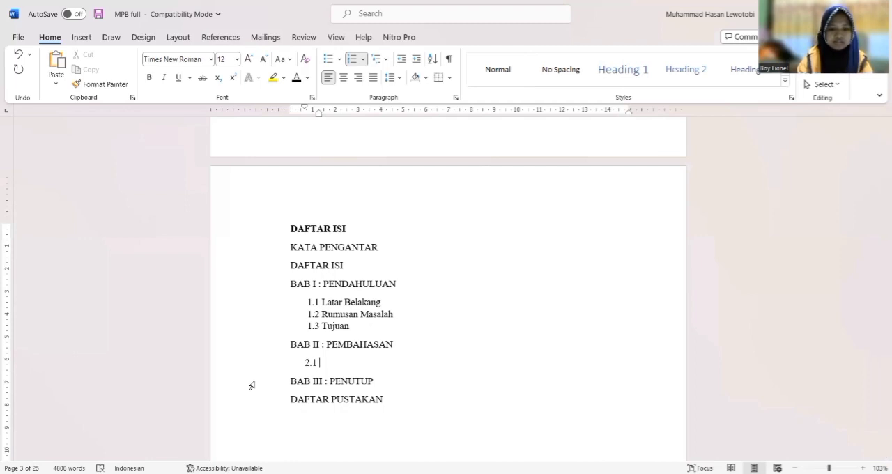
pyautogui.write('pene')
pyautogui.press('BackSpace')
pyautogui.write('gertina')
pyautogui.press('BackSpace')
pyautogui.press('BackSpace')
pyautogui.press('BackSpace')
pyautogui.write('an ')
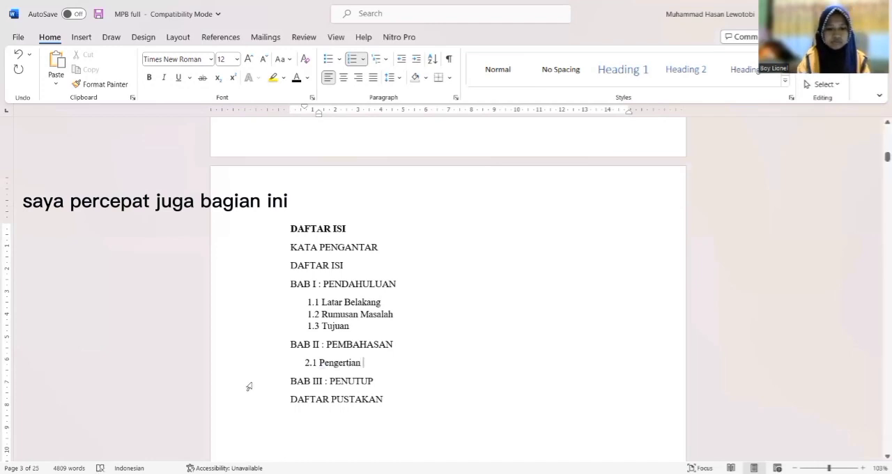
pyautogui.write('Metode Kualitatif')
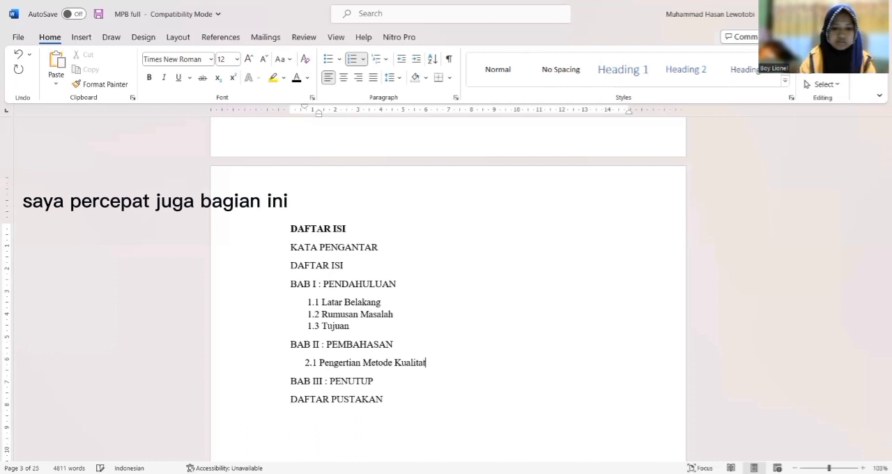
# Add subentry 2.2 Masalah Dalam Penelitian Kualitatif under BAB II and start the 2.3 line
pyautogui.press('Return')
pyautogui.write('Masal')
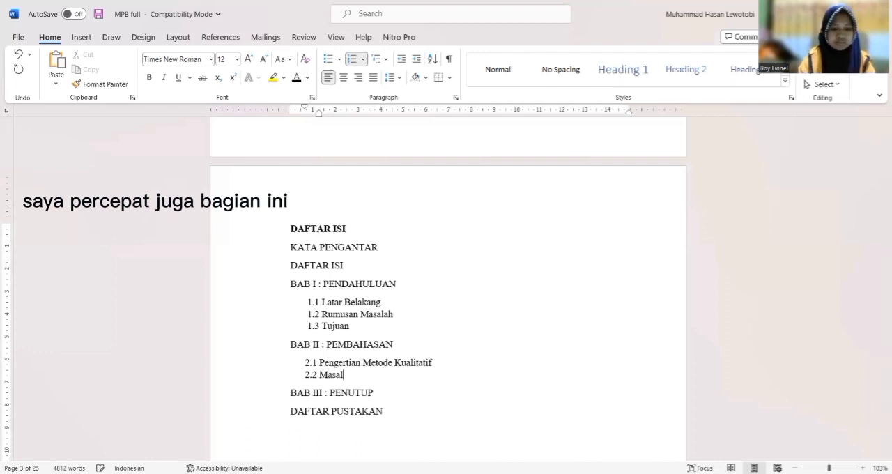
pyautogui.write('ah Dalam Penelitian Kualitatif')
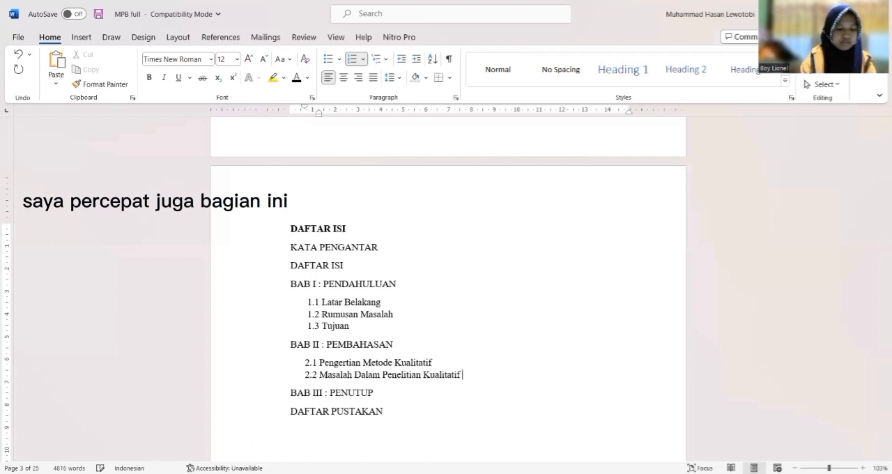
pyautogui.press('Return')
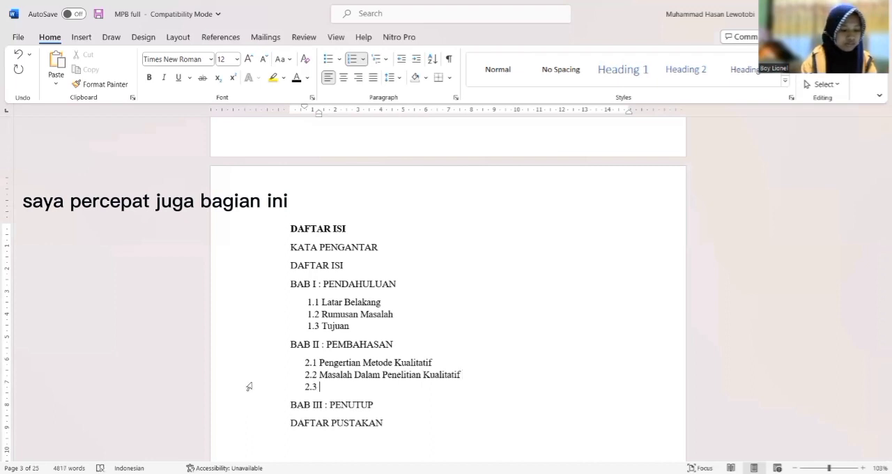
# Complete subentry 2.3 under BAB II : PEMBAHASAN with the title Fokus Dalam Penelitian Kualitatif
pyautogui.write('Fokus ')
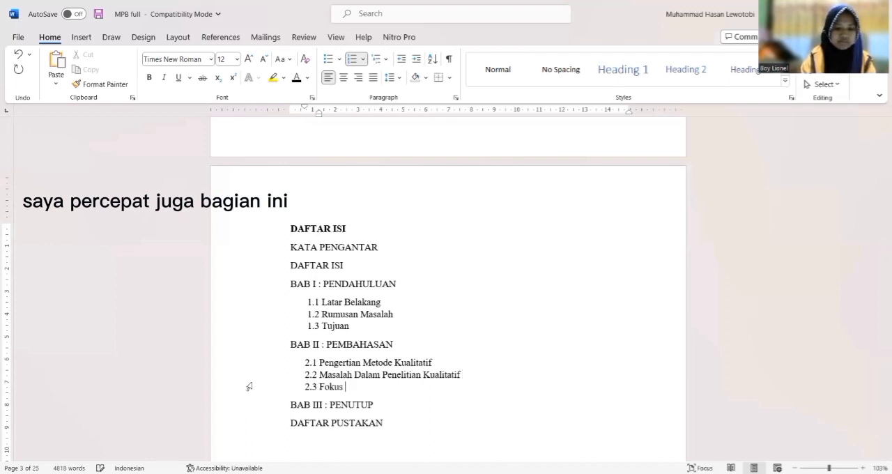
pyautogui.write('Dalam Penelitian Kualitatif')
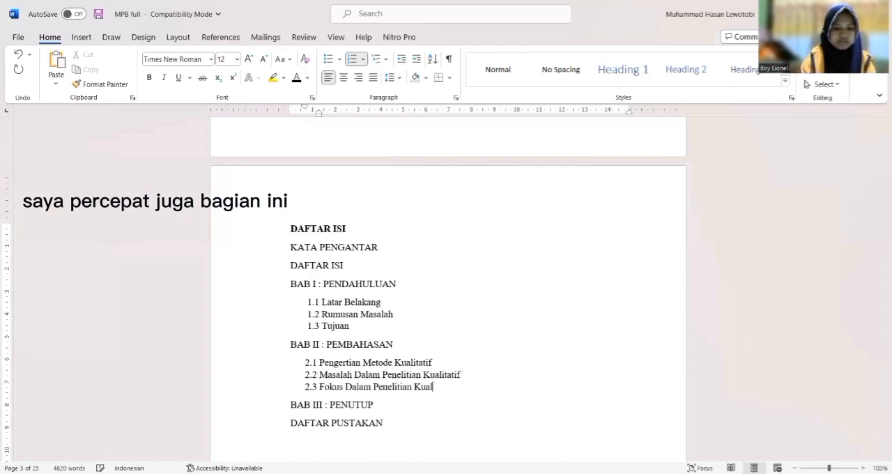
# Add the numbered subentry 2.4 Bentuk Rumusan Masalah Dalam Penelitian Kualitatif under BAB II
pyautogui.press('Return')
pyautogui.write('Bentu')
pyautogui.press('BackSpace')
pyautogui.press('BackSpace')
pyautogui.press('BackSpace')
pyautogui.press('BackSpace')
pyautogui.write('entuk Rumusan Masaa')
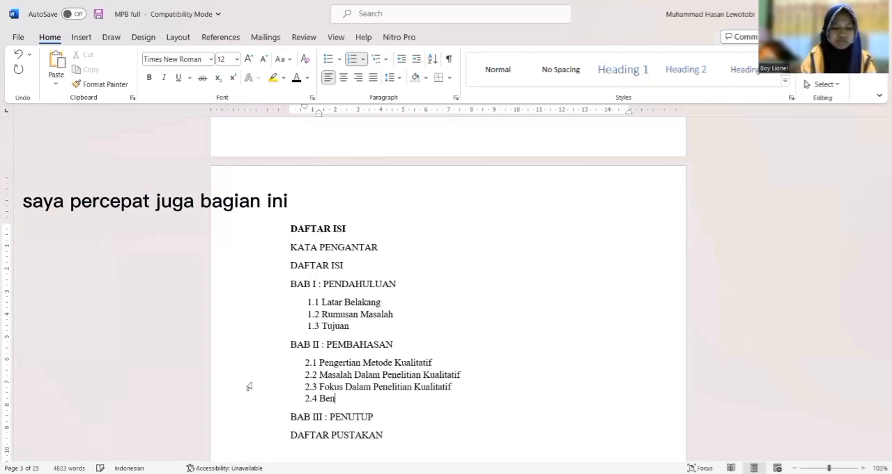
pyautogui.press('BackSpace')
pyautogui.write('lah dalam pel')
pyautogui.press('BackSpace')
pyautogui.press('BackSpace')
pyautogui.press('BackSpace')
pyautogui.press('BackSpace')
pyautogui.press('BackSpace')
pyautogui.press('BackSpace')
pyautogui.press('BackSpace')
pyautogui.press('BackSpace')
pyautogui.press('BackSpace')
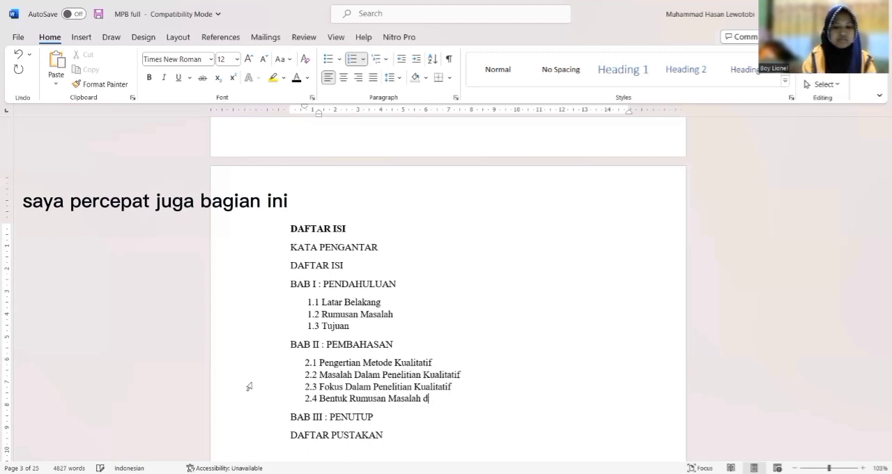
pyautogui.write('Dalam Penelitian Kualitatif')
# Add the numbered subentry 2.5 Judul Dalam Penelitian Kualitatif under BAB II
pyautogui.press('Return')
pyautogui.write('Judul')
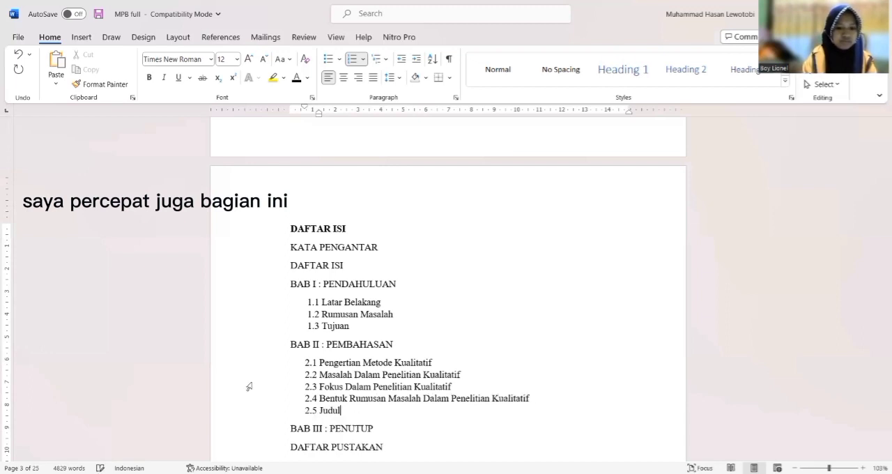
pyautogui.write(' Dalam Penelitian ')
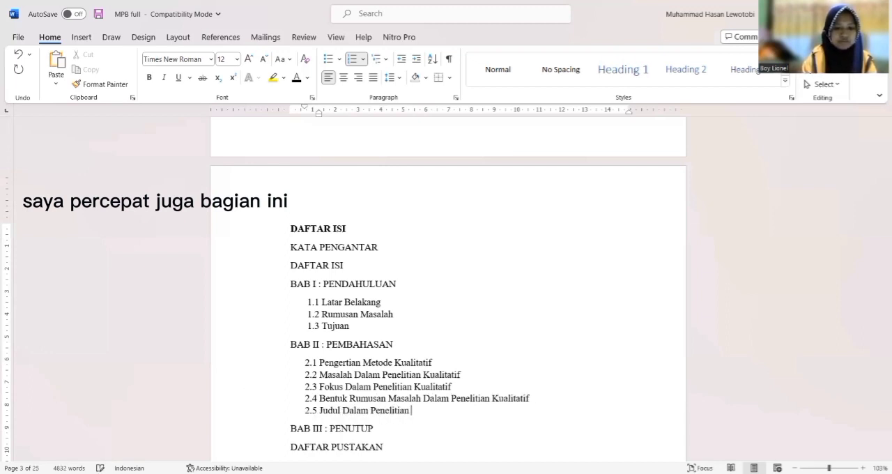
pyautogui.write('Kualitatif')
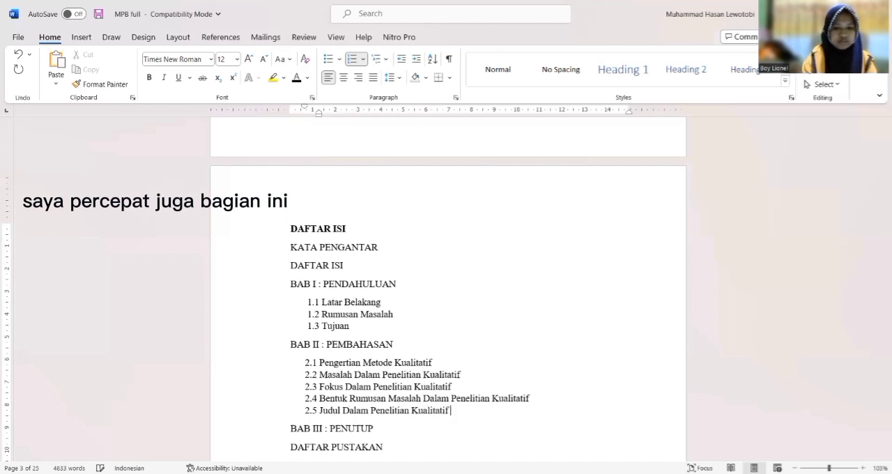
# Add the numbered subentry 2.6 Teori Dalam Penelitian Kualitatif as the last item under BAB II
pyautogui.press('Return')
pyautogui.write('Teori Dalam Penelitin')
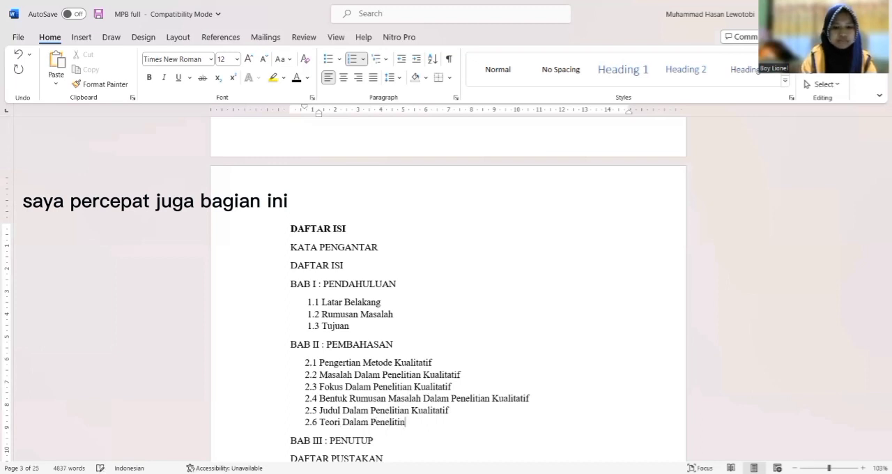
pyautogui.press('BackSpace')
pyautogui.write('an ')
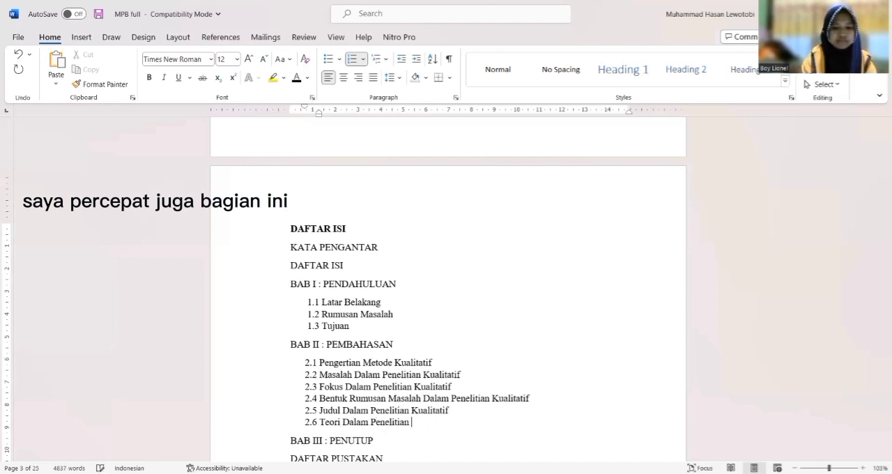
pyautogui.write('Kualitatif')
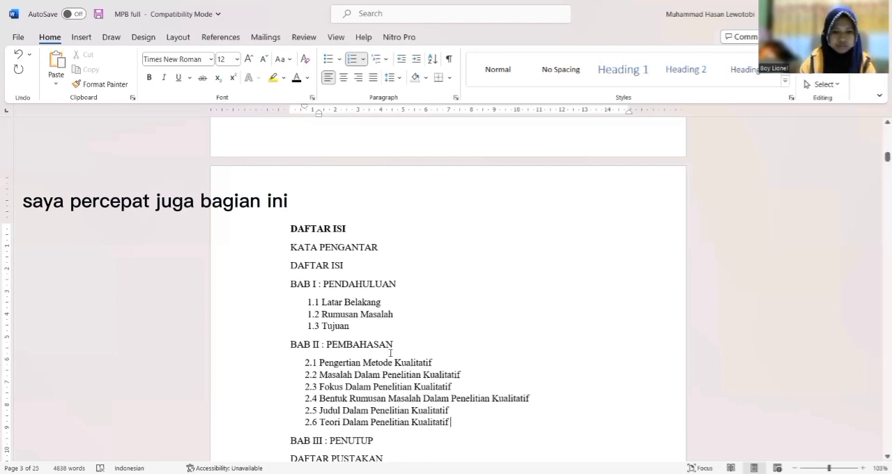
# Insert the numbered subentry 3.1 Kesimpulan under BAB III : PENUTUP and correct the last main entry to DAFTAR PUSTAKA
pyautogui.click(408, 444)
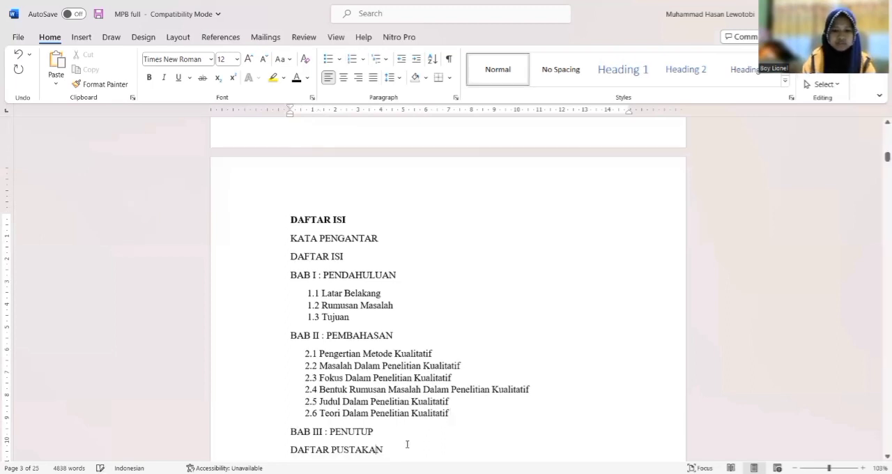
pyautogui.press('Return')
pyautogui.press('Return')
pyautogui.hotkey('ctrl', 'b')
pyautogui.click(406, 394)
pyautogui.press('Return')
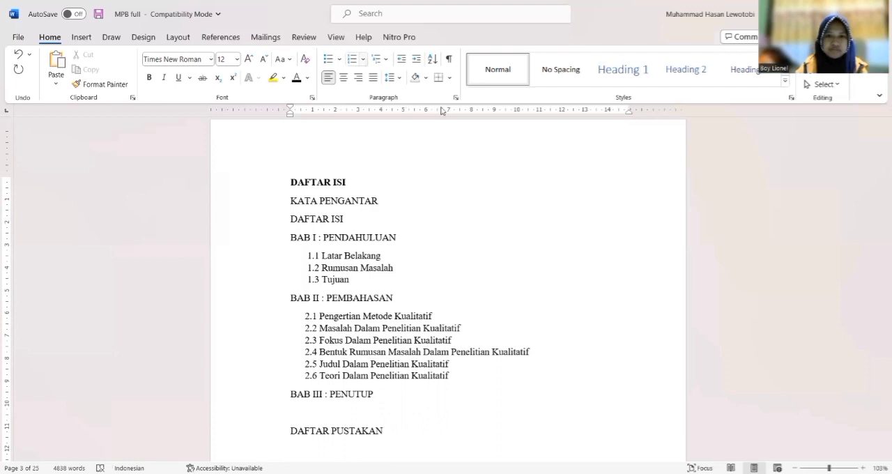
pyautogui.click(362, 59)
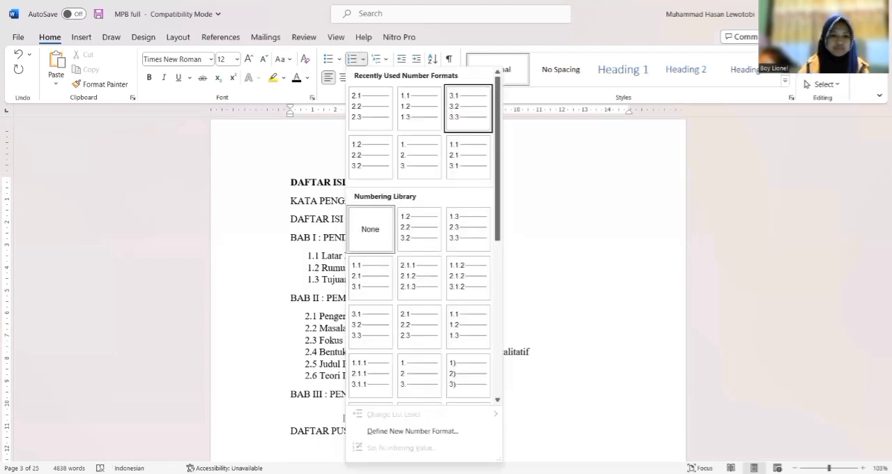
pyautogui.click(468, 109)
pyautogui.write('Kesimpulan')
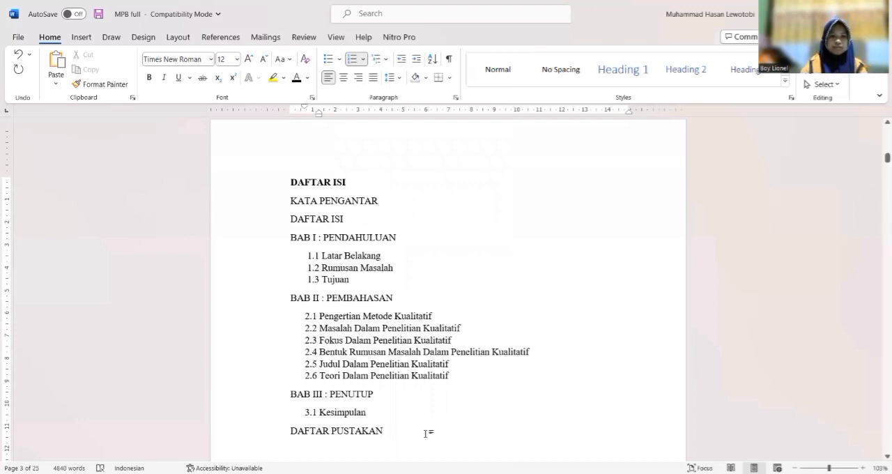
pyautogui.click(432, 431)
pyautogui.press('BackSpace')
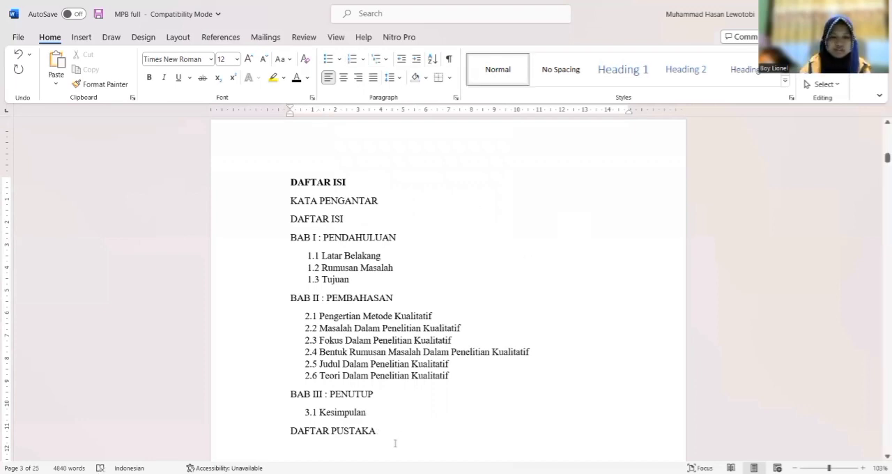
# Set all entries from KATA PENGANTAR to DAFTAR PUSTAKA in Times New Roman, size 12
pyautogui.moveTo(395, 437); pyautogui.dragTo(276, 203)
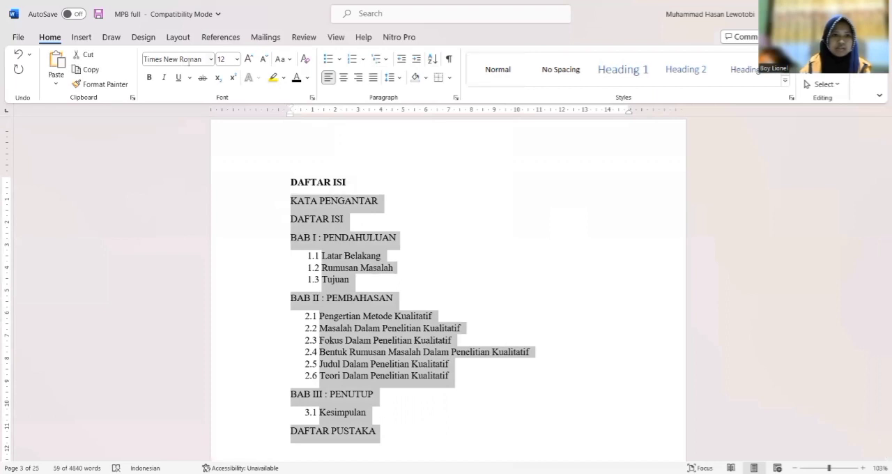
pyautogui.click(211, 60)
pyautogui.click(202, 145)
pyautogui.click(237, 61)
pyautogui.click(226, 130)
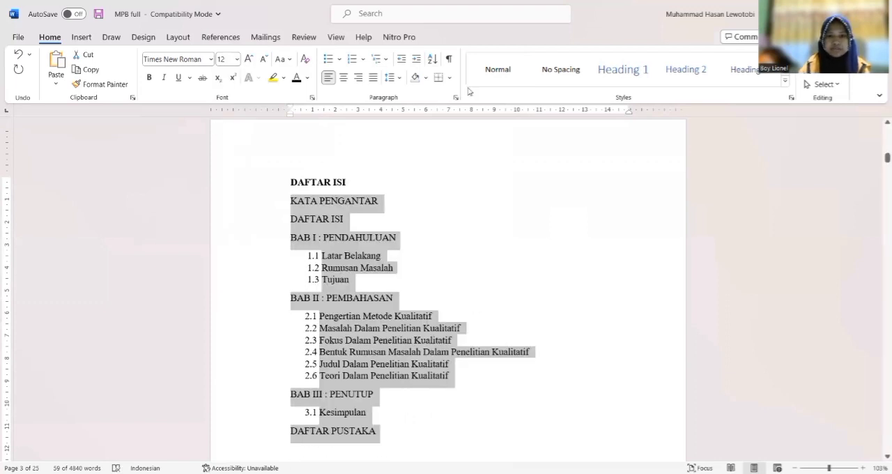
pyautogui.click(338, 222)
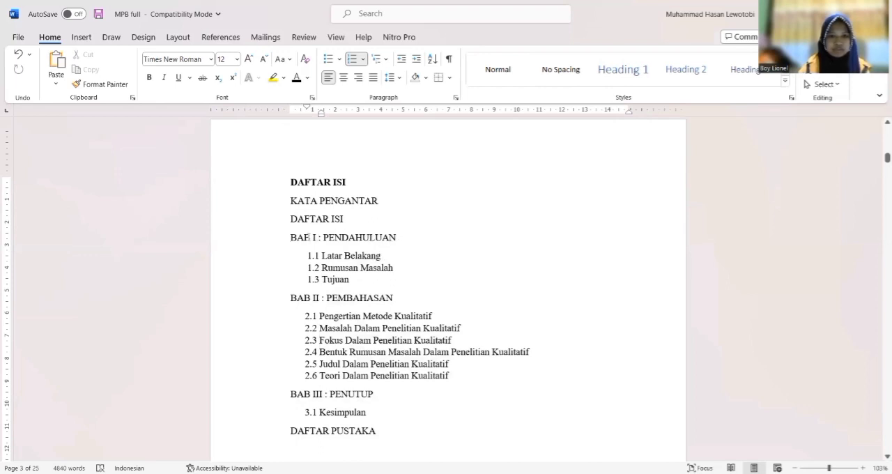
# Set the hanging indent of the BAB I, BAB II and BAB III heading lines to 2 cm
pyautogui.tripleClick(282, 237)
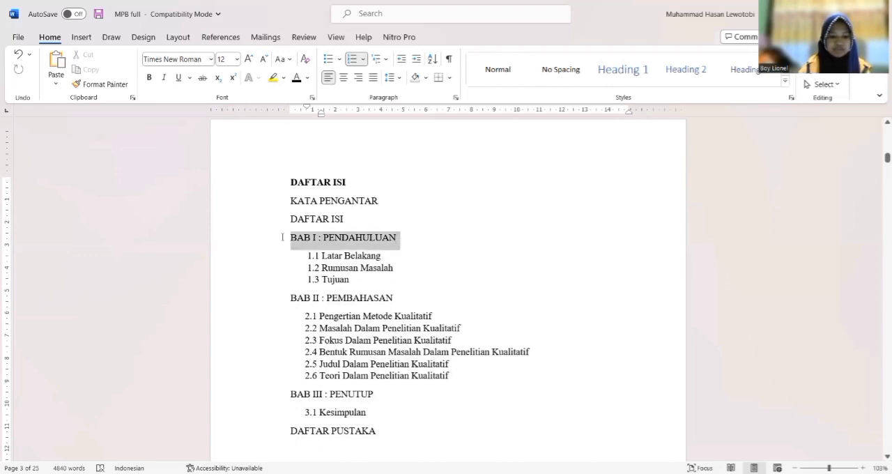
pyautogui.keyDown('ctrl'); pyautogui.click(383, 298); pyautogui.keyUp('ctrl')
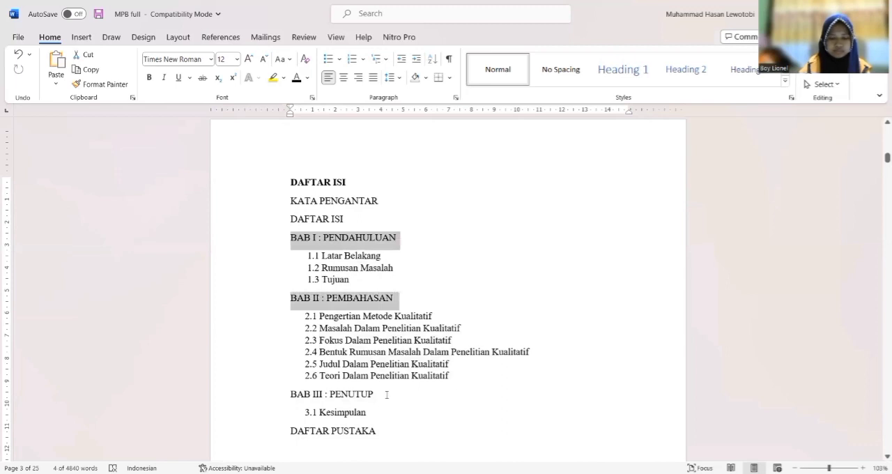
pyautogui.keyDown('ctrl'); pyautogui.click(340, 392); pyautogui.keyUp('ctrl')
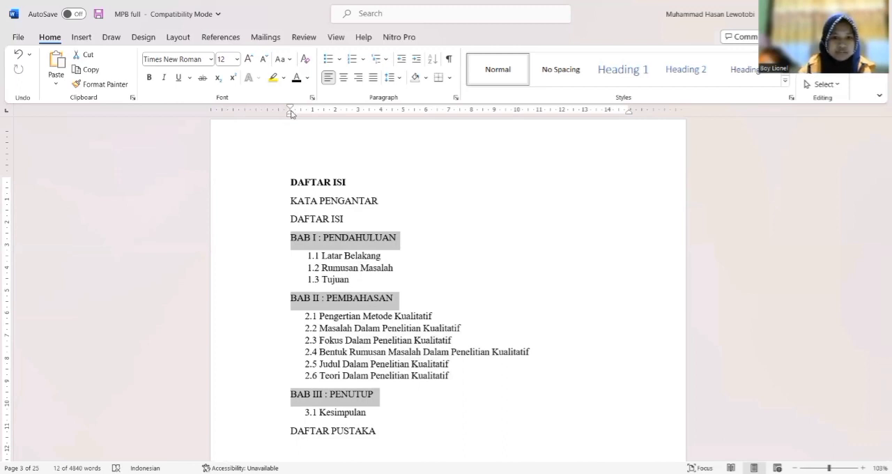
pyautogui.moveTo(289, 112); pyautogui.dragTo(329, 118)
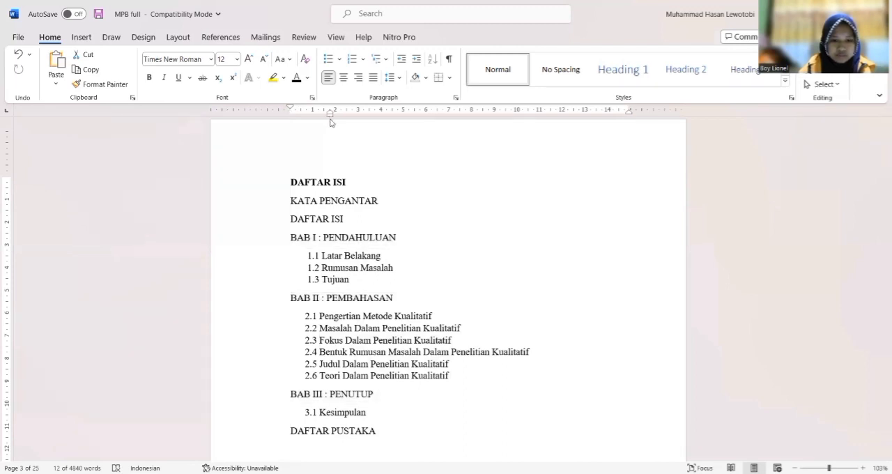
pyautogui.moveTo(333, 122); pyautogui.dragTo(335, 124)
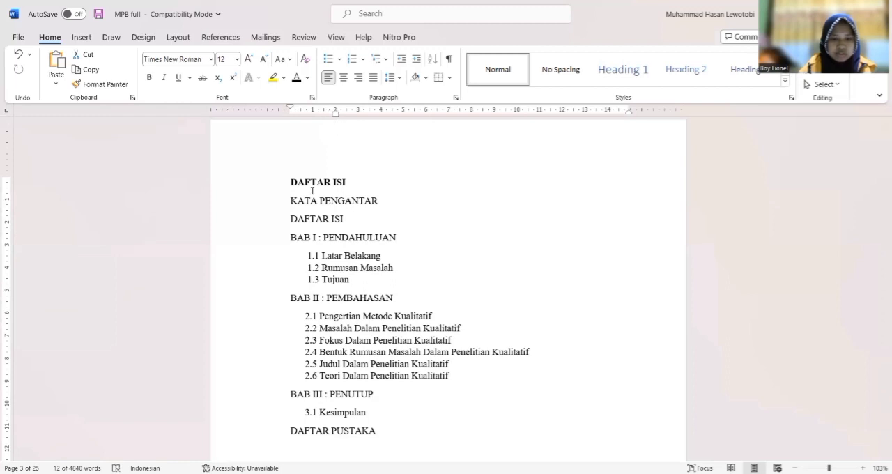
# Insert a tab before the colon in the BAB I, BAB II and BAB III lines so the chapter titles align
pyautogui.click(319, 238)
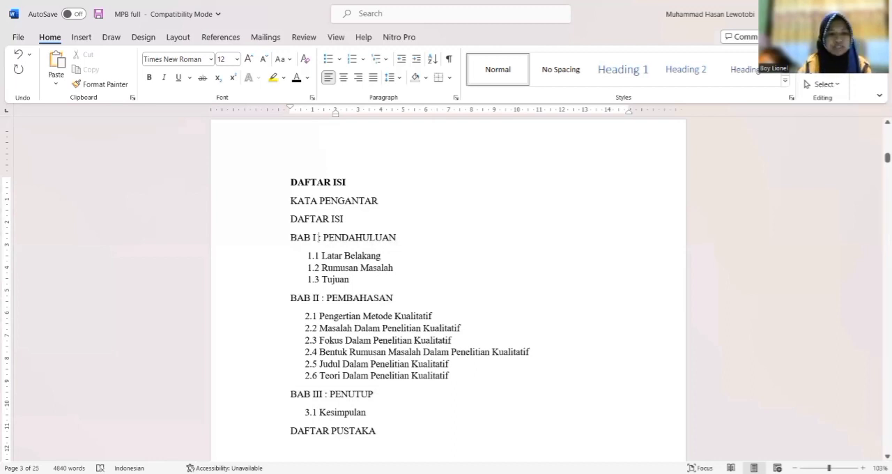
pyautogui.press('Tab')
pyautogui.click(322, 298)
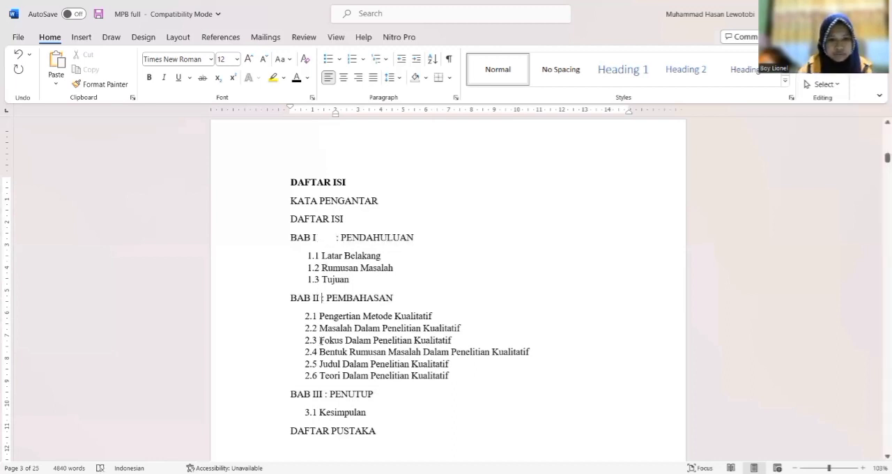
pyautogui.press('Tab')
pyautogui.click(326, 395)
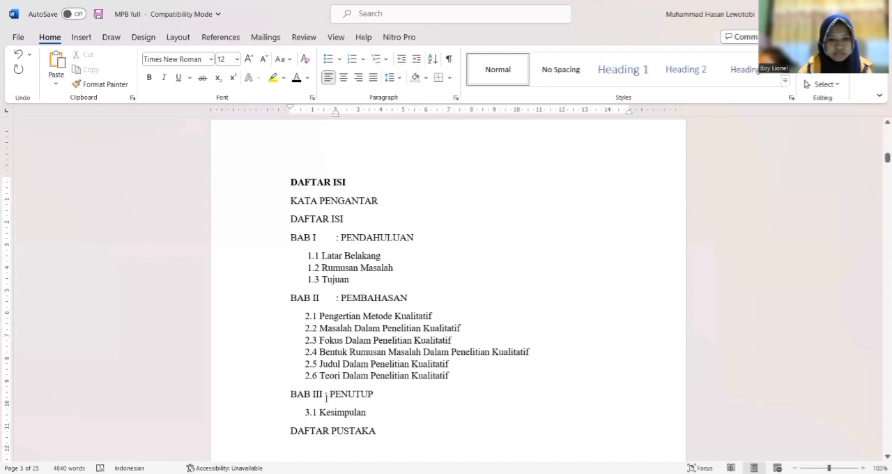
pyautogui.press('Tab')
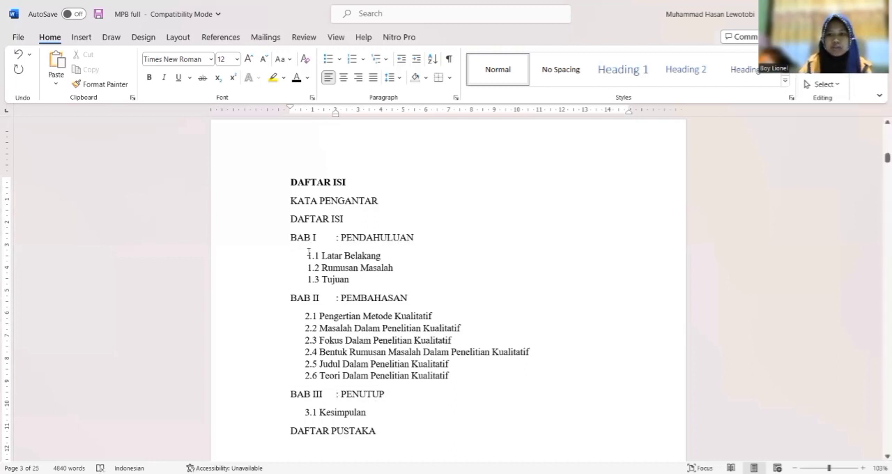
# Set the first-line indent of all numbered subentries under the three BAB headings to 2 cm, in line with the colons
pyautogui.moveTo(307, 255); pyautogui.dragTo(363, 285)
pyautogui.moveTo(307, 317); pyautogui.dragTo(421, 352)
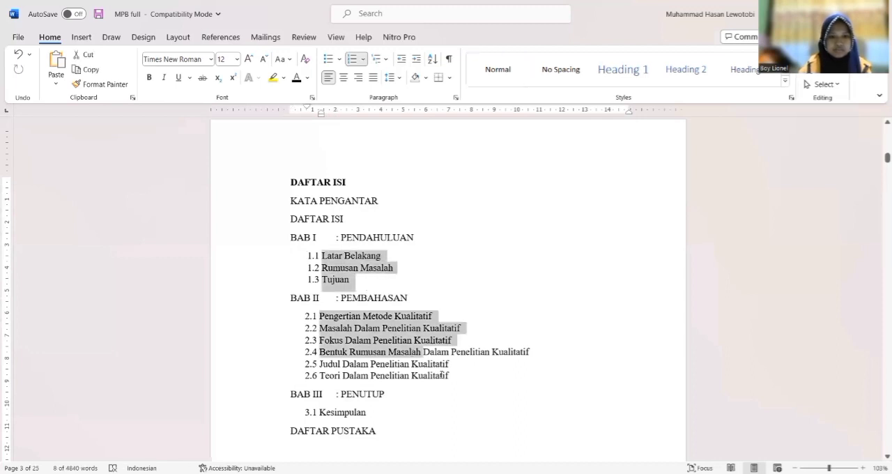
pyautogui.moveTo(305, 411); pyautogui.dragTo(369, 413)
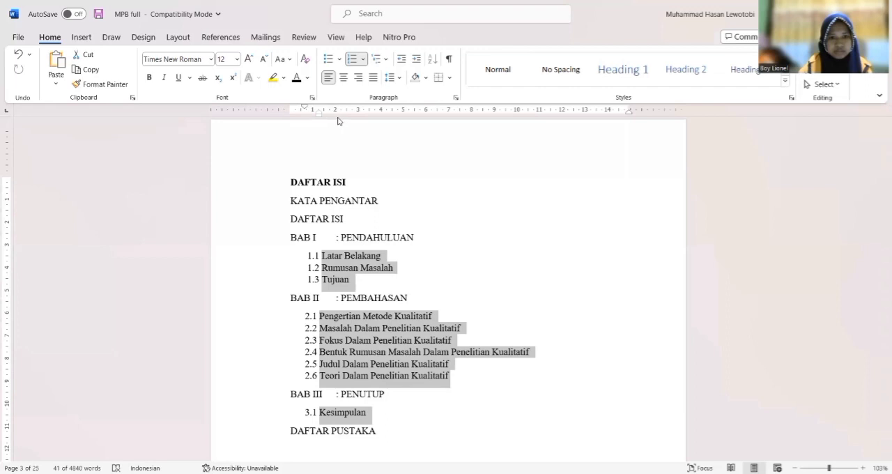
pyautogui.moveTo(339, 119); pyautogui.dragTo(339, 119)
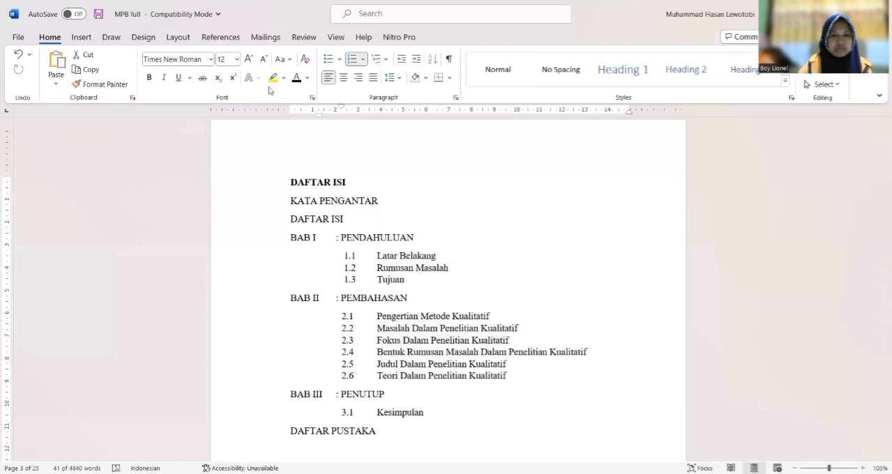
pyautogui.hotkey('ctrl', 'z')
pyautogui.moveTo(334, 108); pyautogui.dragTo(335, 109)
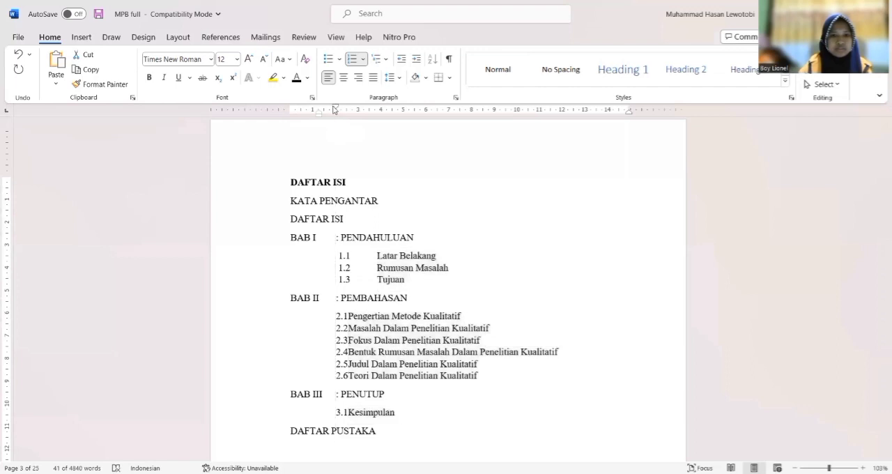
# Set the hanging indent of the numbered subentries to about 2.75 cm so their titles align after the numbers
pyautogui.hotkey('ctrl', 'z')
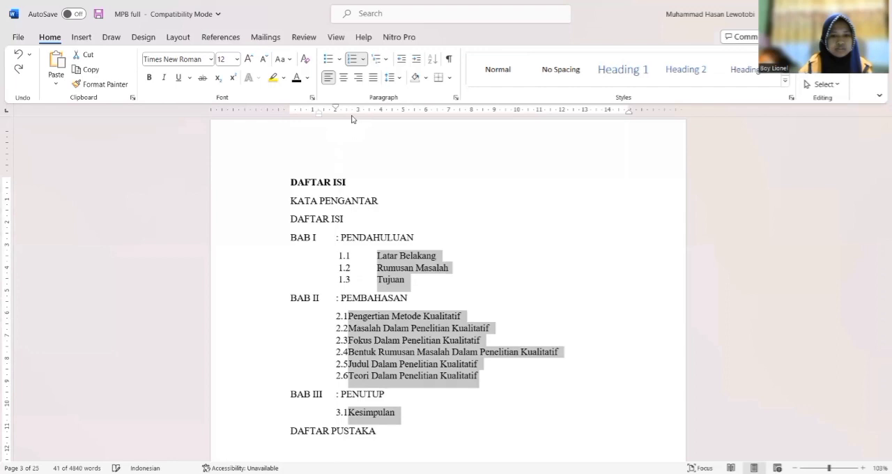
pyautogui.hotkey('ctrl', 'y')
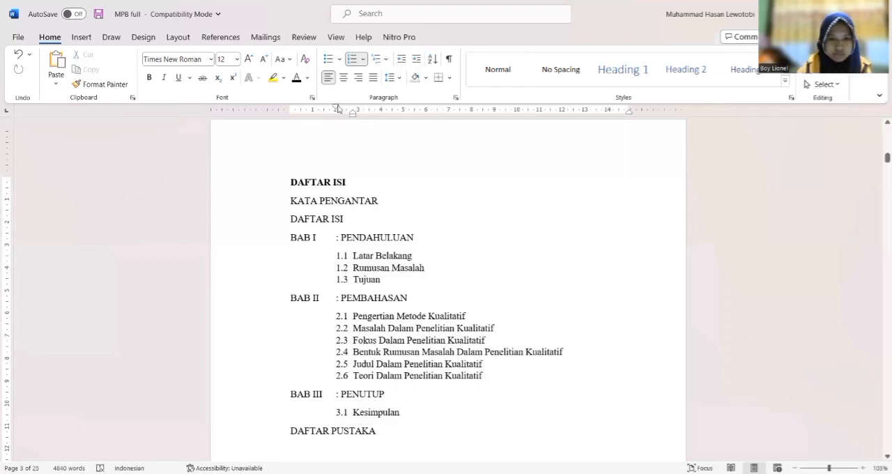
pyautogui.moveTo(337, 109); pyautogui.dragTo(336, 111)
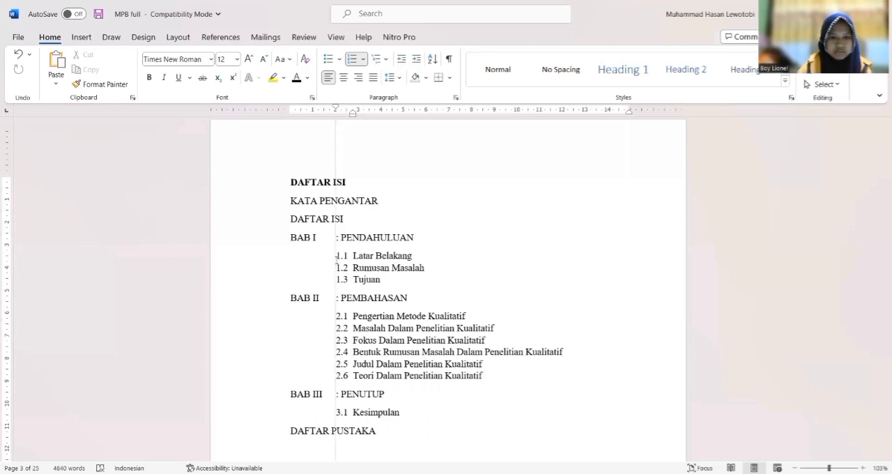
pyautogui.hotkey('ctrl', 'z')
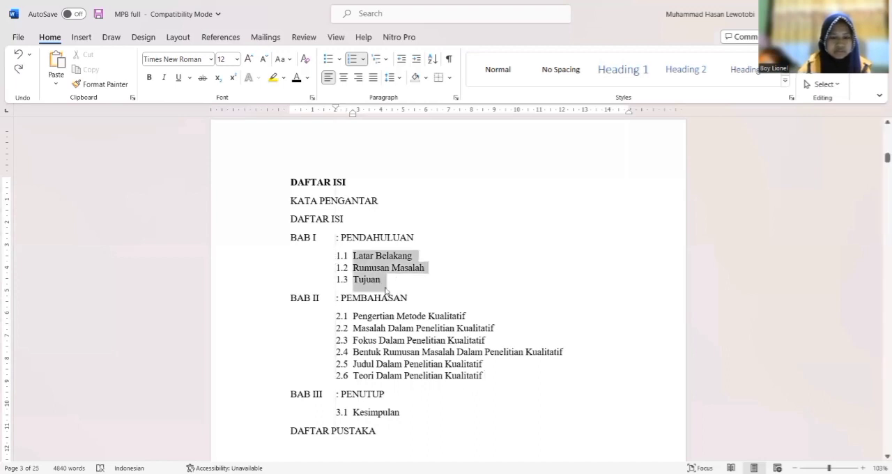
# Set the numbered subentries under all three BAB headings to a first-line indent of about 2.25 cm and hanging indent of about 3 cm
pyautogui.moveTo(353, 316); pyautogui.dragTo(474, 388)
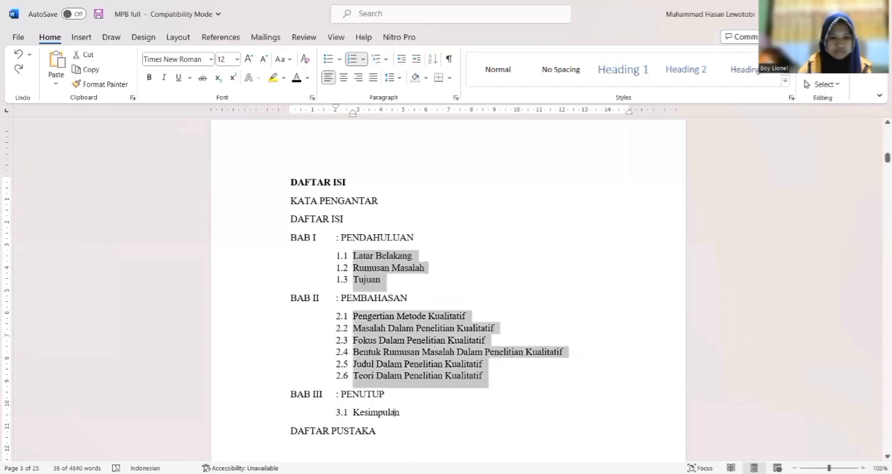
pyautogui.moveTo(353, 412); pyautogui.dragTo(405, 413)
pyautogui.moveTo(336, 109); pyautogui.dragTo(341, 110)
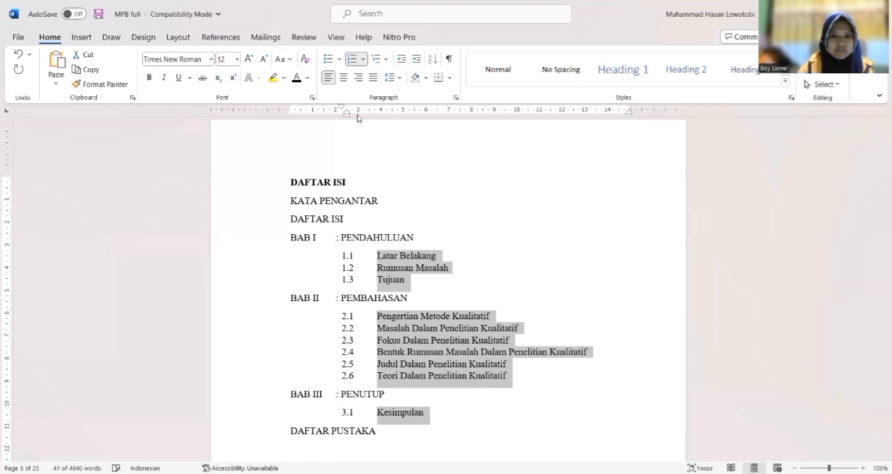
pyautogui.moveTo(358, 115); pyautogui.dragTo(359, 121)
pyautogui.click(447, 424)
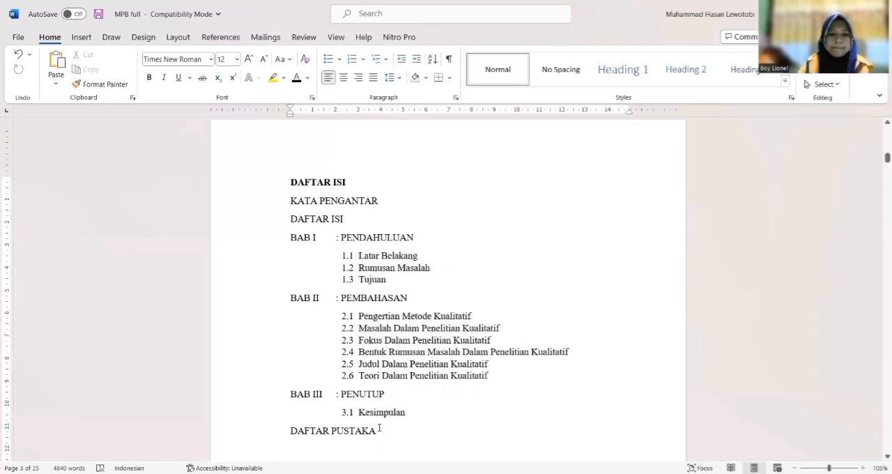
# Set the spacing after to 0 pt and widen the line spacing evenly for all entries from KATA PENGANTAR to DAFTAR PUSTAKA
pyautogui.keyDown('shift'); pyautogui.click(274, 213); pyautogui.keyUp('shift')
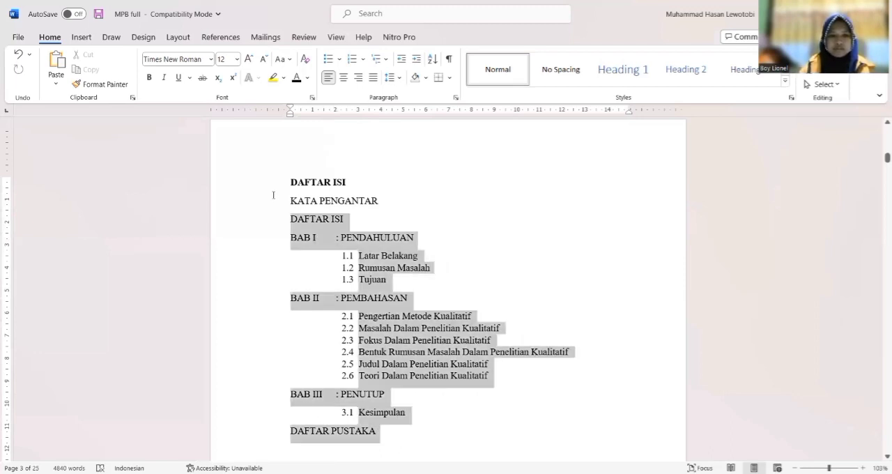
pyautogui.keyDown('shift'); pyautogui.click(273, 196); pyautogui.keyUp('shift')
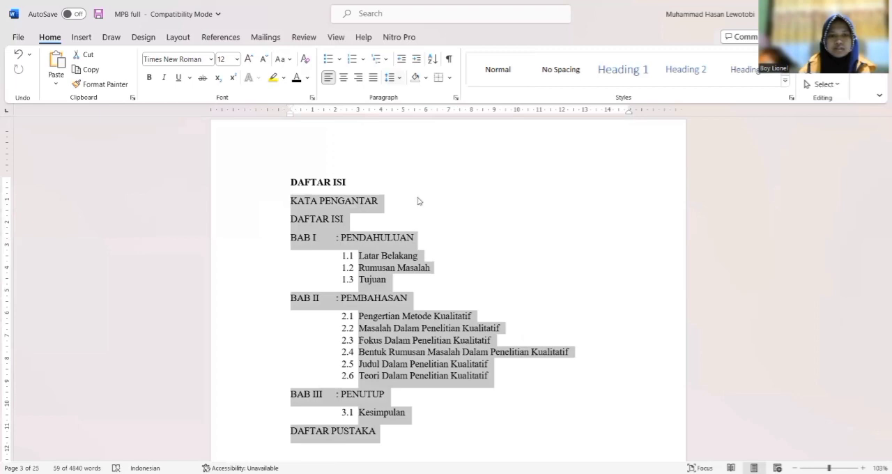
pyautogui.click(394, 78)
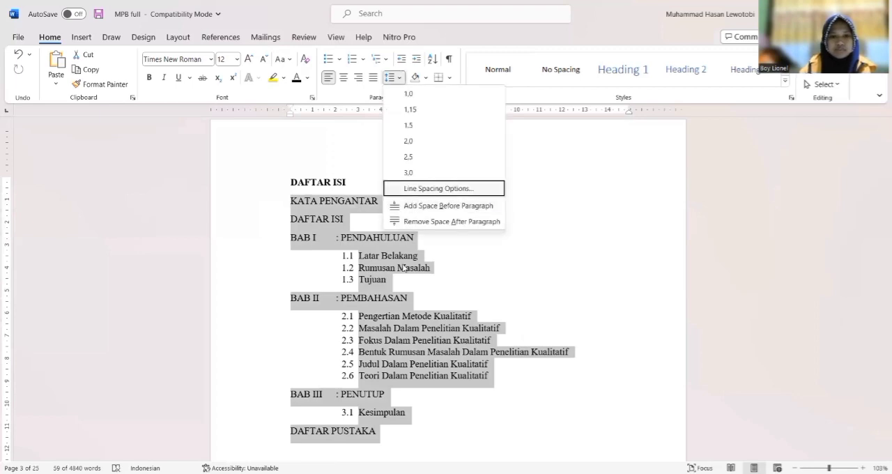
pyautogui.click(432, 188)
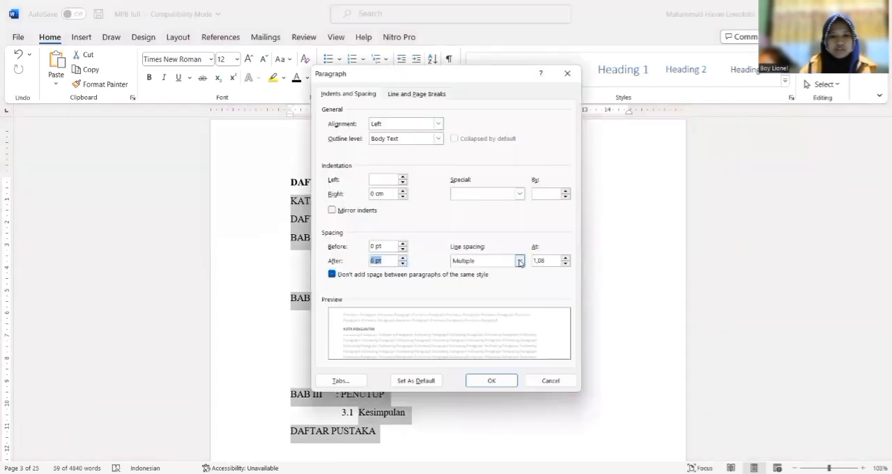
pyautogui.click(482, 382)
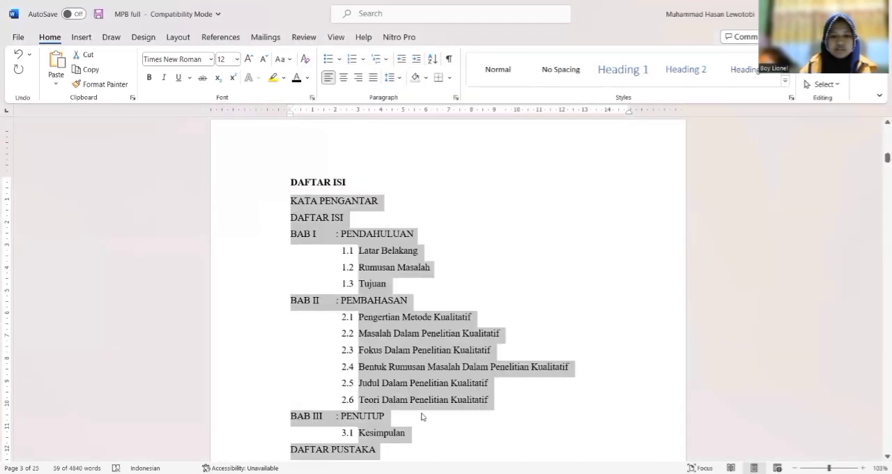
# Make the KATA PENGANTAR, DAFTAR ISI and BAB I entry lines bold
pyautogui.click(293, 201)
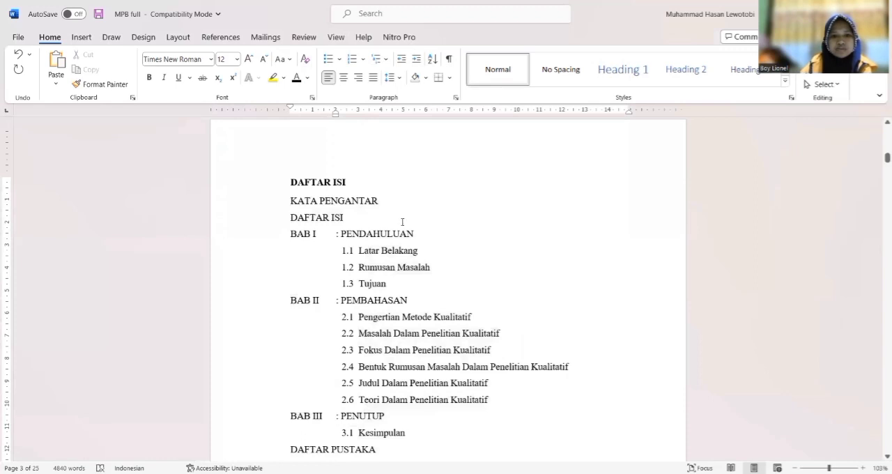
pyautogui.hotkey('shift', 'Down')
pyautogui.hotkey('shift', 'Down')
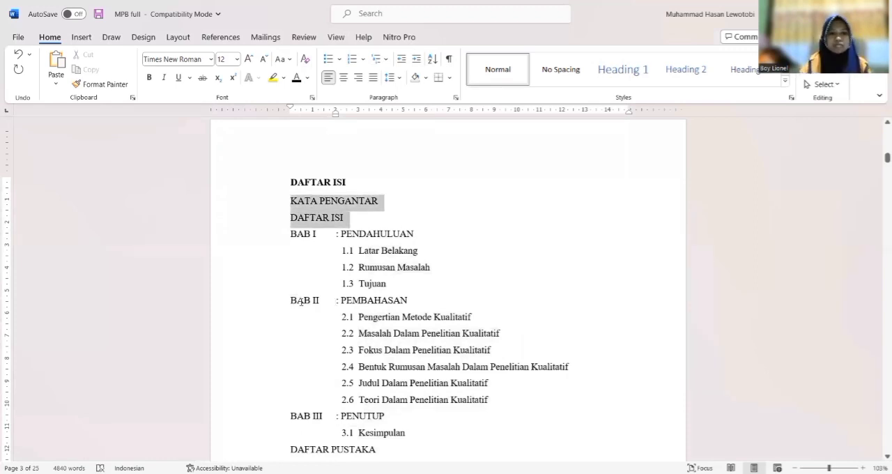
pyautogui.hotkey('shift', 'Down')
pyautogui.hotkey('ctrl', 'b')
# Make the BAB II, BAB III and DAFTAR PUSTAKA entry lines bold
pyautogui.moveTo(291, 301); pyautogui.dragTo(382, 300)
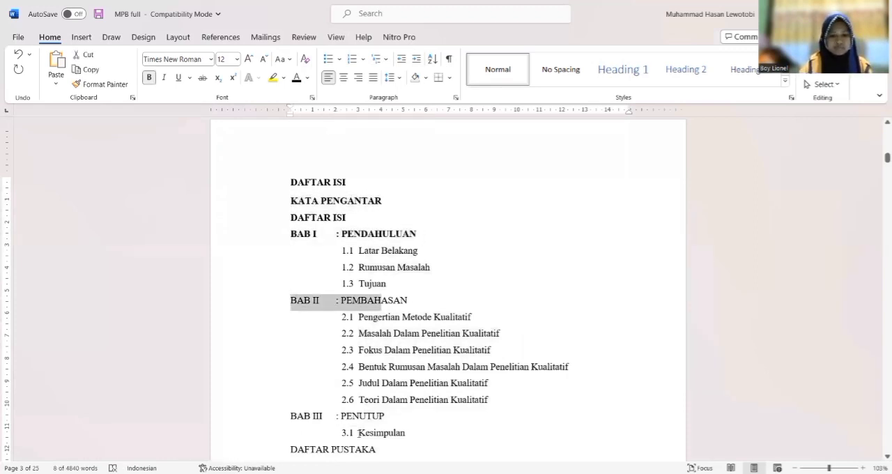
pyautogui.hotkey('shift', 'End')
pyautogui.hotkey('ctrl', 'b')
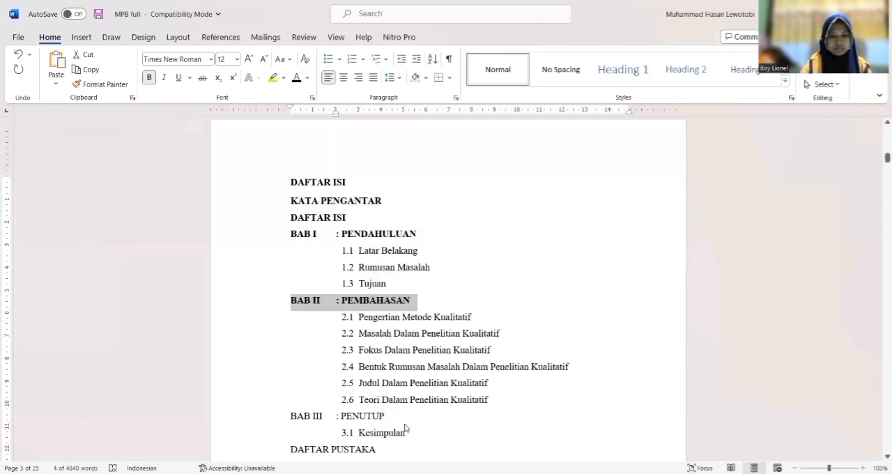
pyautogui.moveTo(388, 417); pyautogui.dragTo(290, 417)
pyautogui.hotkey('ctrl', 'b')
pyautogui.moveTo(291, 449); pyautogui.dragTo(399, 447)
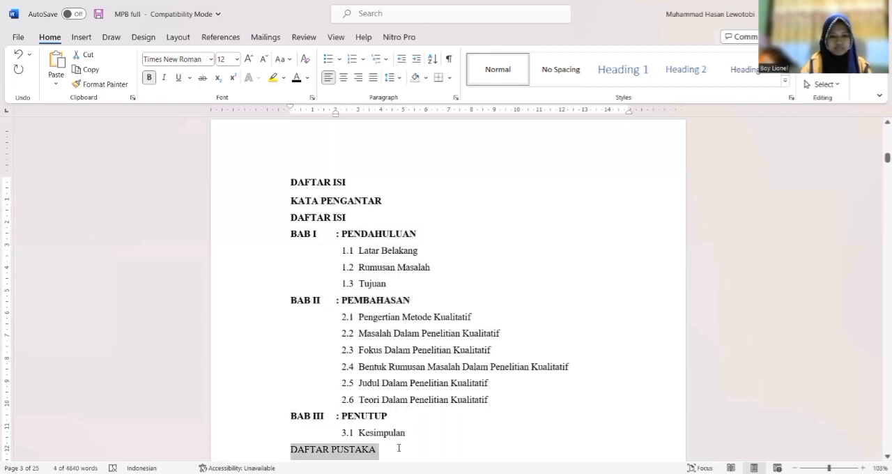
pyautogui.hotkey('ctrl', 'b')
# Give all entries from KATA PENGANTAR to DAFTAR PUSTAKA a left tab stop at 13,75 cm with dotted leader 2
pyautogui.moveTo(284, 275); pyautogui.dragTo(274, 201)
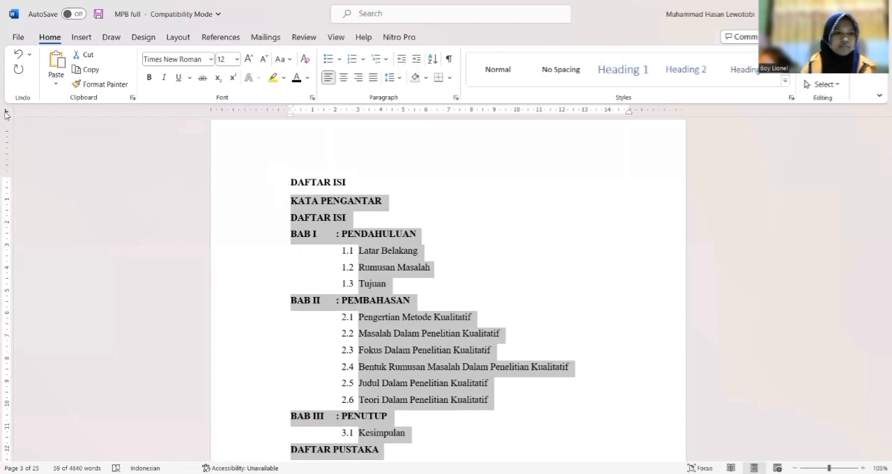
pyautogui.doubleClick(604, 113)
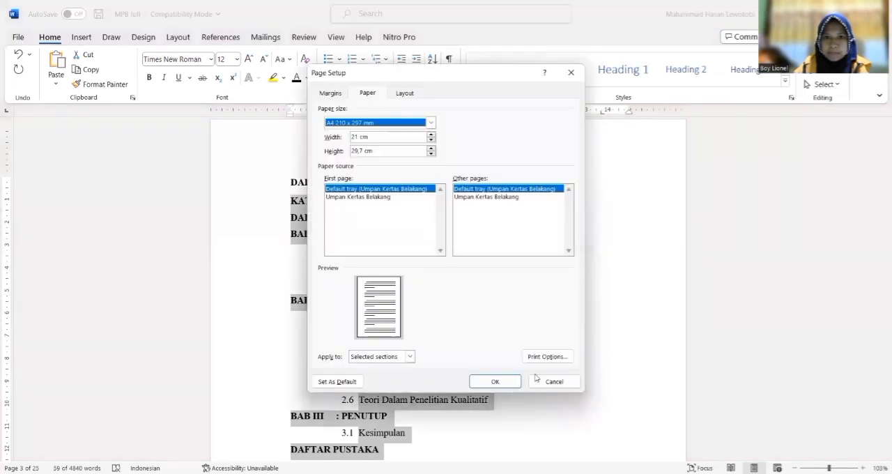
pyautogui.click(550, 383)
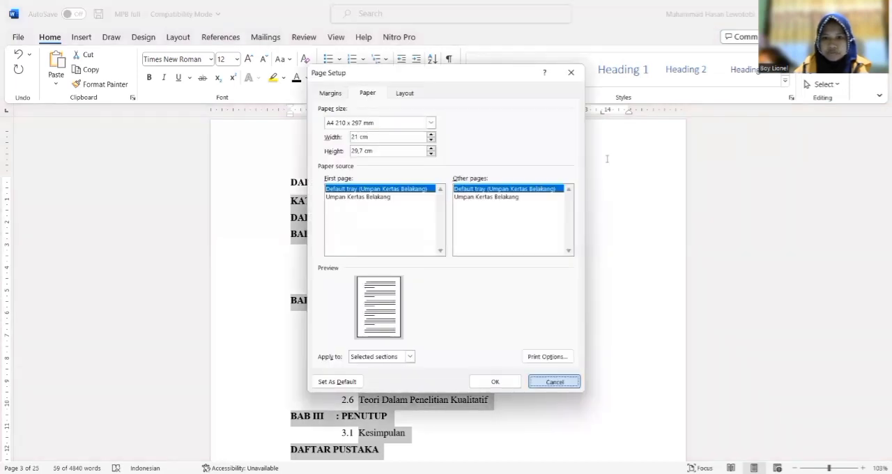
pyautogui.press('Escape')
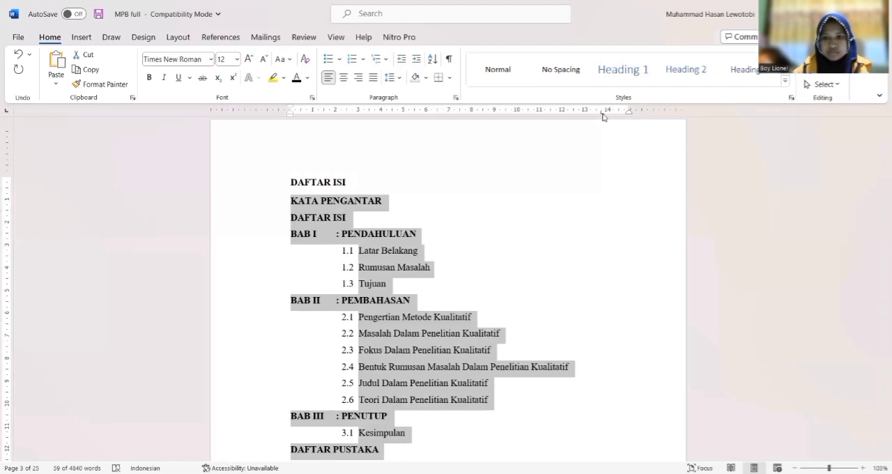
pyautogui.doubleClick(602, 113)
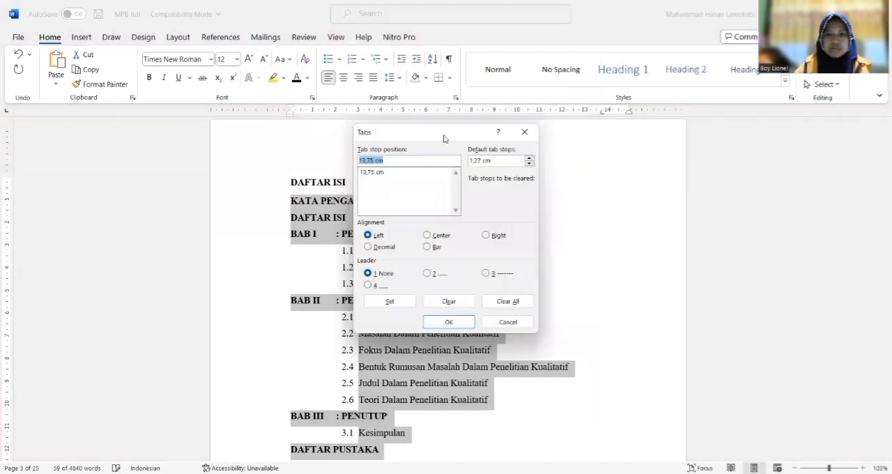
pyautogui.click(386, 162)
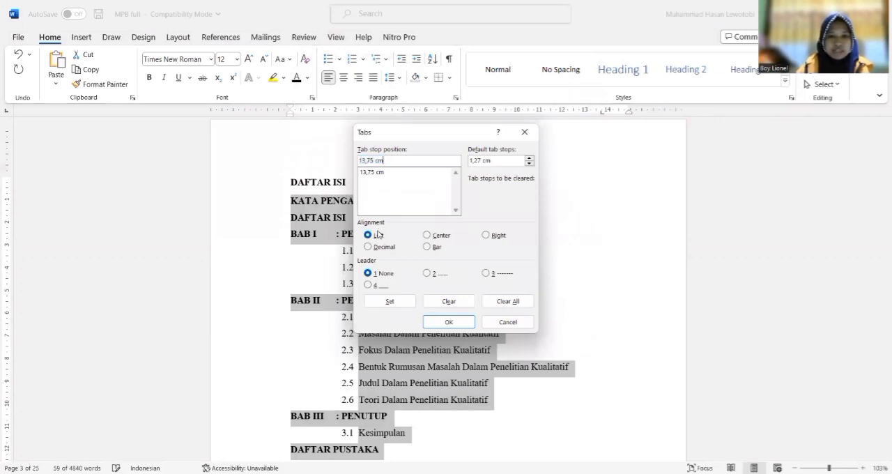
pyautogui.click(427, 275)
pyautogui.click(385, 301)
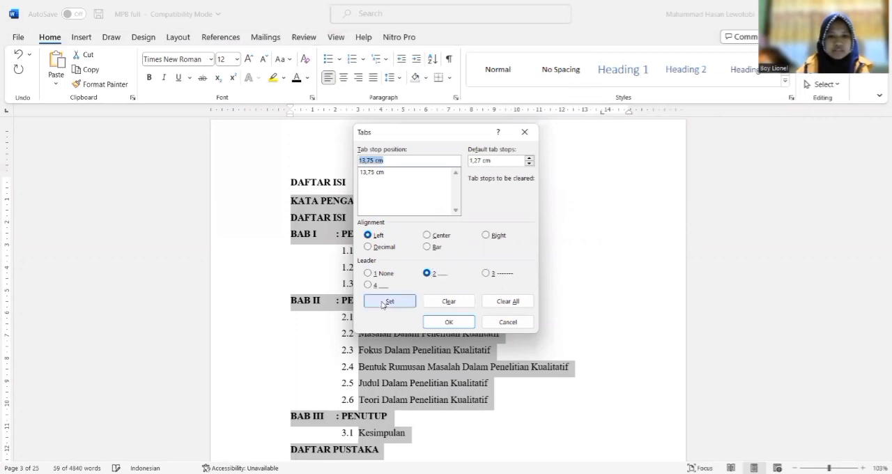
# Add a right-aligned tab stop at 14,25 cm without a leader to the same entries
pyautogui.click(379, 161)
pyautogui.press('BackSpace')
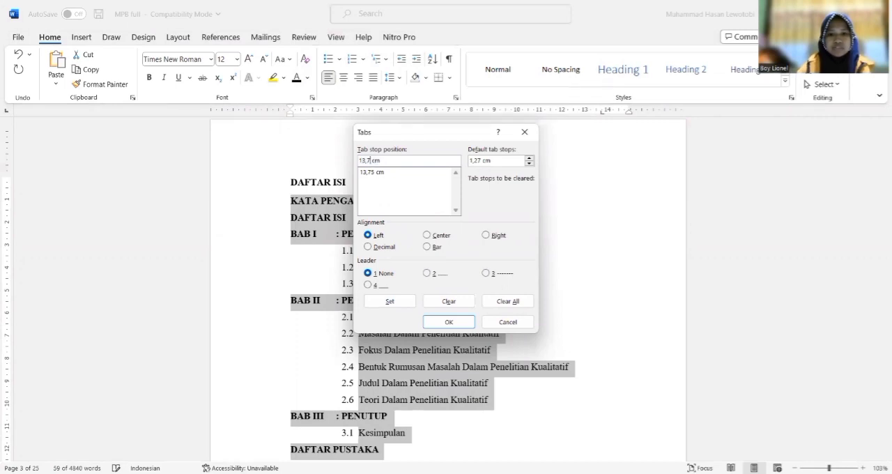
pyautogui.press('BackSpace')
pyautogui.press('BackSpace')
pyautogui.press('BackSpace')
pyautogui.write('4')
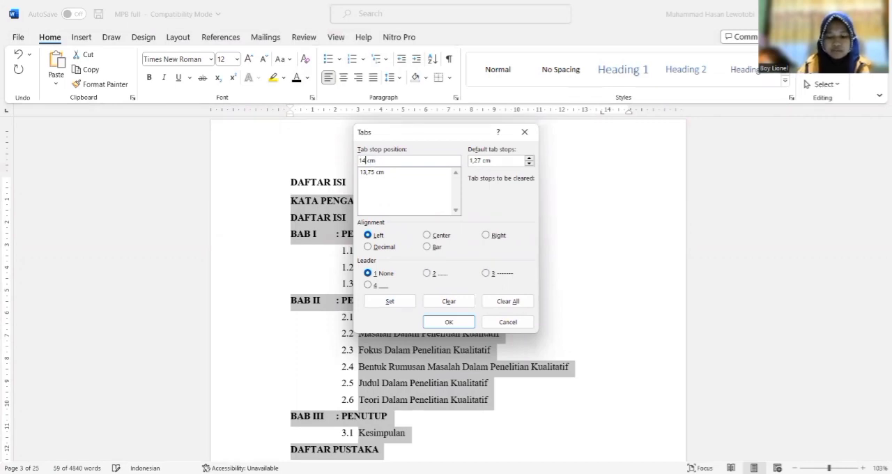
pyautogui.write(',25')
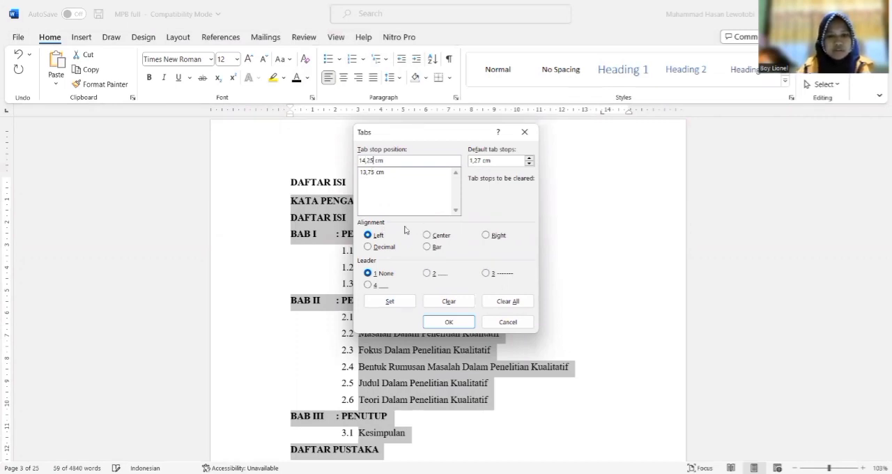
pyautogui.click(491, 237)
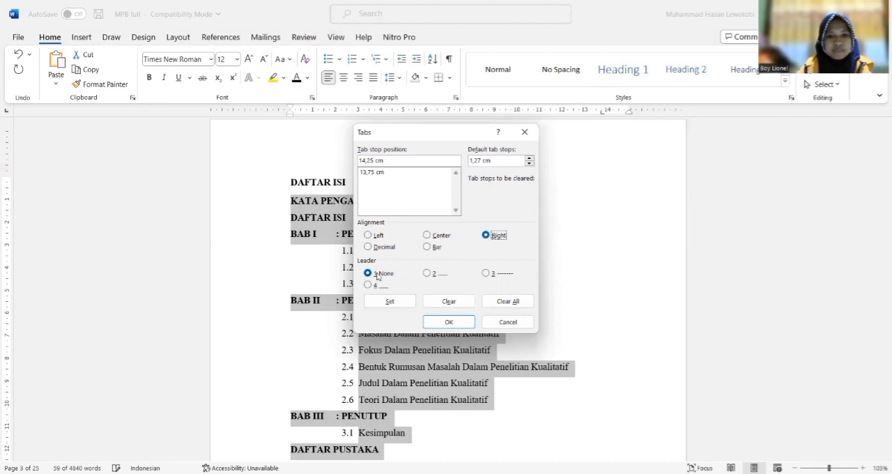
pyautogui.click(388, 303)
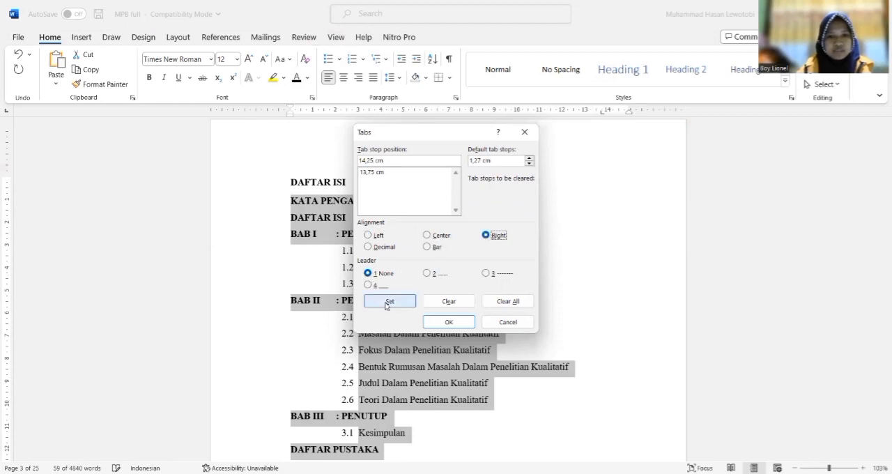
pyautogui.click(433, 326)
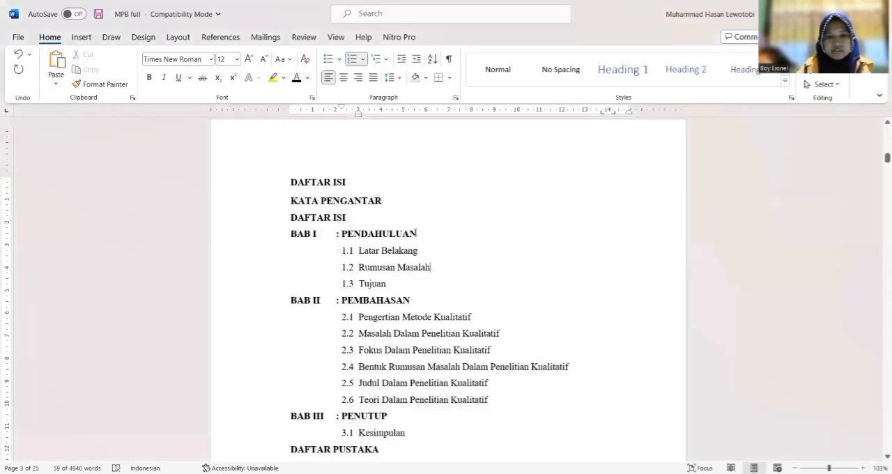
pyautogui.click(416, 234)
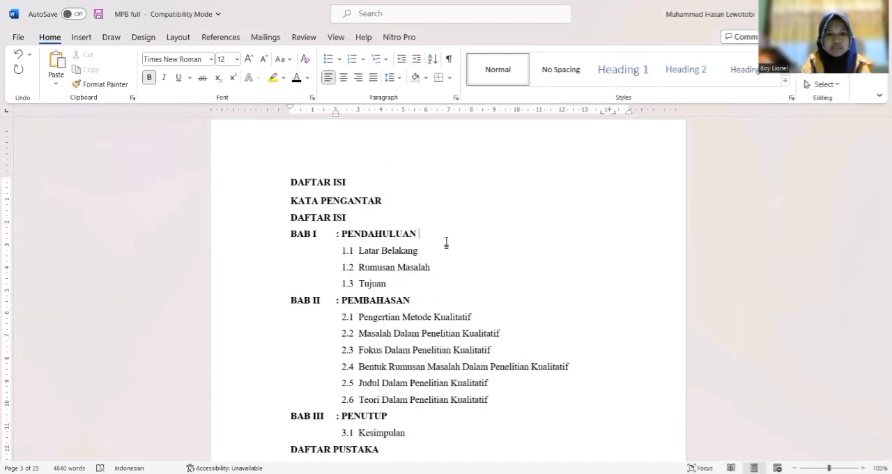
# Add a dotted leader and page number i to the KATA PENGANTAR entry, both in regular weight
pyautogui.click(383, 200)
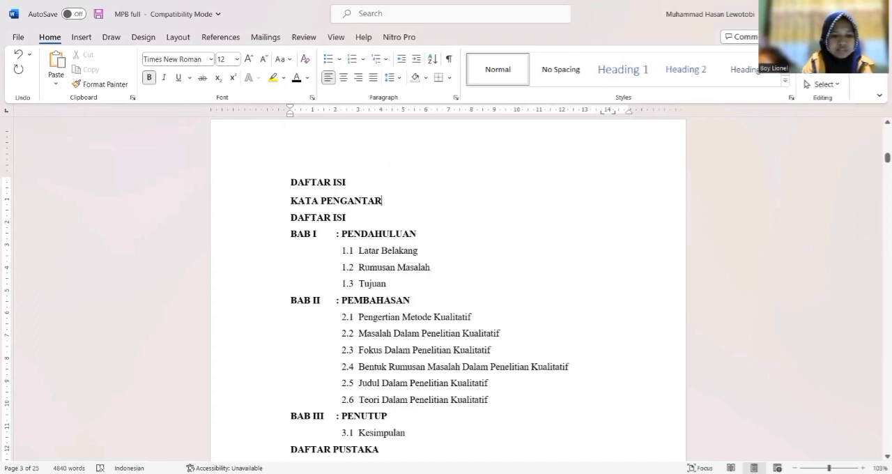
pyautogui.press('Tab')
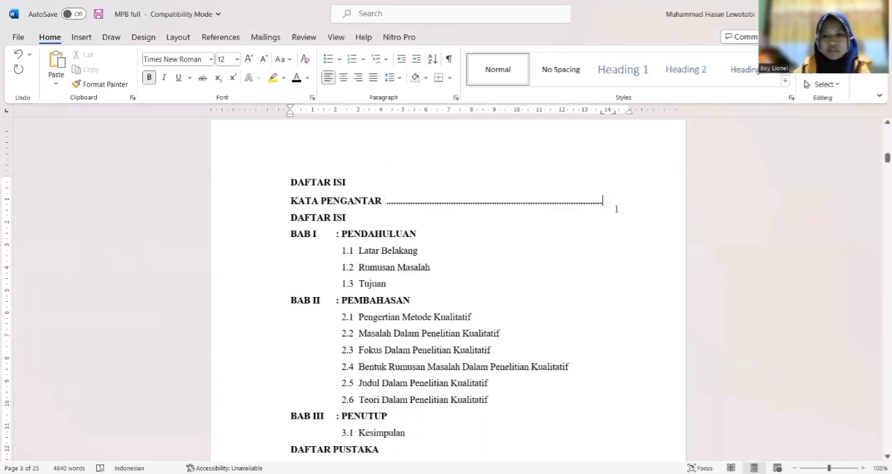
pyautogui.doubleClick(405, 207)
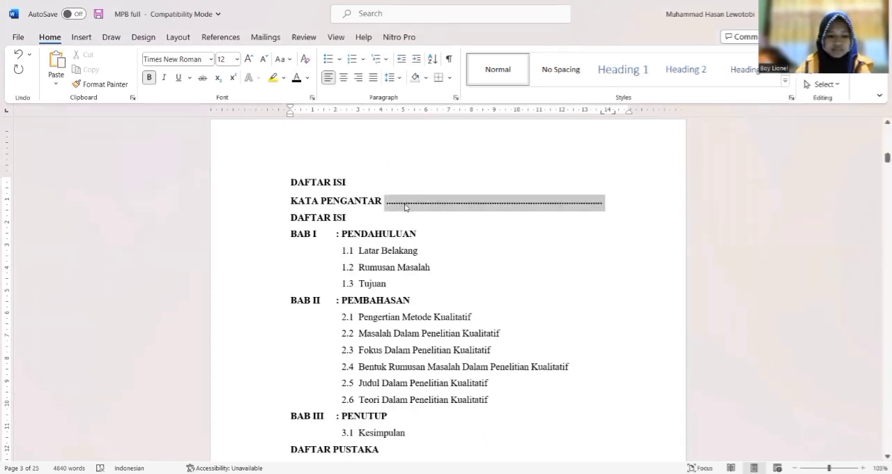
pyautogui.hotkey('ctrl', 'b')
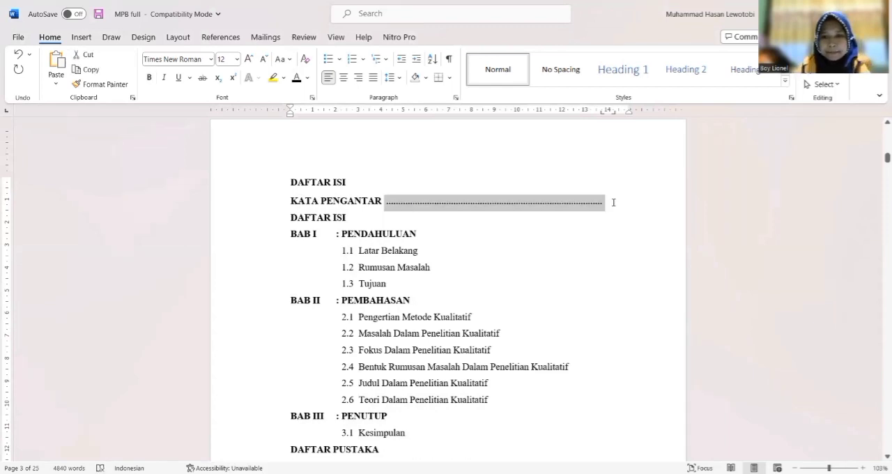
pyautogui.click(613, 202)
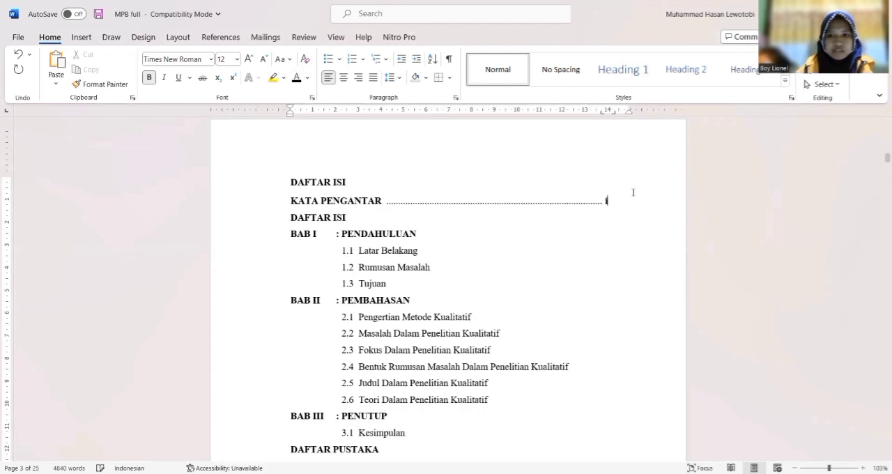
pyautogui.hotkey('shift', 'Left')
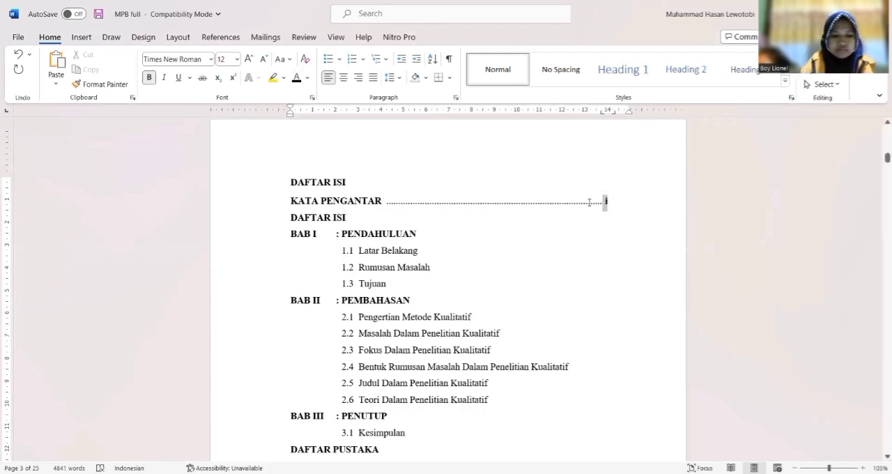
# Add a dotted leader and page number ii to the DAFTAR ISI entry
pyautogui.click(391, 215)
pyautogui.press('Tab')
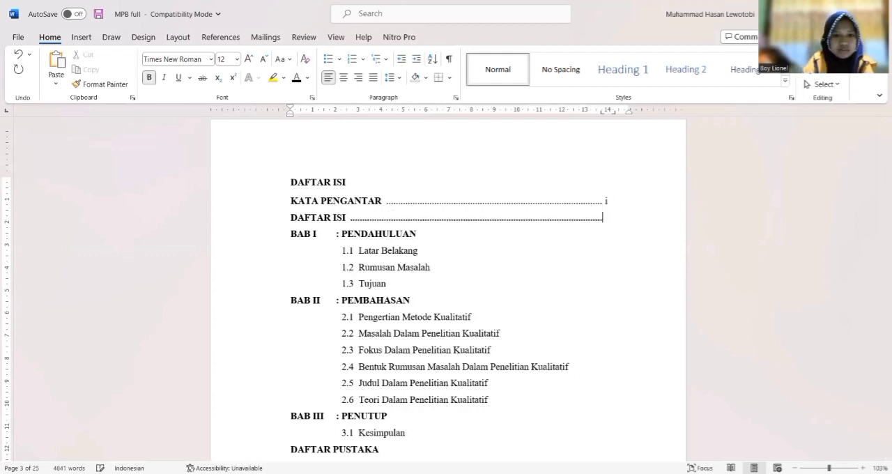
pyautogui.write('ii')
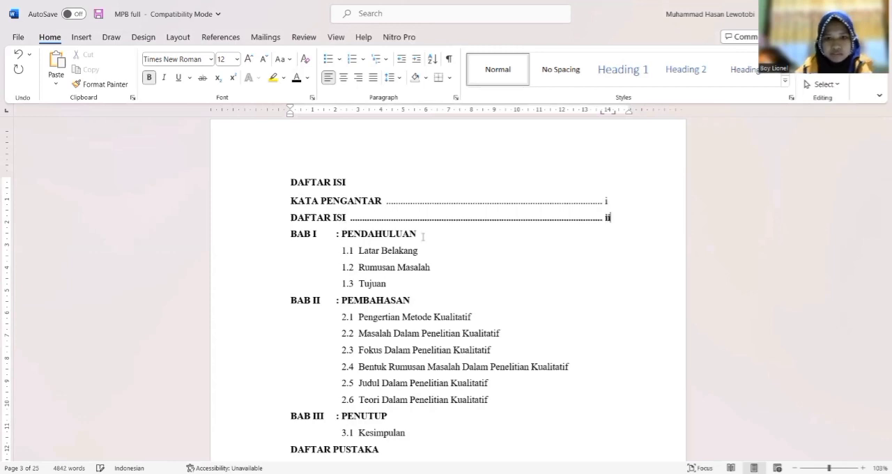
# Add dotted leaders and page number 1 to each of the entries Latar Belakang, Rumusan Masalah and Tujuan
pyautogui.click(421, 253)
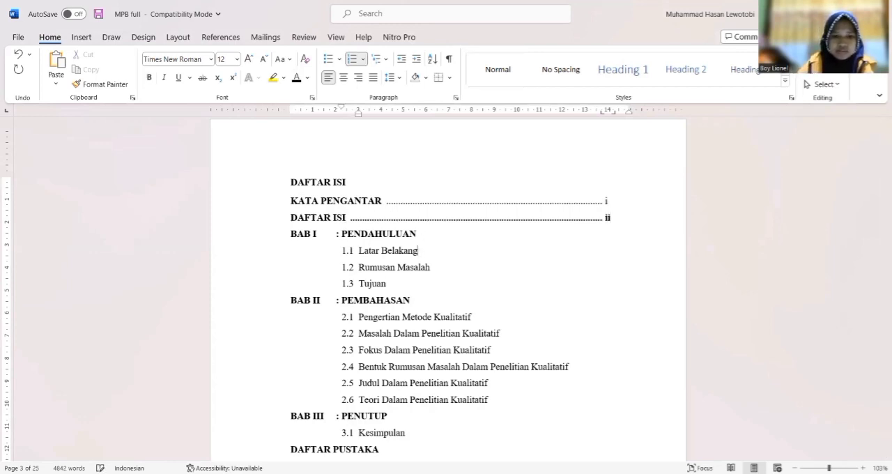
pyautogui.press('Tab')
pyautogui.write('1')
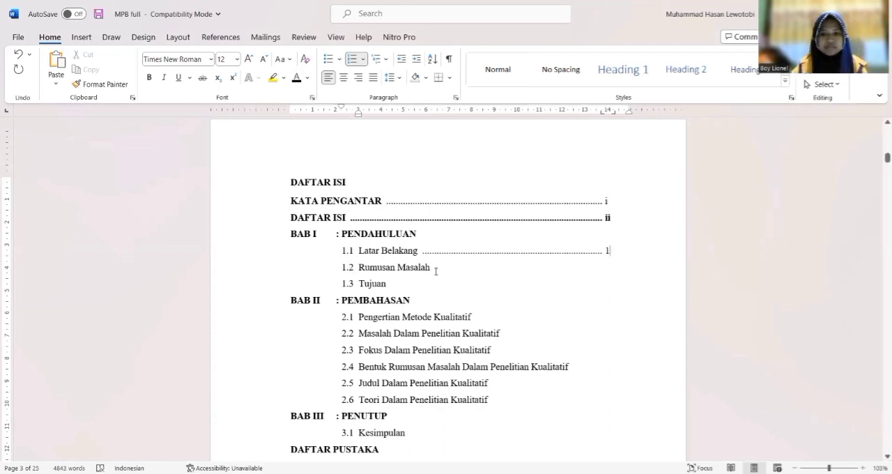
pyautogui.click(436, 271)
pyautogui.press('Tab')
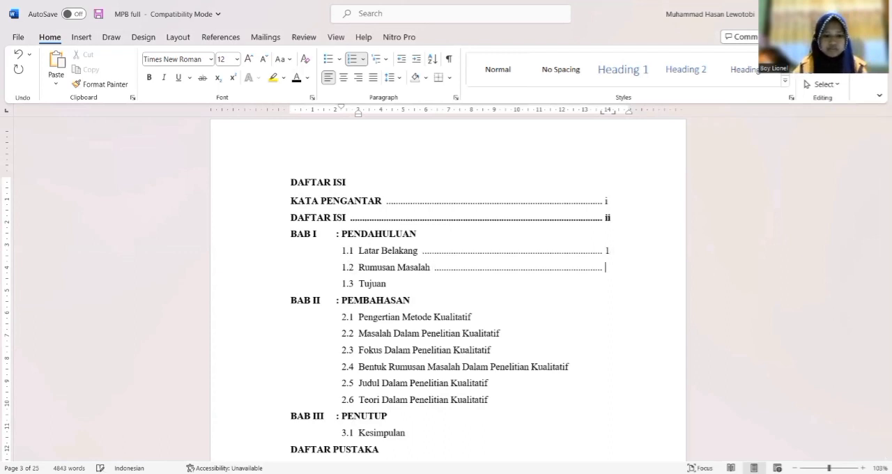
pyautogui.write('1')
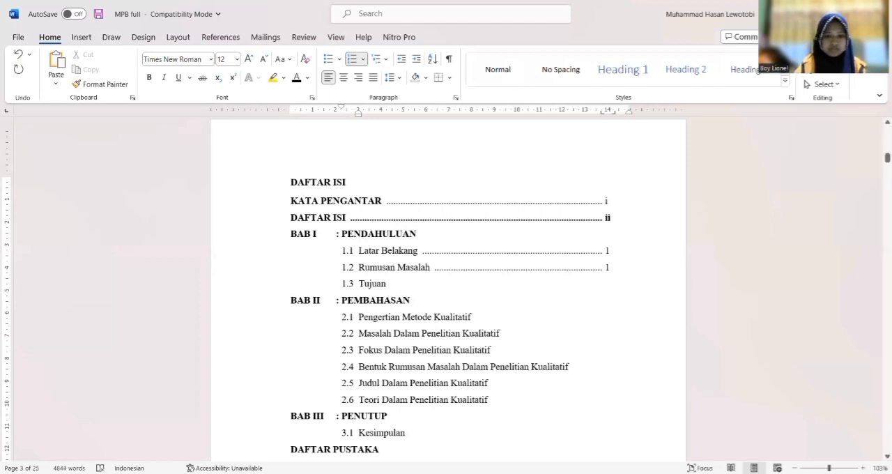
pyautogui.click(391, 283)
pyautogui.press('Tab')
pyautogui.write('1')
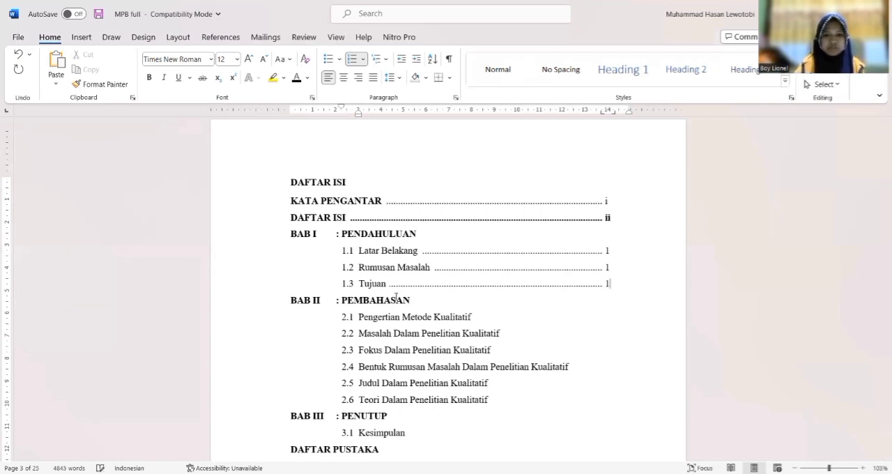
# Add dotted leaders and page numbers 2, 4 and 6 to entries 2.1, 2.2 and 2.3 under BAB II
pyautogui.click(474, 317)
pyautogui.press('Tab')
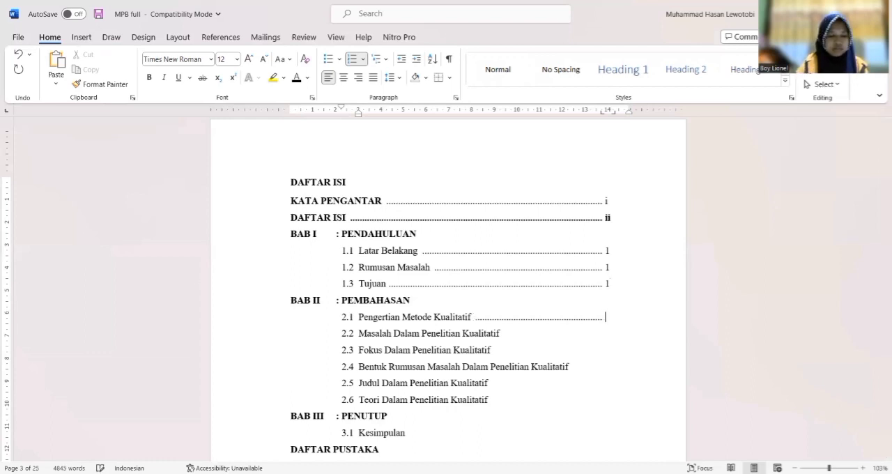
pyautogui.write('2')
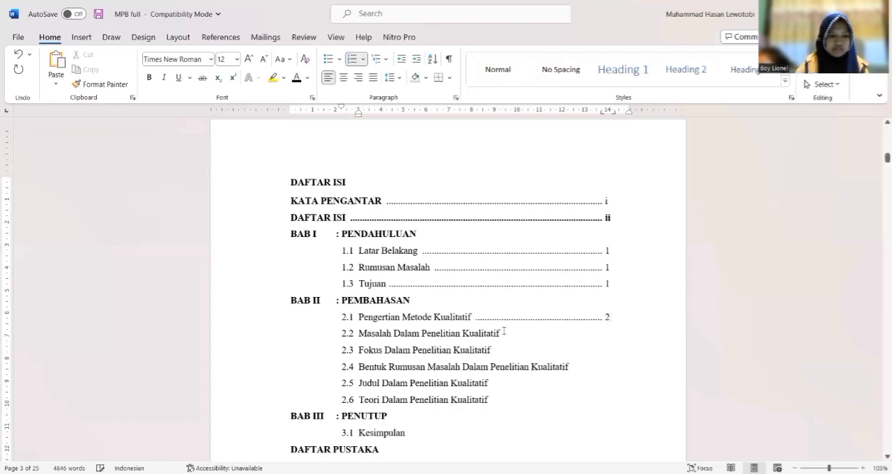
pyautogui.press('Down')
pyautogui.press('Tab')
pyautogui.write('4')
pyautogui.press('Down')
pyautogui.press('Tab')
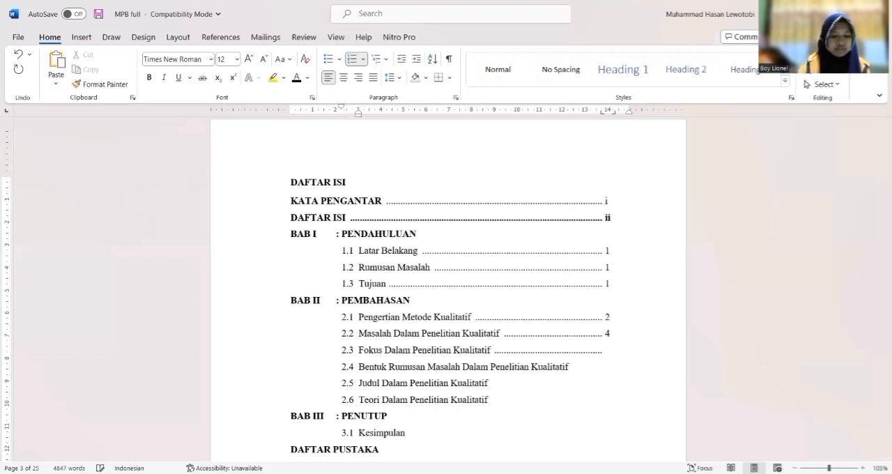
pyautogui.write('6')
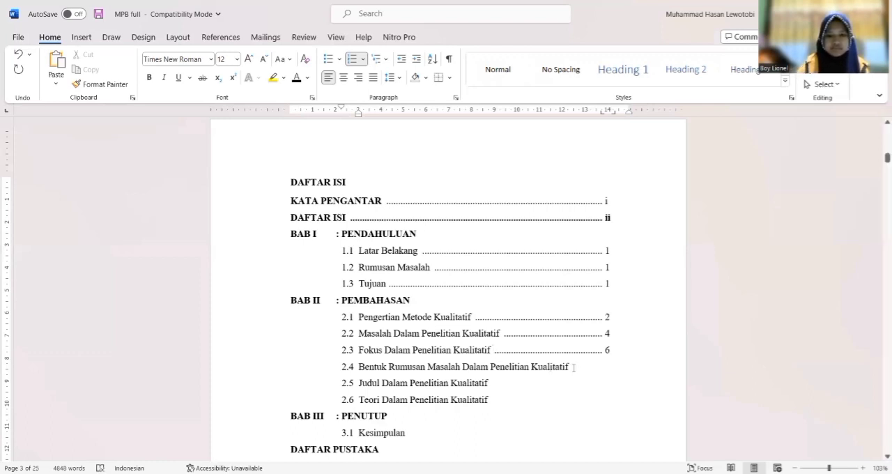
# Add dotted leaders and page numbers 9, 12 and 14 to entries 2.4, 2.5 and 2.6 under BAB II
pyautogui.press('Down')
pyautogui.press('Tab')
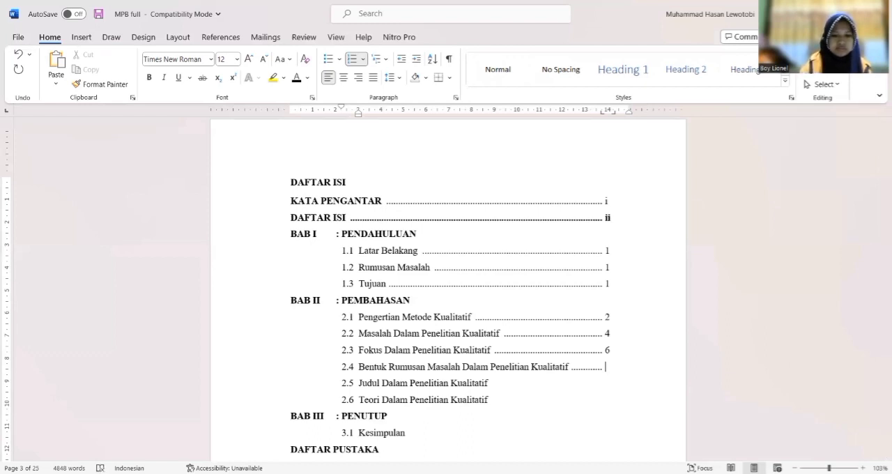
pyautogui.write('9')
pyautogui.press('Down')
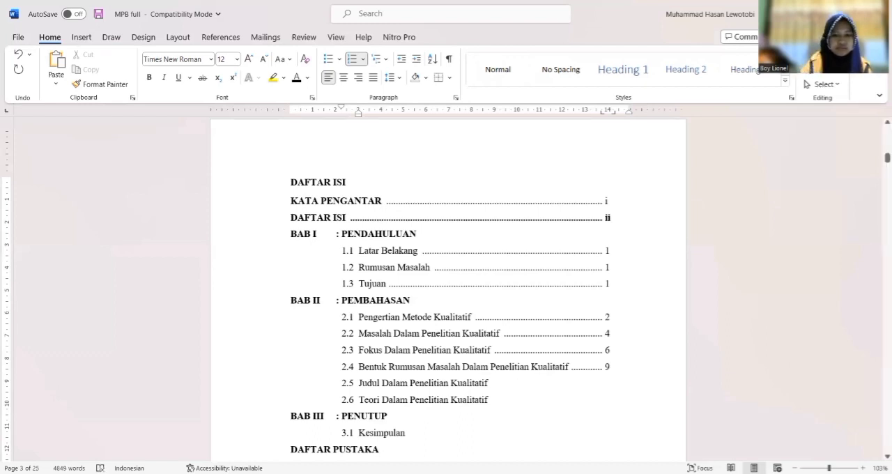
pyautogui.press('Tab')
pyautogui.write('12')
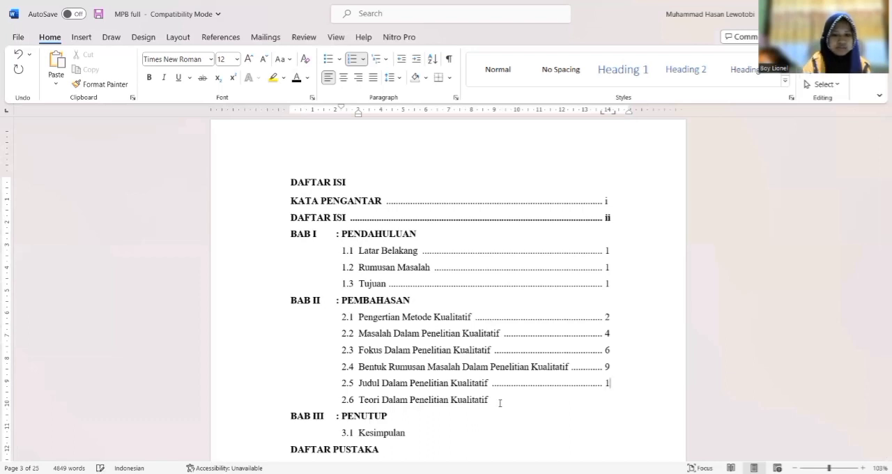
pyautogui.click(500, 403)
pyautogui.press('Tab')
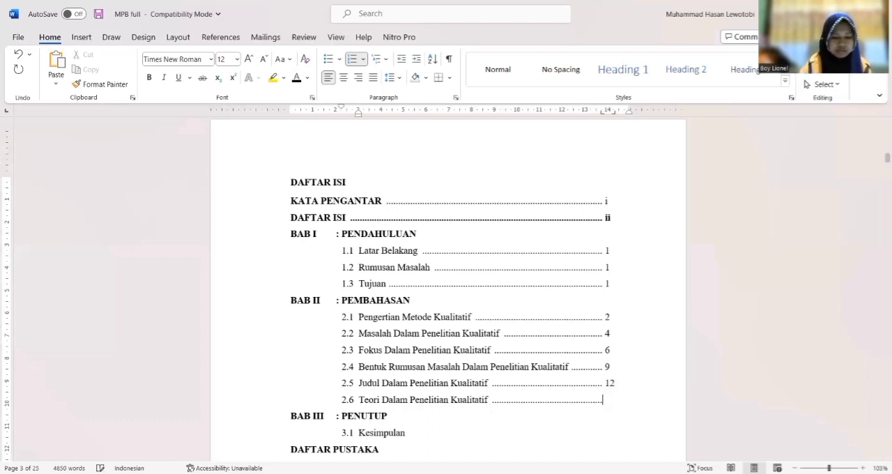
pyautogui.write('14')
# Add dotted leaders with page number 19 to the Kesimpulan entry and 21 to the DAFTAR PUSTAKA entry
pyautogui.click(411, 432)
pyautogui.press('Tab')
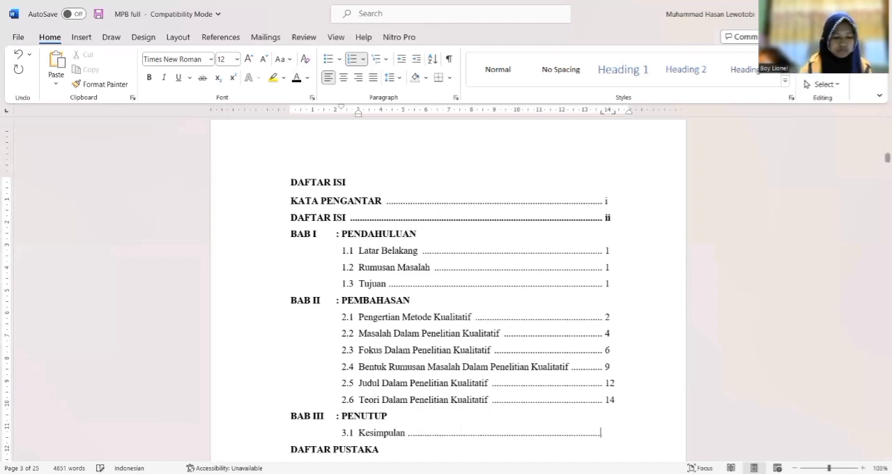
pyautogui.write('19')
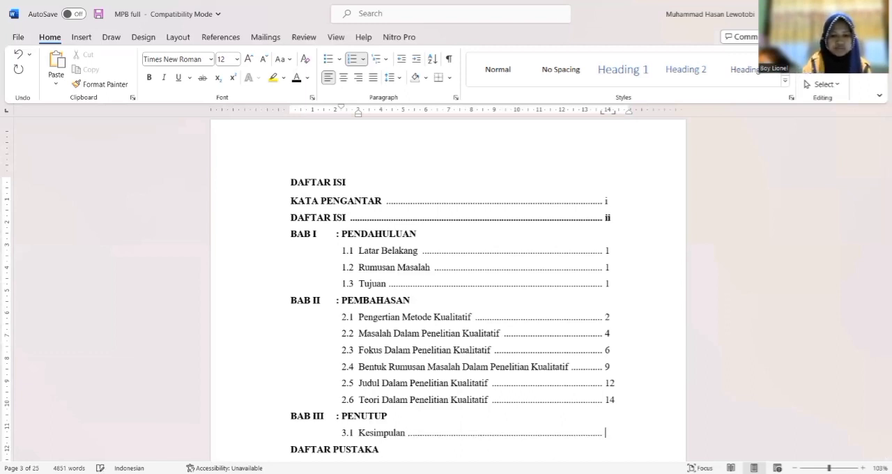
pyautogui.click(376, 449)
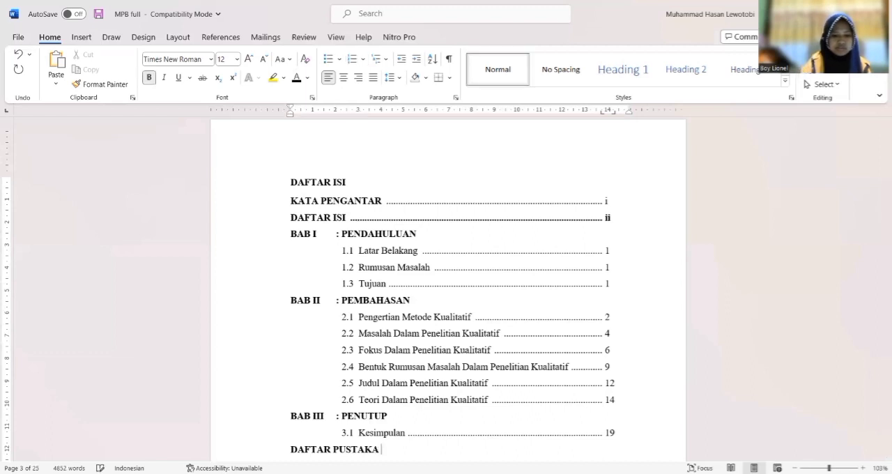
pyautogui.press('Tab')
pyautogui.write('21')
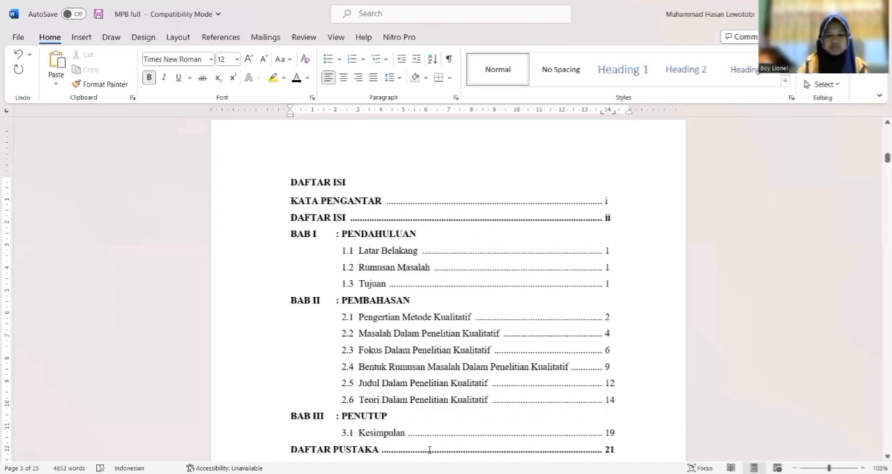
# Remove bold from the leaders and page numbers of the DAFTAR PUSTAKA and DAFTAR ISI entries
pyautogui.doubleClick(428, 450)
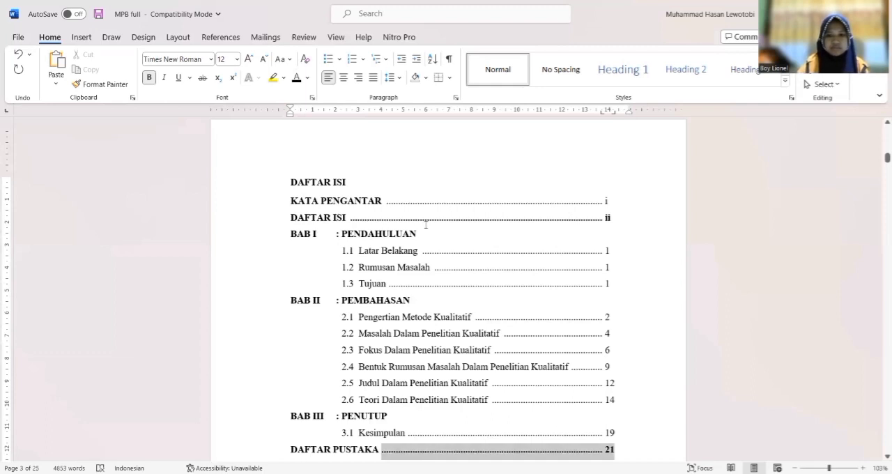
pyautogui.doubleClick(389, 222)
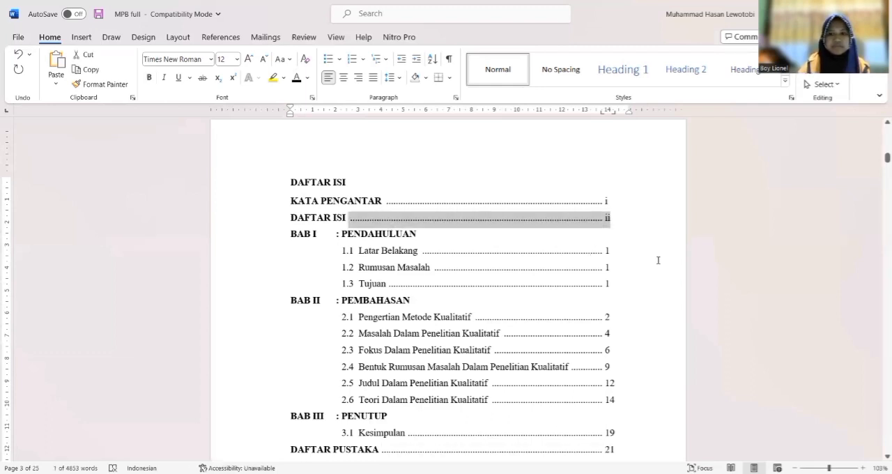
pyautogui.click(642, 241)
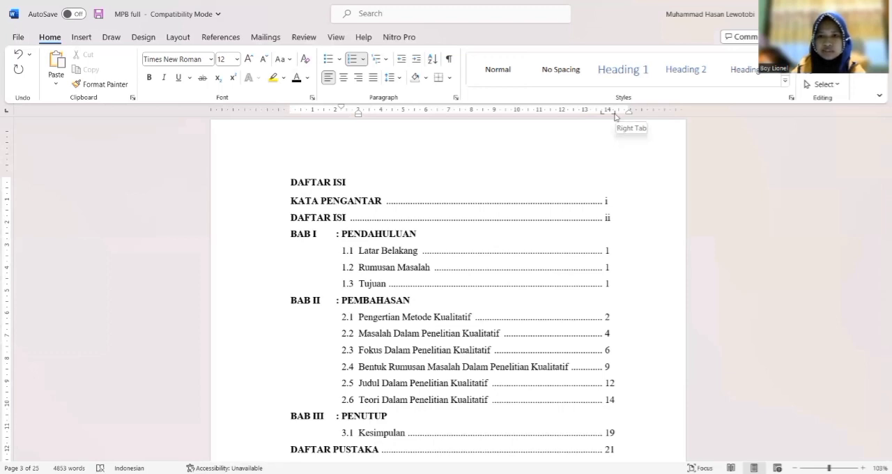
# Shift both tab stops of the entries from KATA PENGANTAR to DAFTAR PUSTAKA about 0.5 cm closer to the right margin
pyautogui.moveTo(621, 452); pyautogui.dragTo(310, 202)
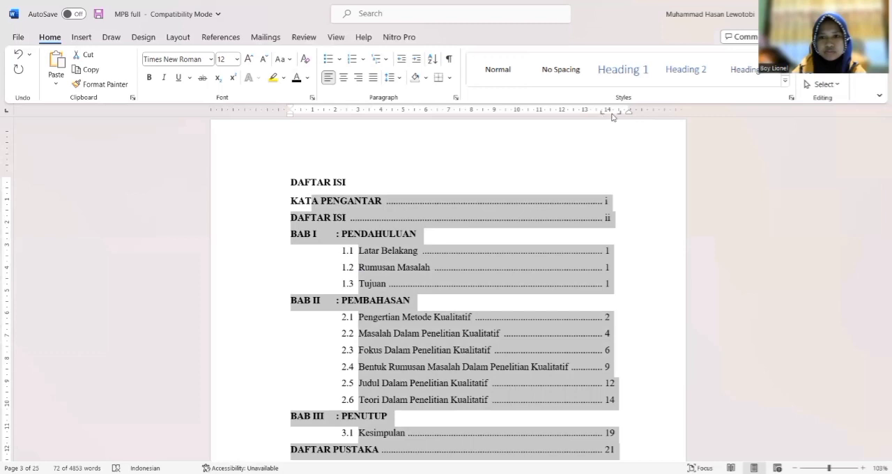
pyautogui.moveTo(611, 114); pyautogui.dragTo(618, 114)
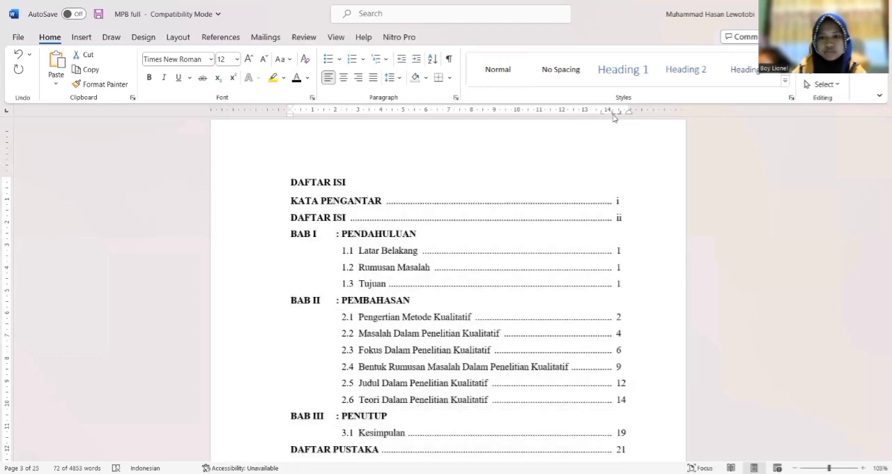
pyautogui.click(664, 265)
# Examine the leaders and page number alignment throughout the finished DAFTAR ISI list
pyautogui.press('Down')
pyautogui.press('Down')
pyautogui.press('Down')
pyautogui.press('Down')
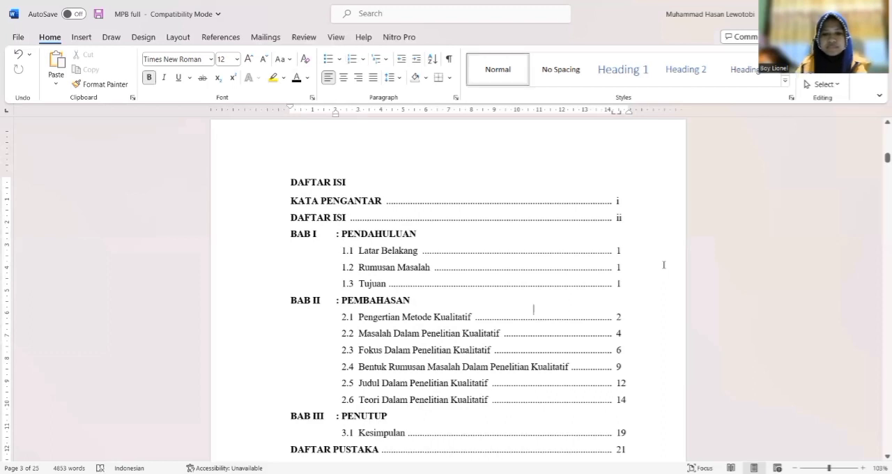
pyautogui.press('Down')
pyautogui.press('Down')
pyautogui.press('Down')
pyautogui.press('Down')
pyautogui.press('Down')
pyautogui.press('Down')
pyautogui.press('Down')
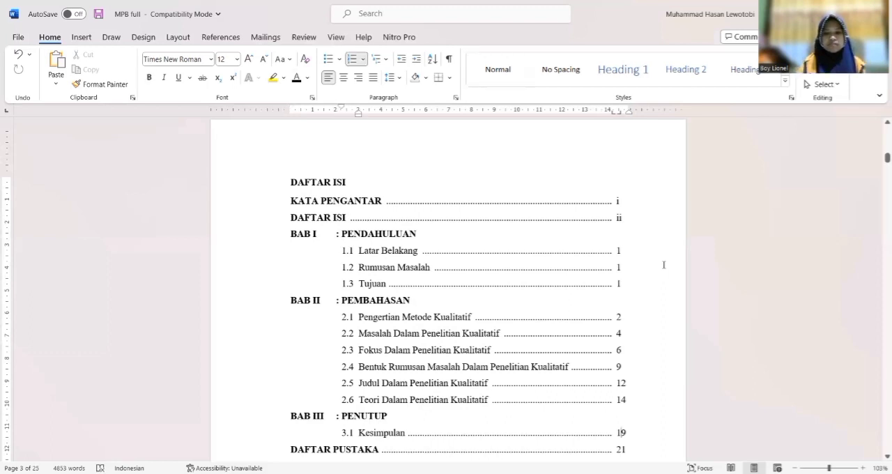
pyautogui.press('Down')
pyautogui.press('Down')
pyautogui.press('Down')
pyautogui.press('Down')
pyautogui.press('Up')
pyautogui.press('Up')
pyautogui.press('Up')
pyautogui.press('Up')
pyautogui.press('Up')
pyautogui.press('Up')
pyautogui.press('Up')
pyautogui.press('Up')
pyautogui.press('Up')
pyautogui.press('Up')
pyautogui.press('Up')
pyautogui.press('Up')
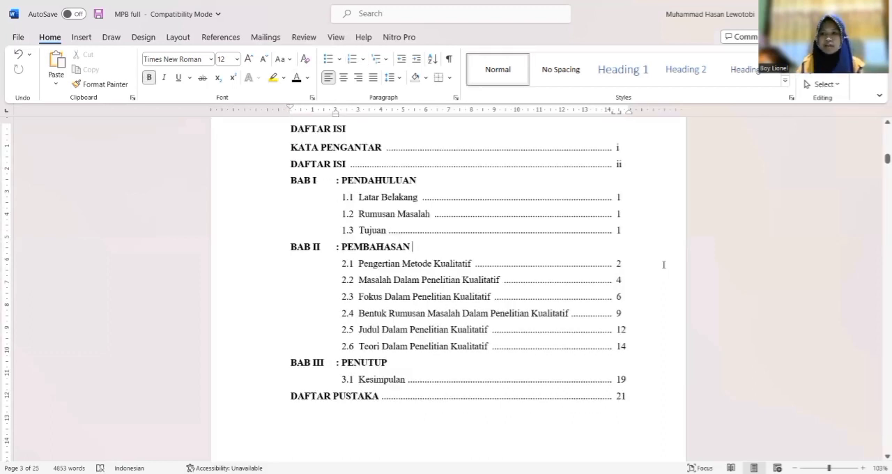
pyautogui.press('Up')
pyautogui.press('Up')
pyautogui.press('Up')
pyautogui.press('Up')
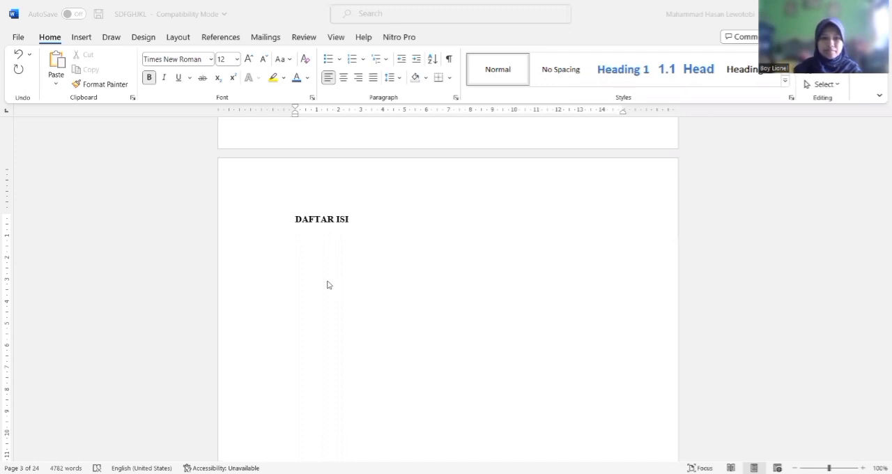
# Apply the Heading 1 style to the KATA PENGANTAR title in the SDFGHJKL document
pyautogui.click(318, 215)
pyautogui.press('pageup')
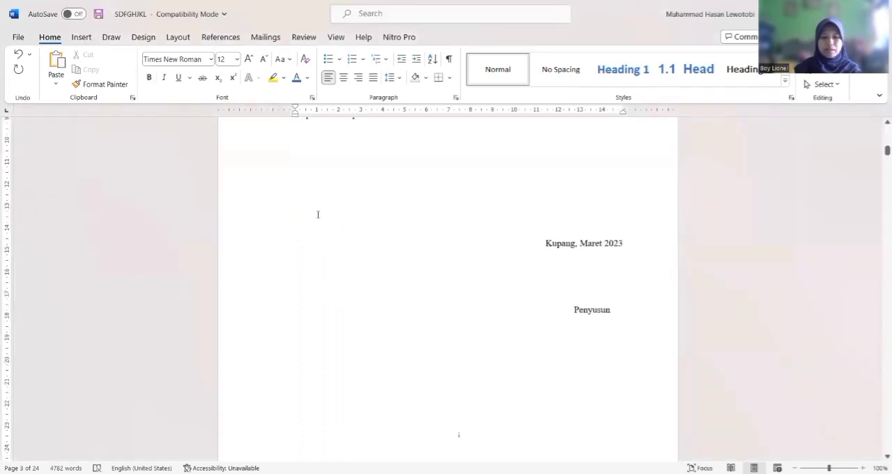
pyautogui.press('pageup')
pyautogui.press('Down')
pyautogui.press('Down')
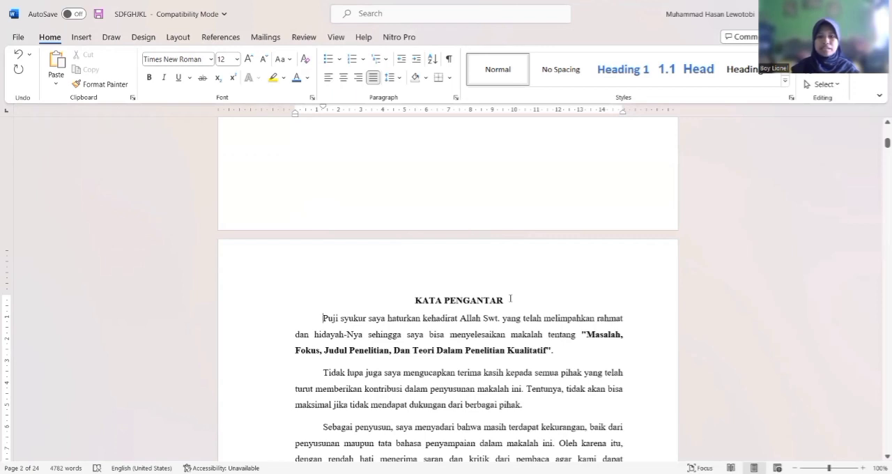
pyautogui.moveTo(510, 301); pyautogui.dragTo(409, 293)
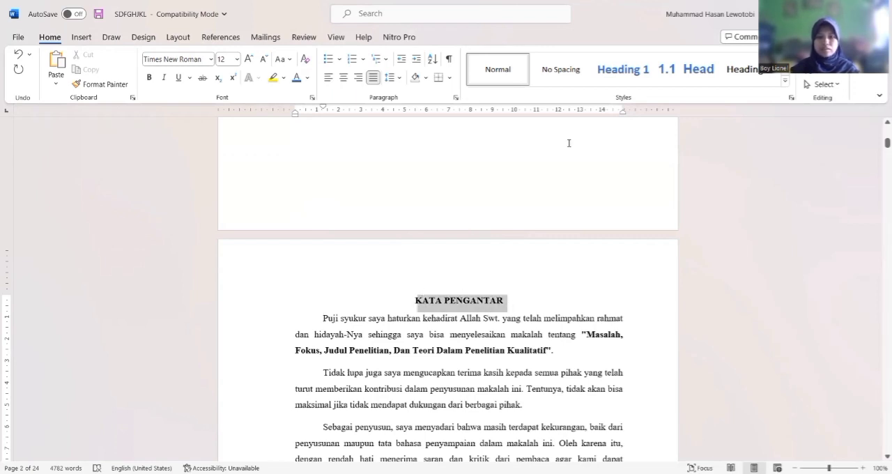
pyautogui.click(620, 70)
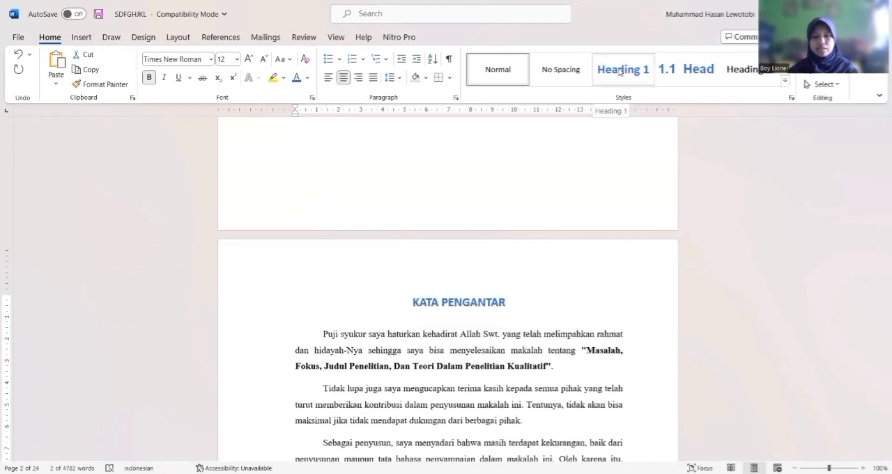
pyautogui.click(620, 70)
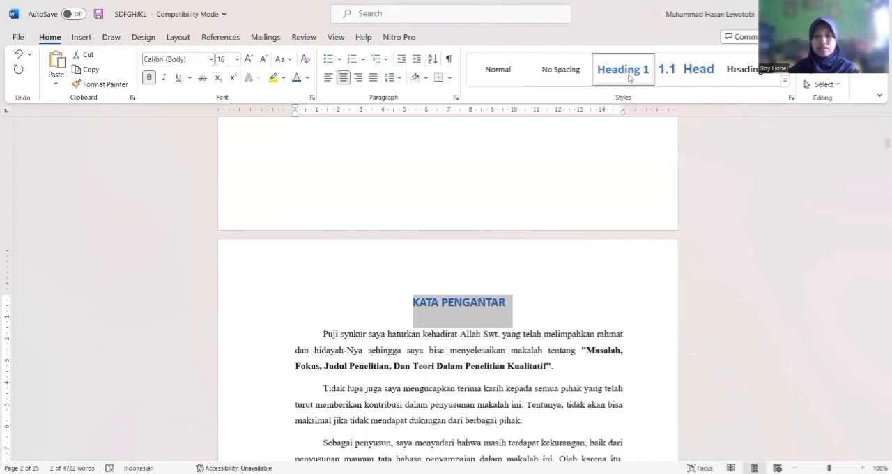
# Modify the Heading 1 style's font to bold Times New Roman, 12 pt, with the Automatic colour
pyautogui.rightClick(629, 78)
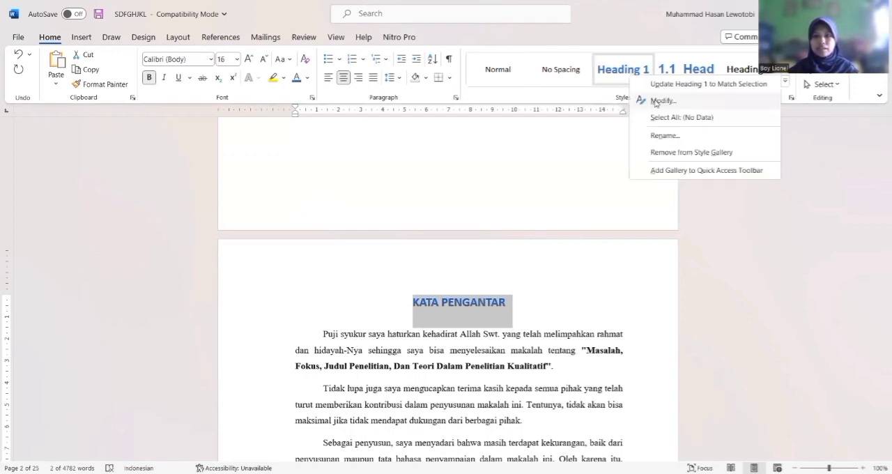
pyautogui.click(655, 102)
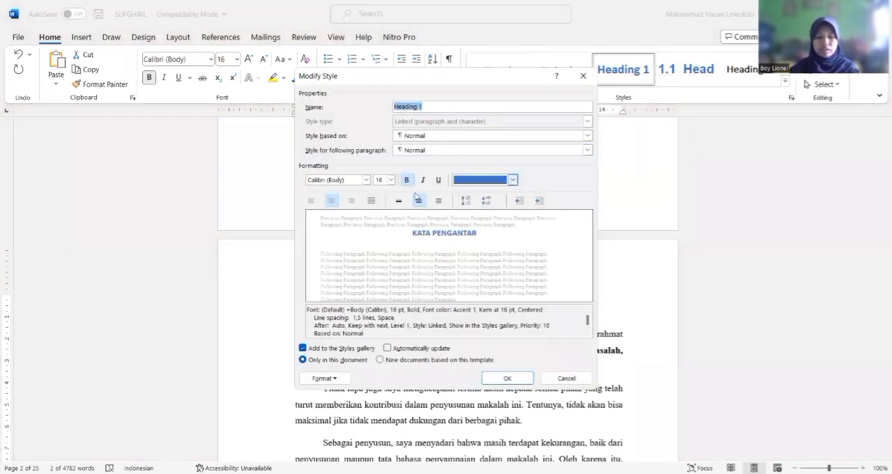
pyautogui.click(391, 180)
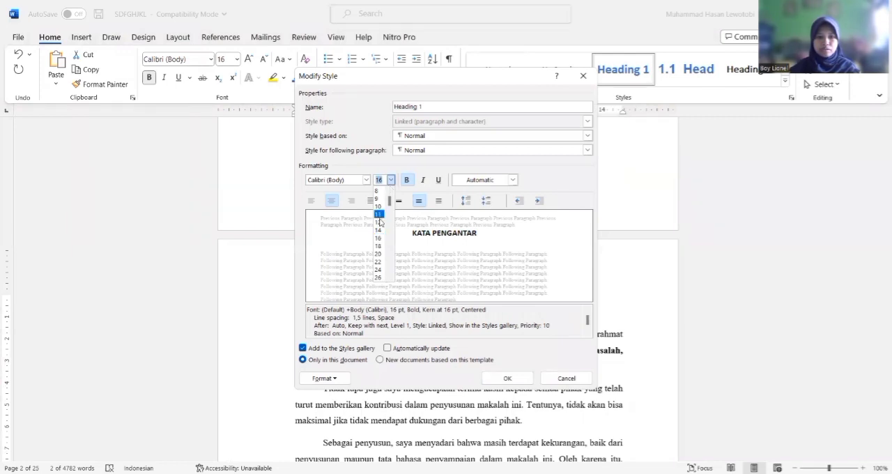
pyautogui.click(379, 222)
pyautogui.click(367, 181)
pyautogui.click(344, 219)
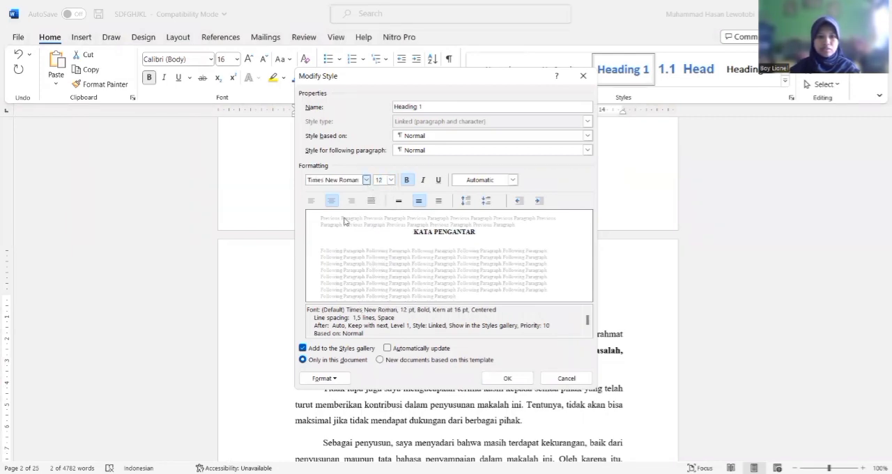
pyautogui.click(408, 181)
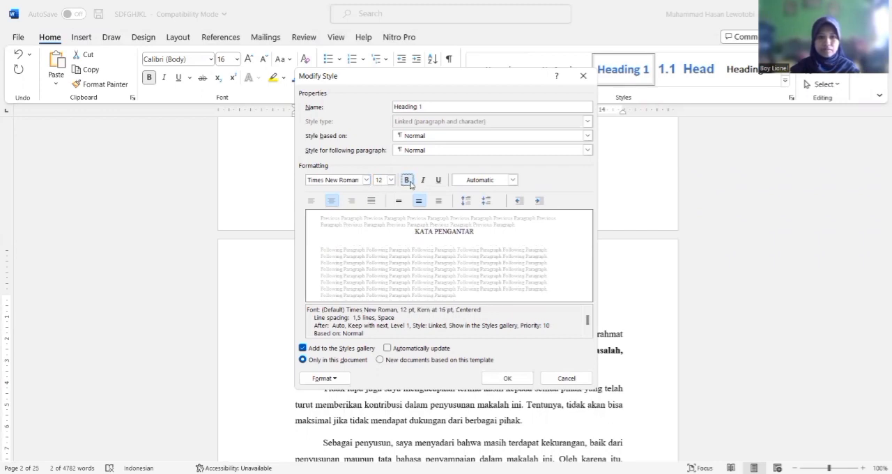
pyautogui.click(408, 180)
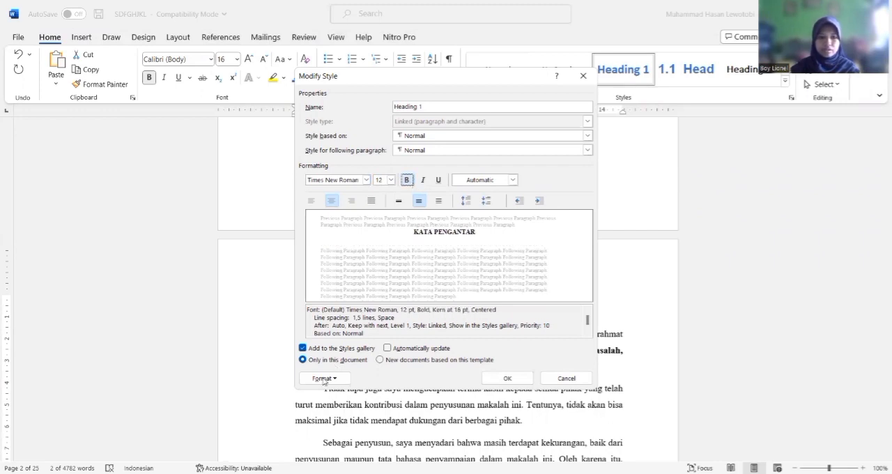
# Set the Heading 1 style's paragraph spacing after to 0 pt and save the style changes
pyautogui.click(323, 379)
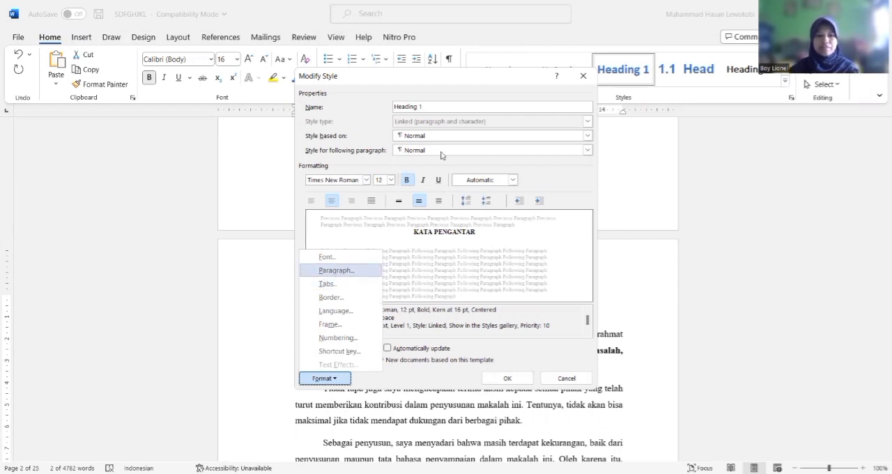
pyautogui.press('Return')
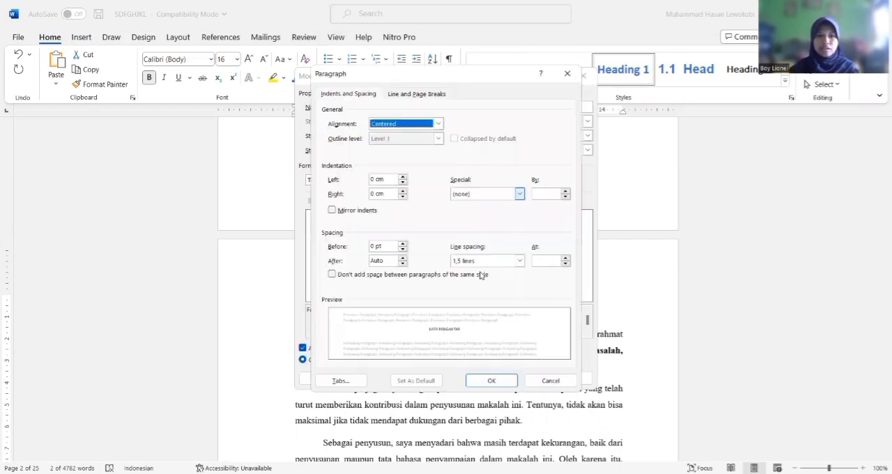
pyautogui.click(402, 264)
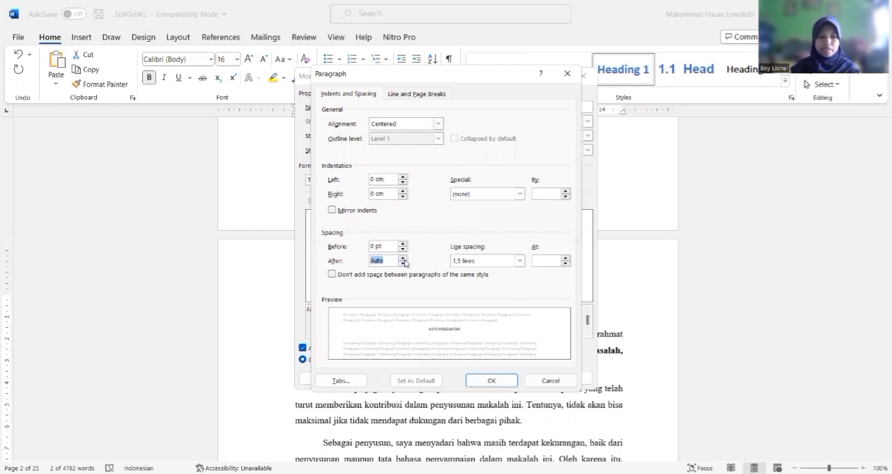
pyautogui.click(402, 263)
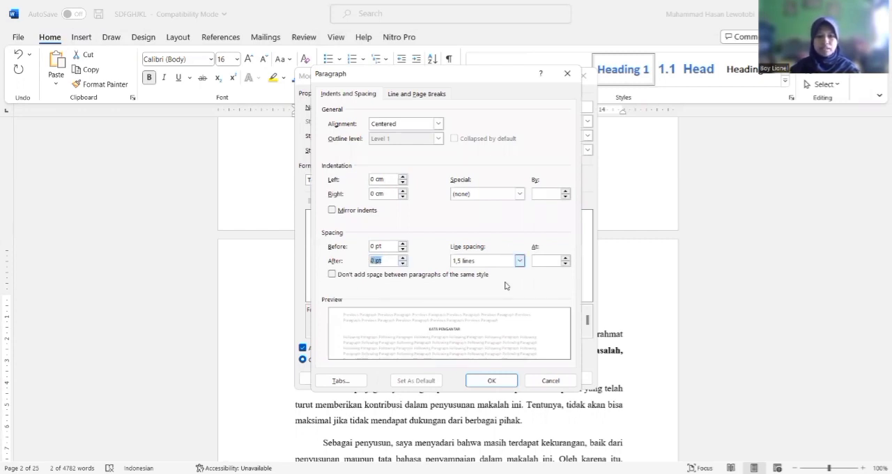
pyautogui.click(500, 385)
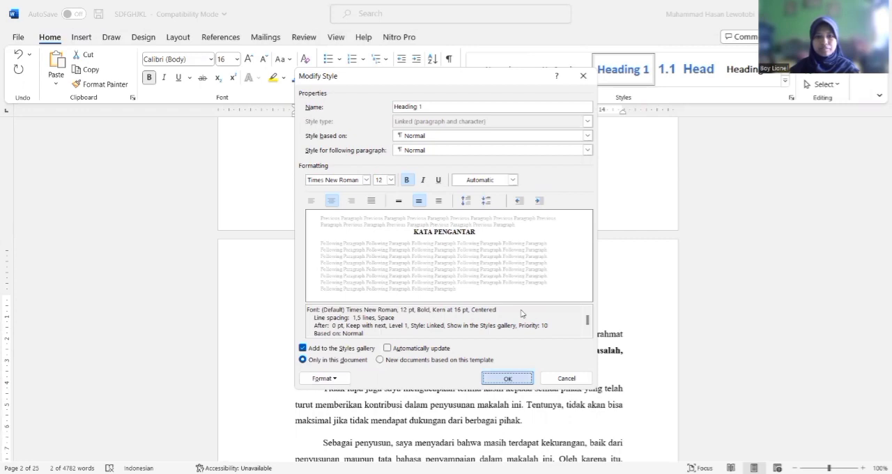
pyautogui.press('Return')
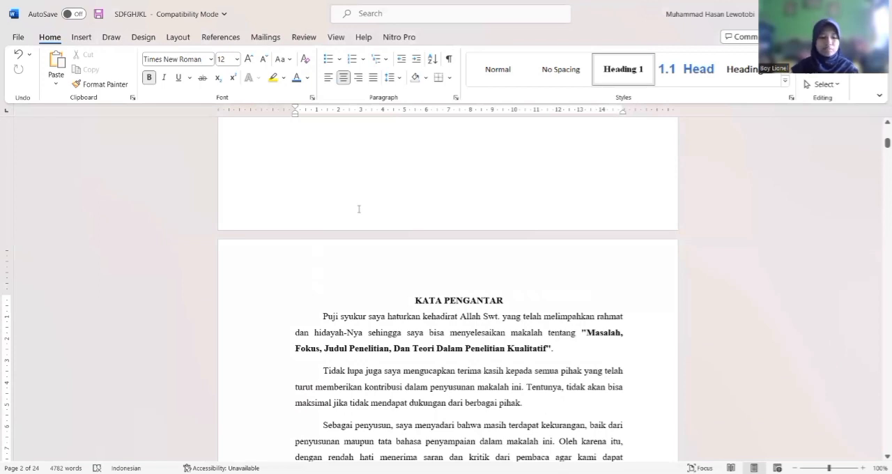
# Display the document's heading outline for navigation and return to the KATA PENGANTAR text
pyautogui.hotkey('ctrl', 'f')
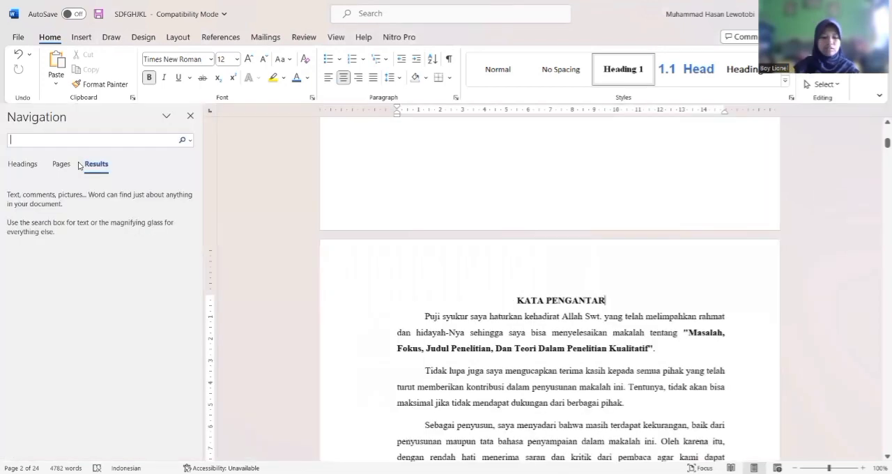
pyautogui.click(19, 165)
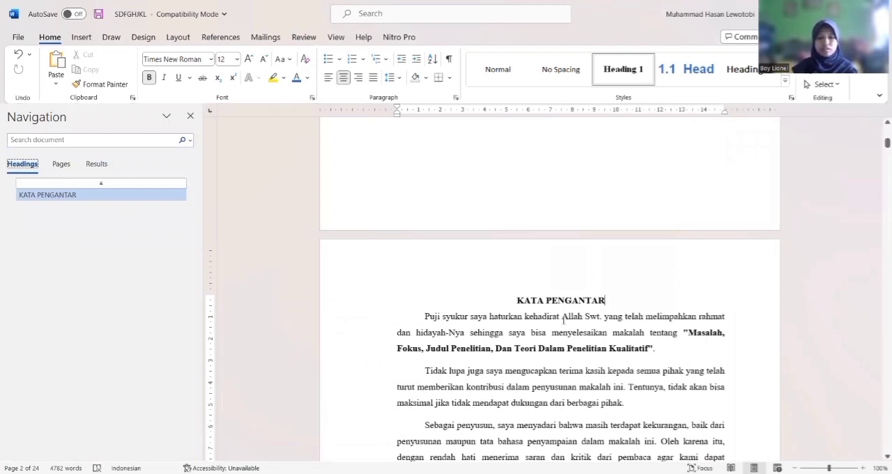
pyautogui.click(586, 317)
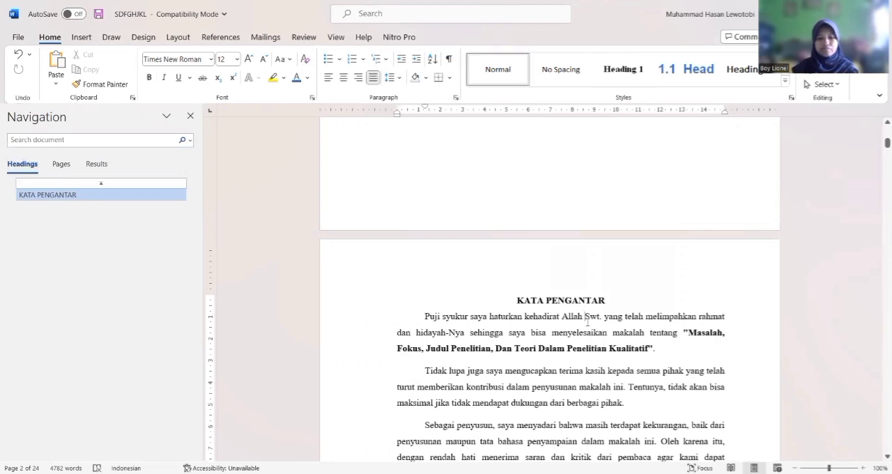
# Apply the Heading 1 style to the DAFTAR ISI title
pyautogui.press('Down')
pyautogui.press('Down')
pyautogui.press('Down')
pyautogui.press('Down')
pyautogui.press('Down')
pyautogui.press('Down')
pyautogui.press('Down')
pyautogui.press('Down')
pyautogui.press('Down')
pyautogui.press('Down')
pyautogui.press('Down')
pyautogui.press('Down')
pyautogui.press('Down')
pyautogui.press('Down')
pyautogui.press('Down')
pyautogui.press('Down')
pyautogui.press('Down')
pyautogui.press('Down')
pyautogui.press('Down')
pyautogui.press('Down')
pyautogui.press('Down')
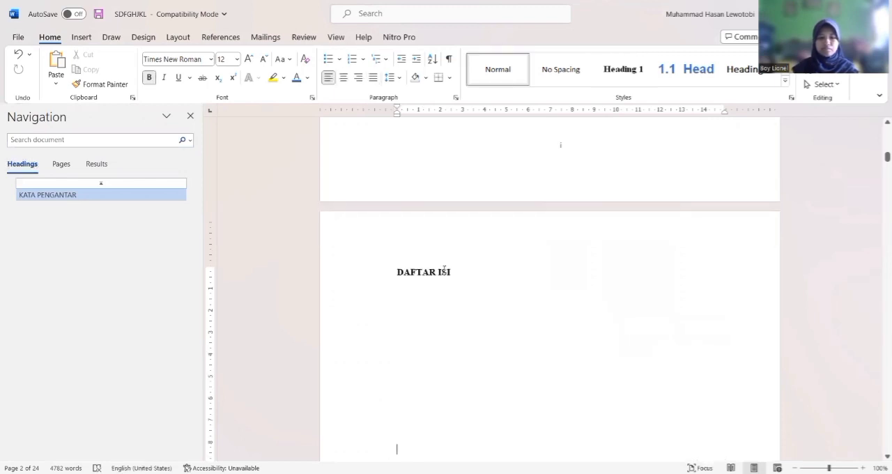
pyautogui.click(364, 267)
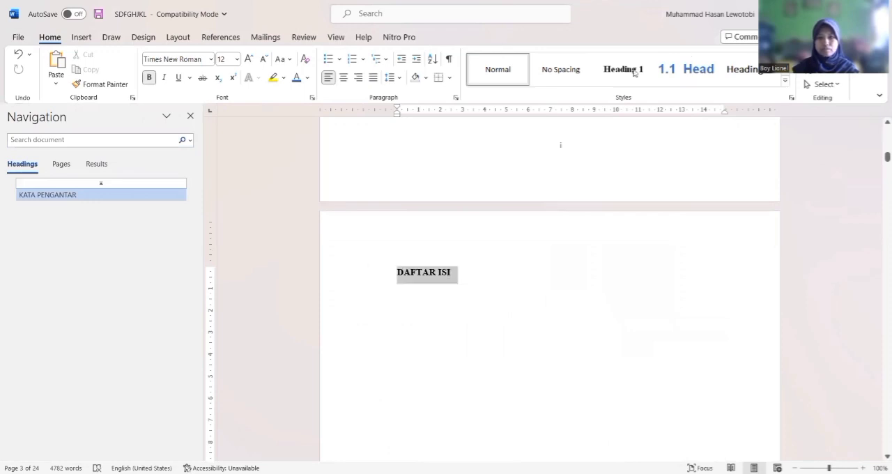
pyautogui.hotkey('ctrl', 'alt', '1')
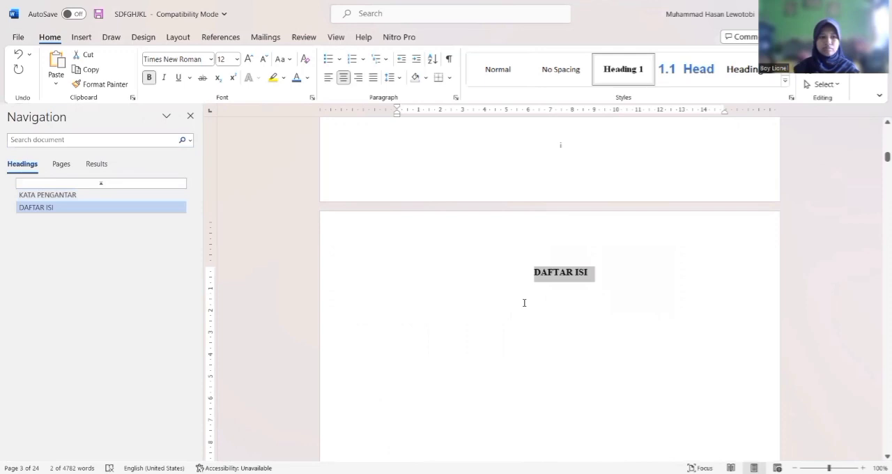
# Apply the Heading 1 style to the BAB I : PENDAHULUAN chapter title
pyautogui.press('Down')
pyautogui.press('Down')
pyautogui.press('Down')
pyautogui.press('Down')
pyautogui.press('Down')
pyautogui.press('Down')
pyautogui.press('Down')
pyautogui.press('Down')
pyautogui.press('Down')
pyautogui.press('Down')
pyautogui.press('Down')
pyautogui.press('Down')
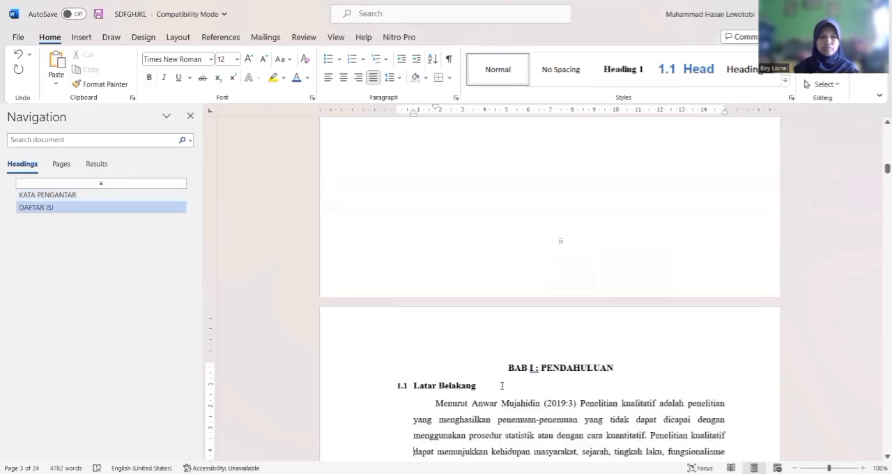
pyautogui.moveTo(509, 369); pyautogui.dragTo(625, 372)
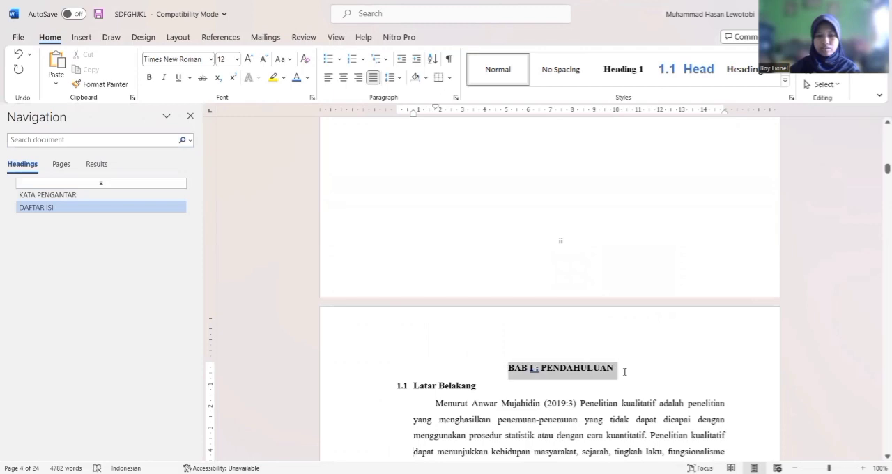
pyautogui.click(626, 78)
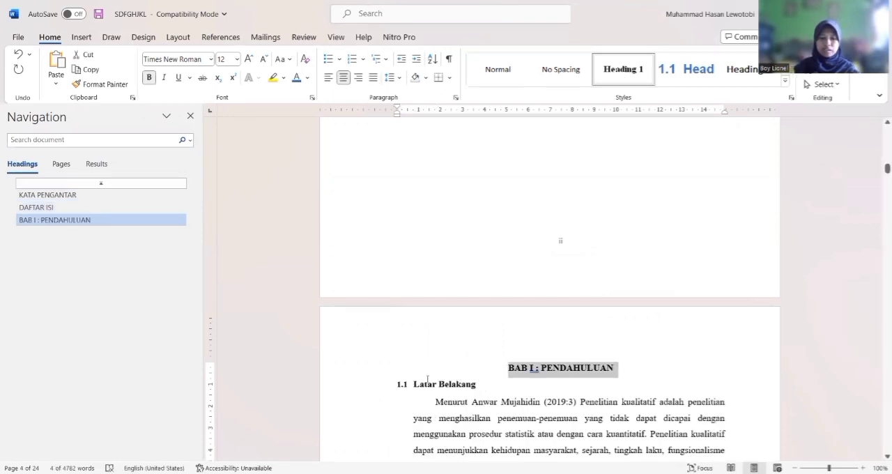
# Select only the 1.1 Latar Belakang subheading below the BAB I title
pyautogui.click(360, 380)
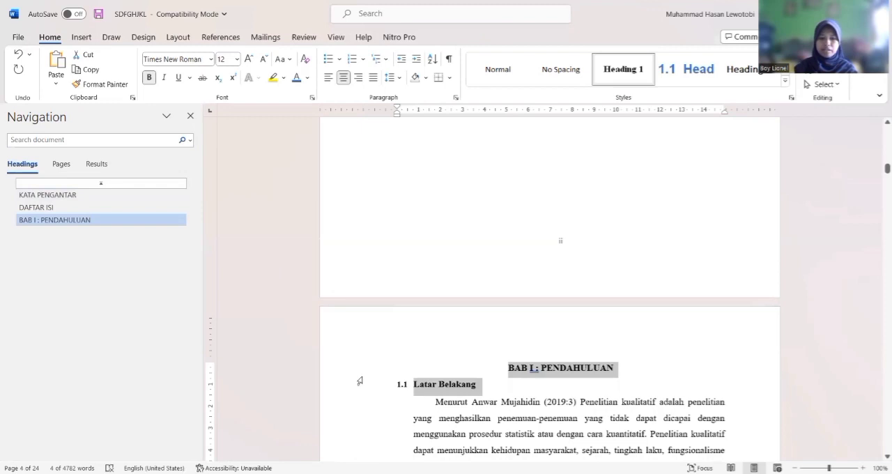
pyautogui.click(481, 386)
pyautogui.moveTo(480, 385); pyautogui.dragTo(395, 385)
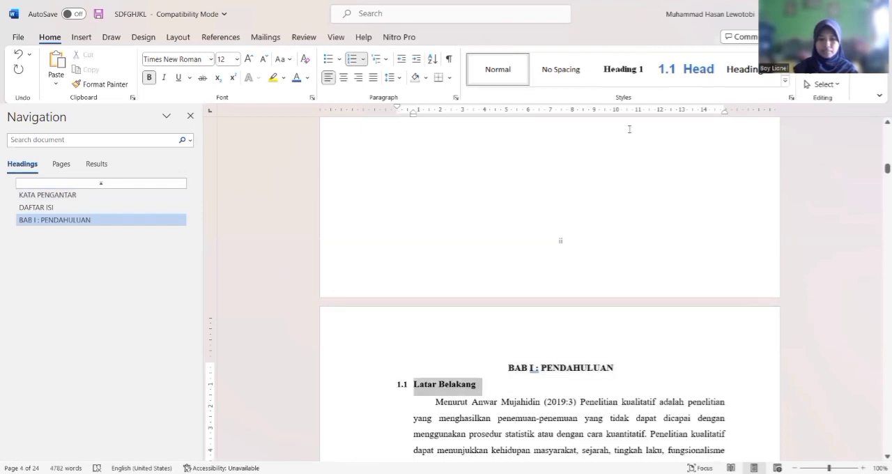
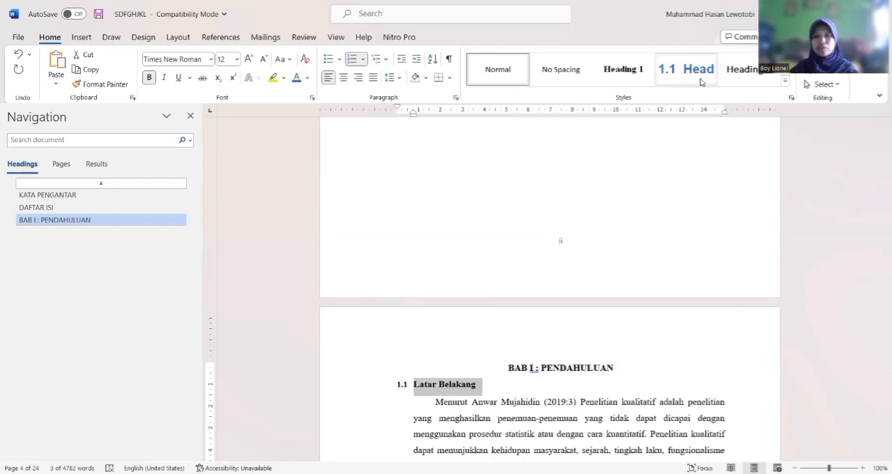
# Update the Heading 2 style to match the formatting of the selected 1.1 Latar Belakang subheading
pyautogui.rightClick(692, 83)
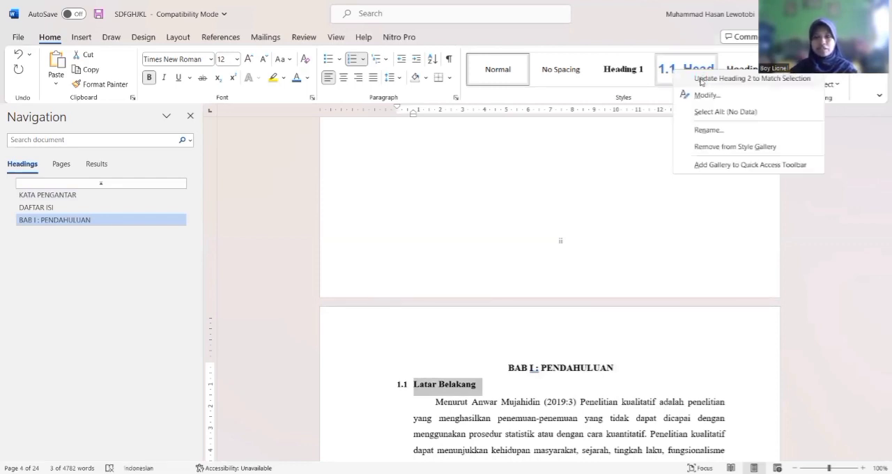
pyautogui.click(701, 78)
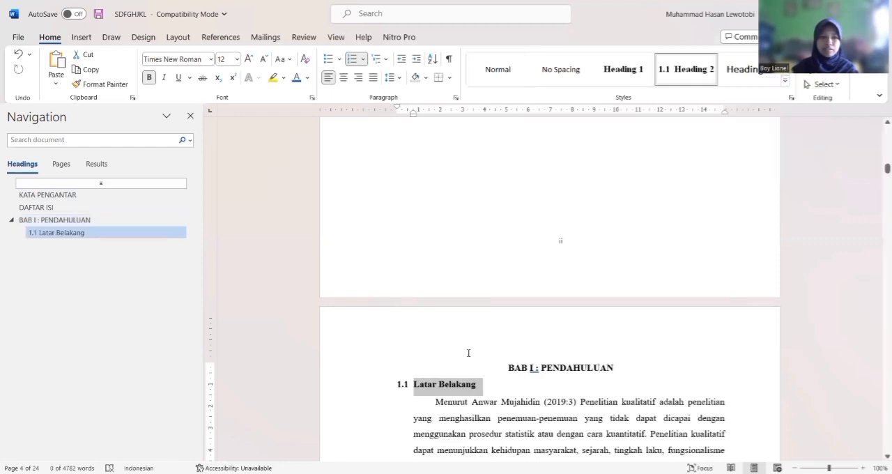
pyautogui.click(498, 418)
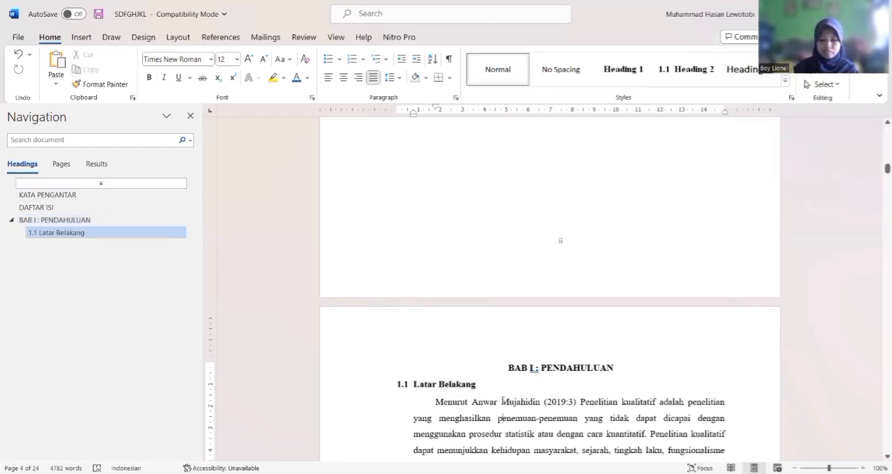
# Apply the Heading 2 style to the Rumusan Masalah subheading
pyautogui.scroll(-5, 502, 400)
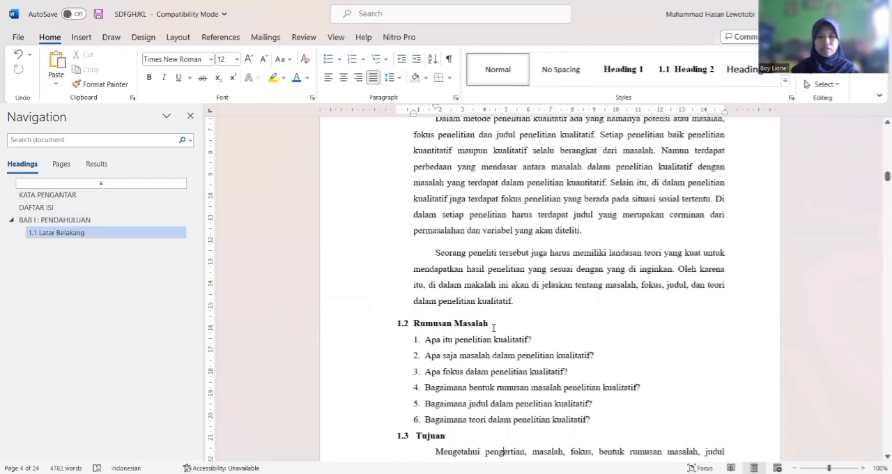
pyautogui.moveTo(494, 328); pyautogui.dragTo(350, 323)
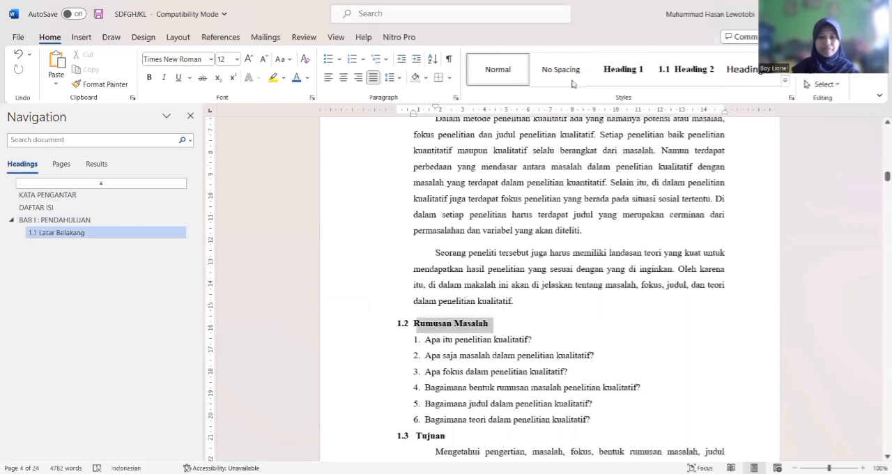
pyautogui.click(666, 72)
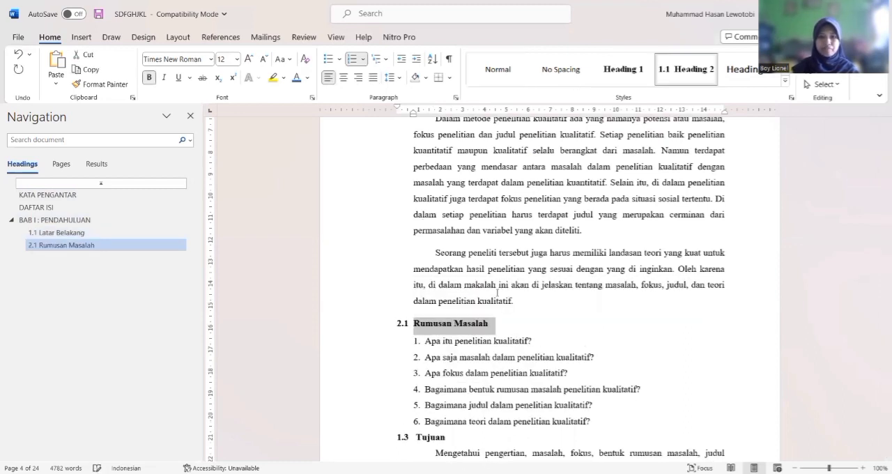
# Replace the automatic number of the Rumusan Masalah subheading with 1.2 and adjust its indent to line up with the other subheadings
pyautogui.click(414, 324)
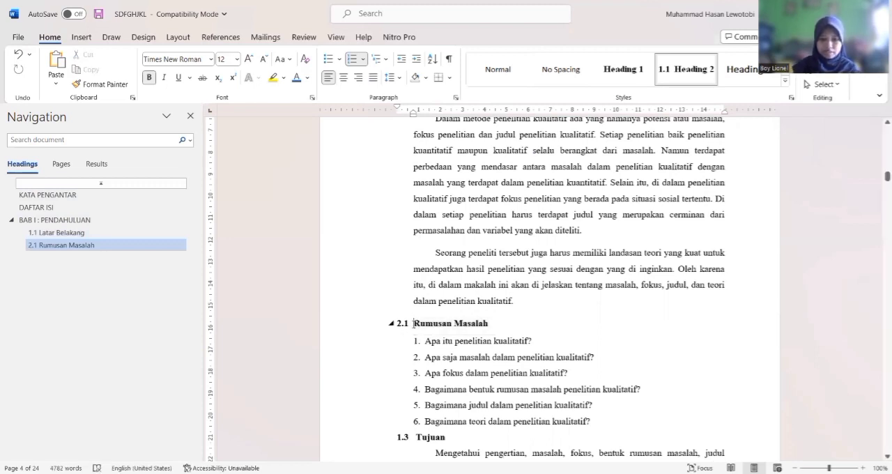
pyautogui.press('BackSpace')
pyautogui.press('BackSpace')
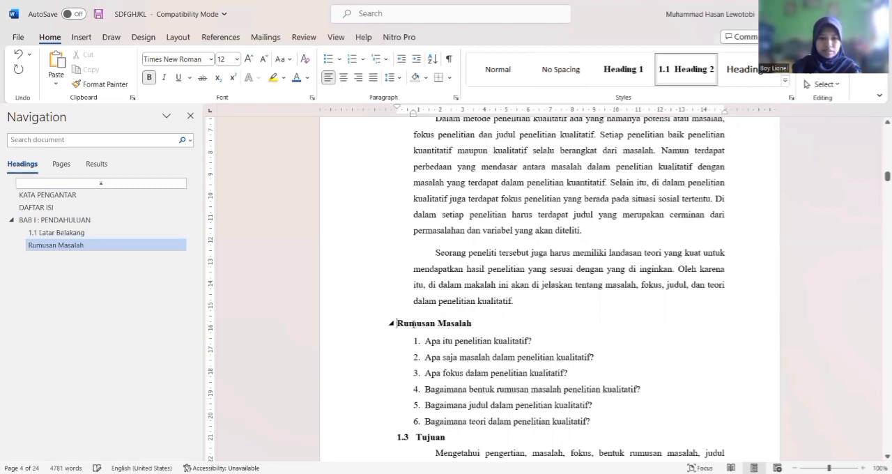
pyautogui.write('1.2')
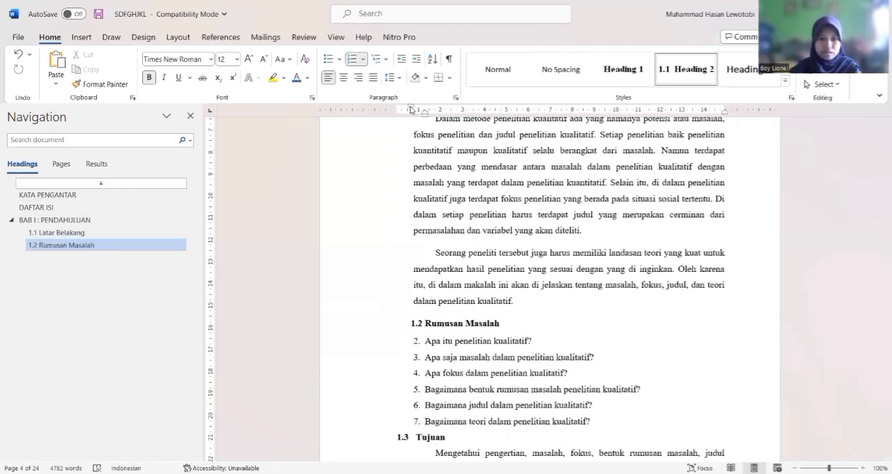
pyautogui.moveTo(405, 109); pyautogui.dragTo(422, 111)
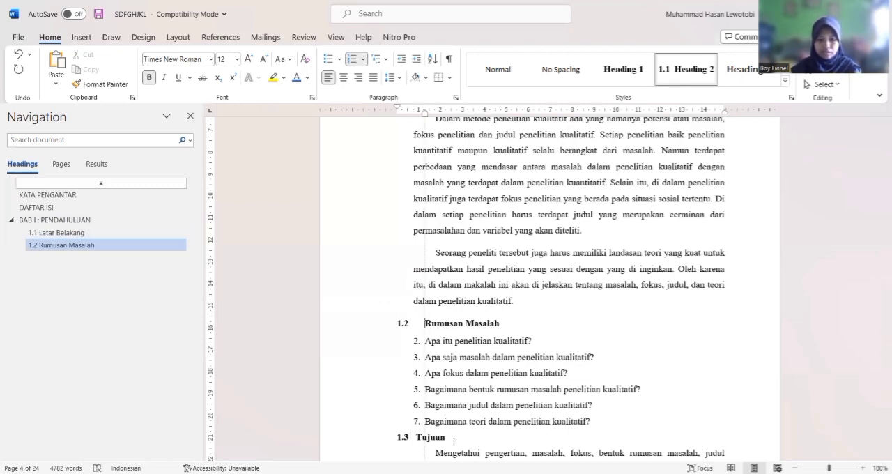
# Apply the Heading 2 style to the Tujuan subheading
pyautogui.click(380, 437)
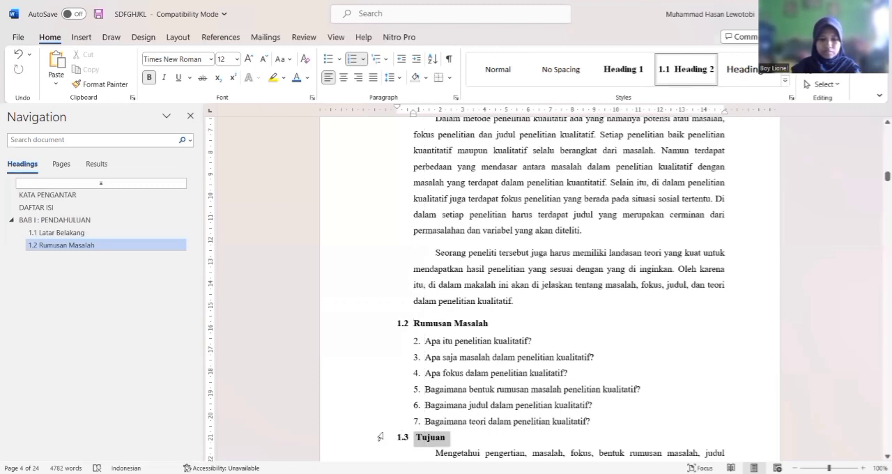
pyautogui.click(668, 73)
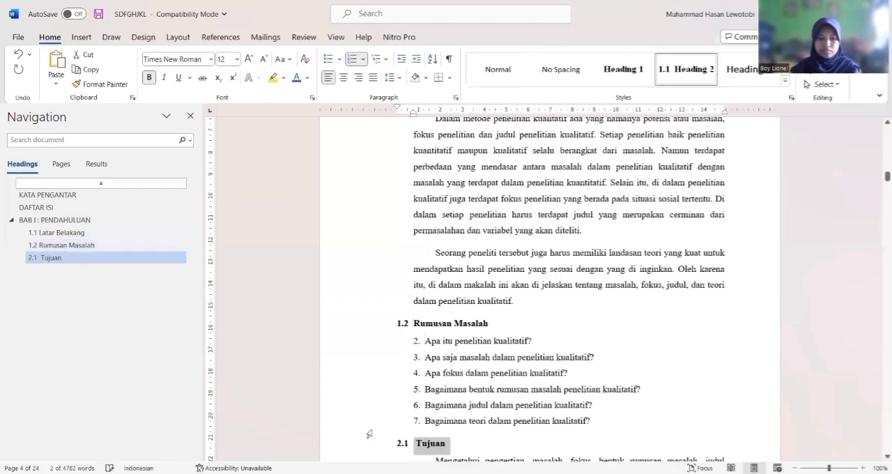
pyautogui.click(456, 444)
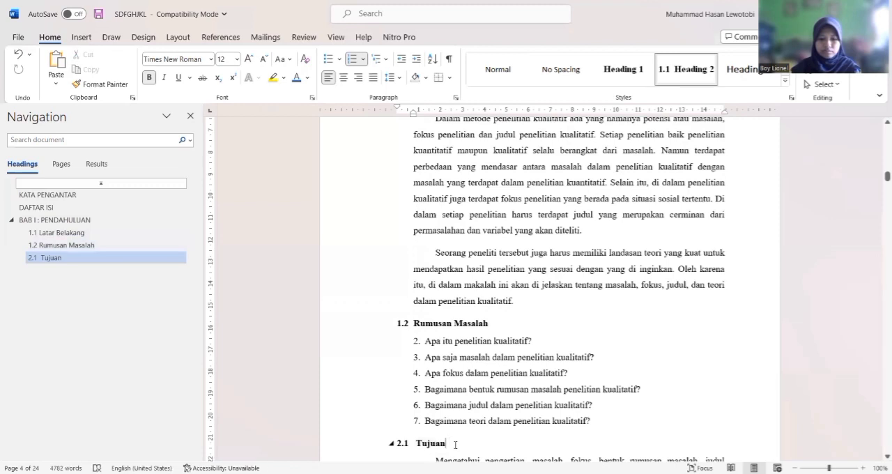
pyautogui.press('Down')
pyautogui.press('Down')
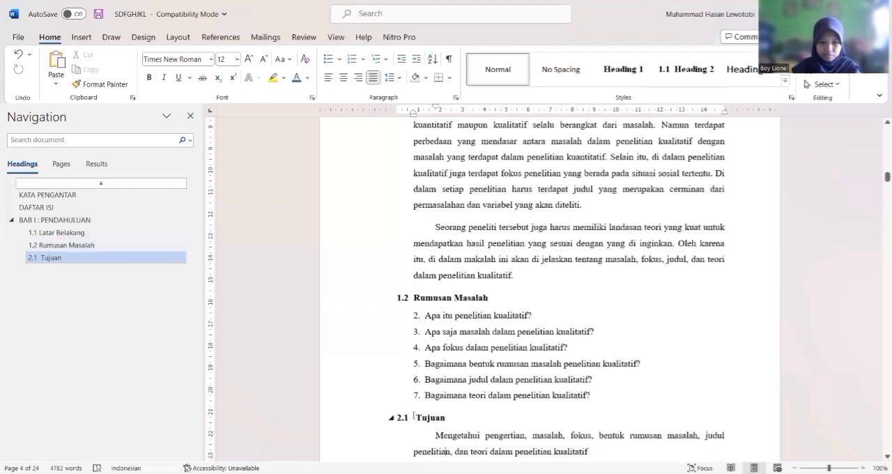
# Replace the automatic number of the Tujuan subheading with 1.3
pyautogui.click(417, 418)
pyautogui.press('BackSpace')
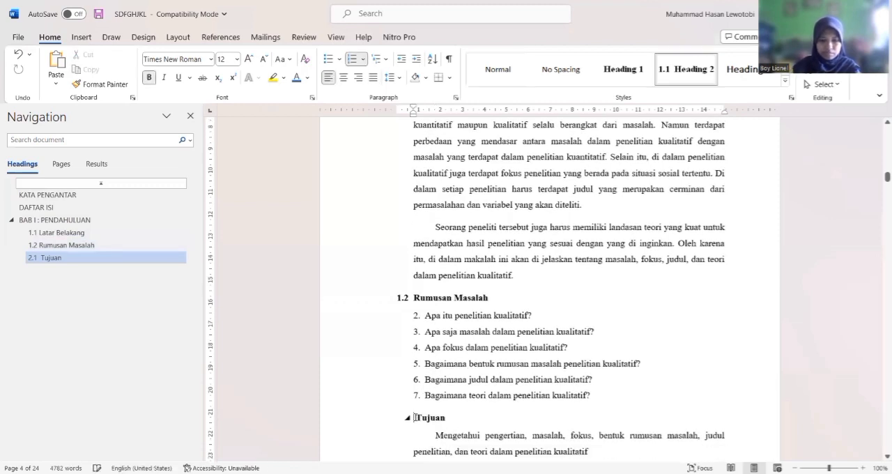
pyautogui.press('BackSpace')
pyautogui.write('1')
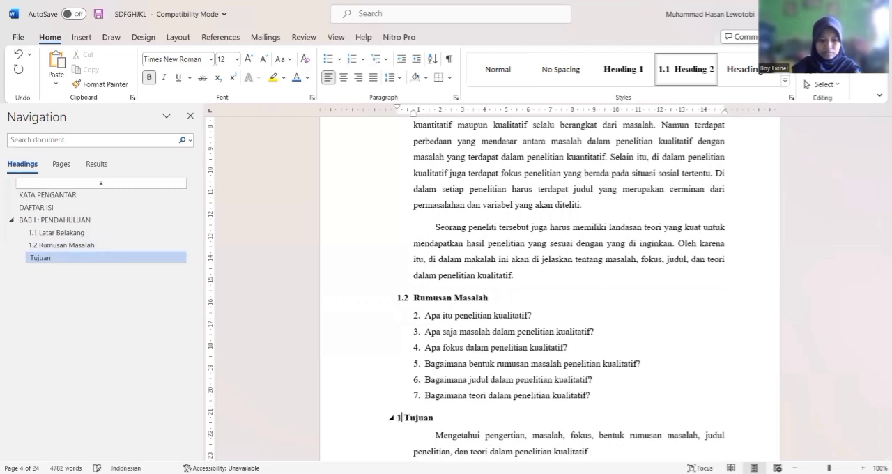
pyautogui.write('.3')
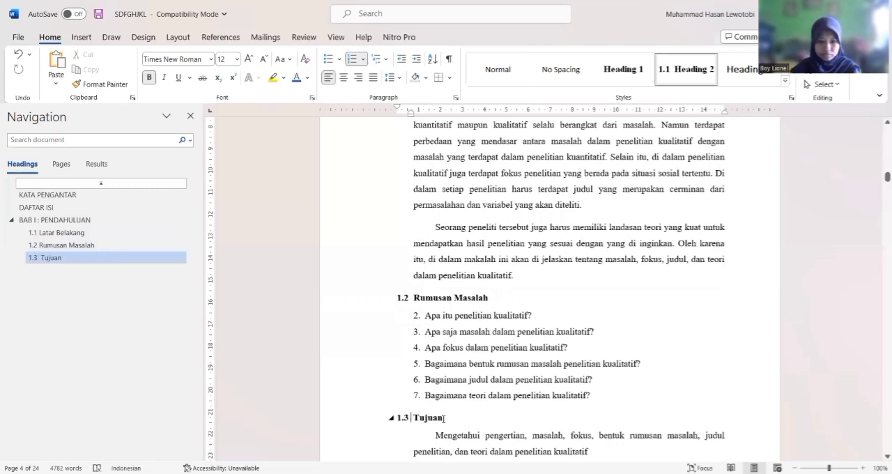
pyautogui.click(405, 418)
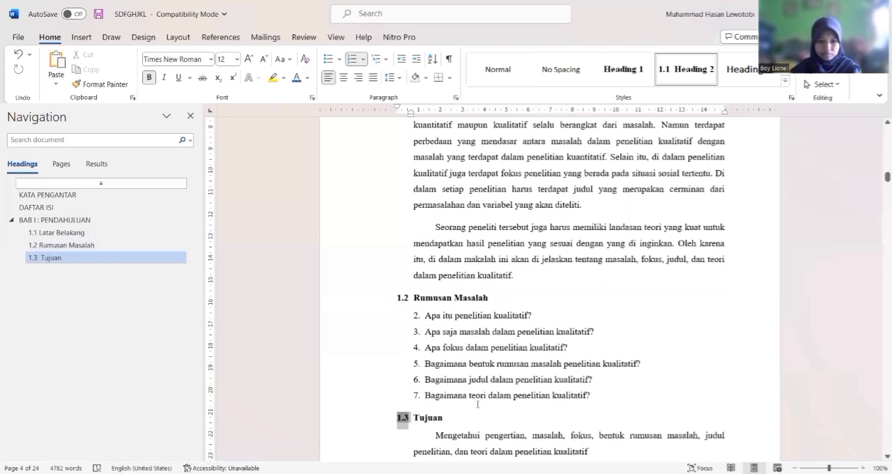
pyautogui.click(477, 404)
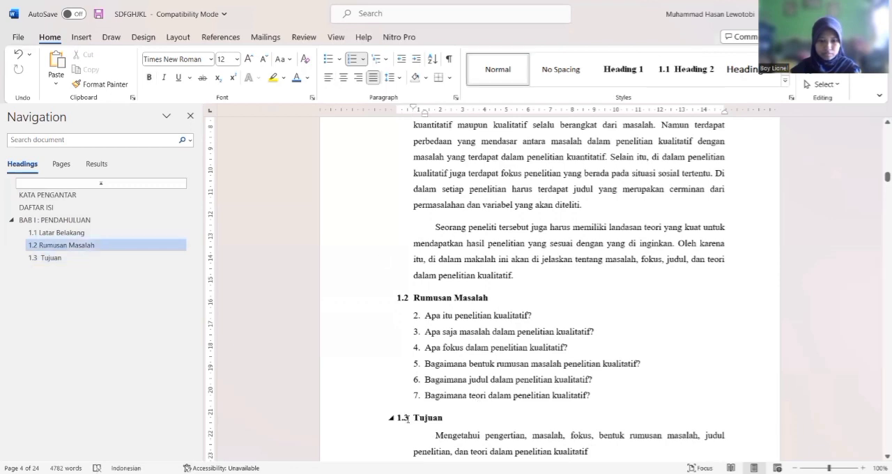
pyautogui.press('Down')
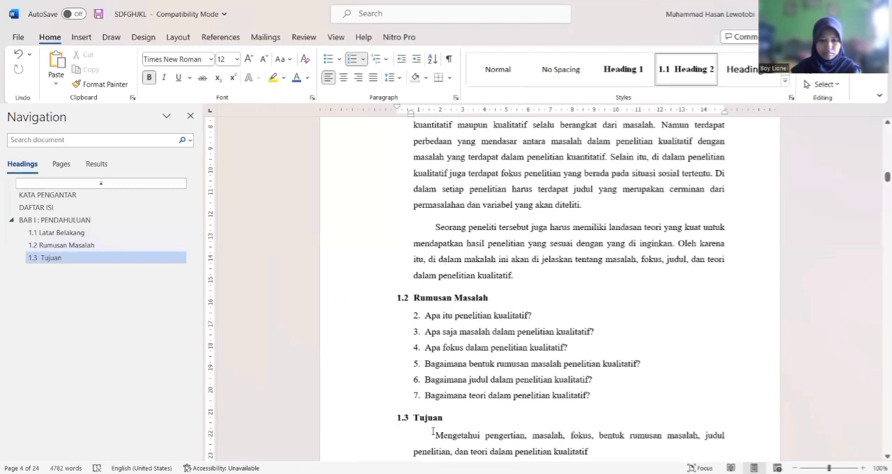
pyautogui.press('Down')
pyautogui.press('Down')
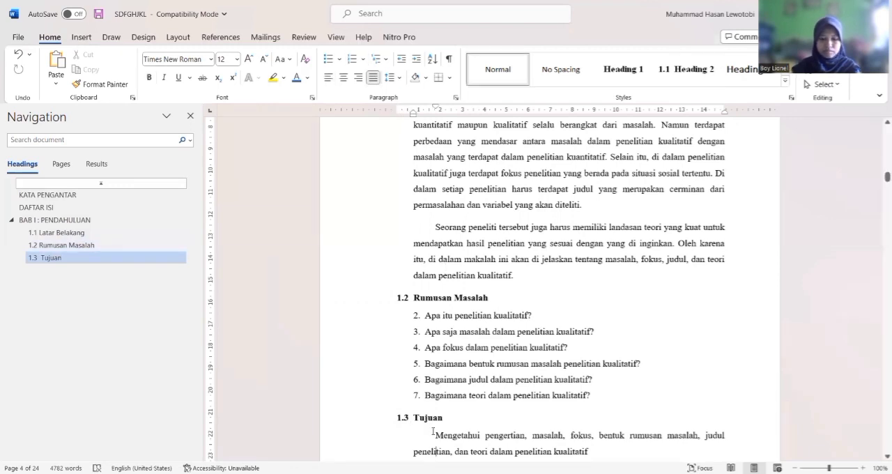
# Join the two-line chapter title of BAB II into the single line BAB II : PEMBAHASAN
pyautogui.scroll(-5, 433, 431)
pyautogui.scroll(-2, 513, 302)
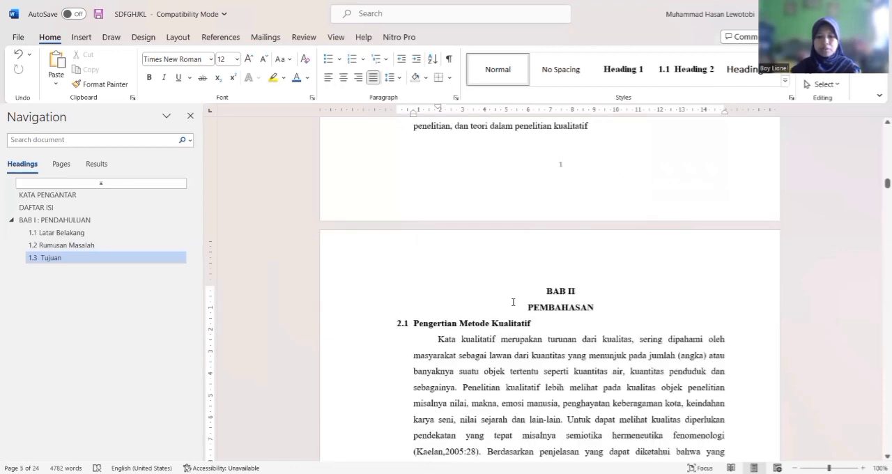
pyautogui.click(528, 308)
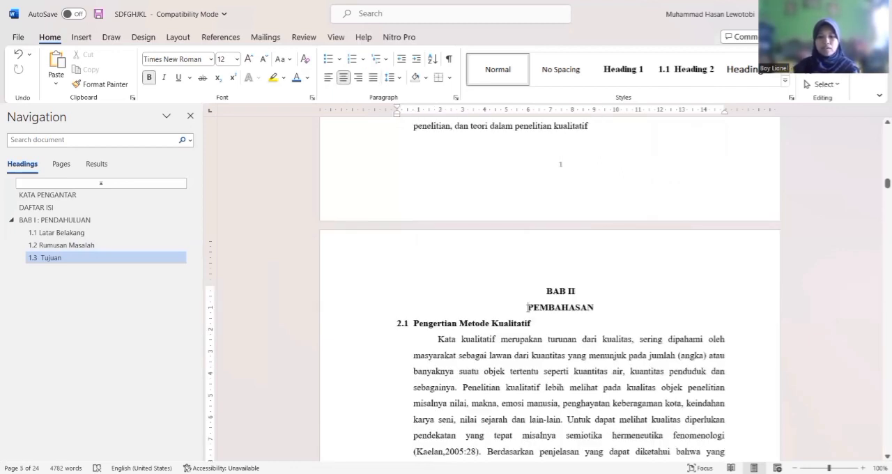
pyautogui.press('BackSpace')
pyautogui.press('BackSpace')
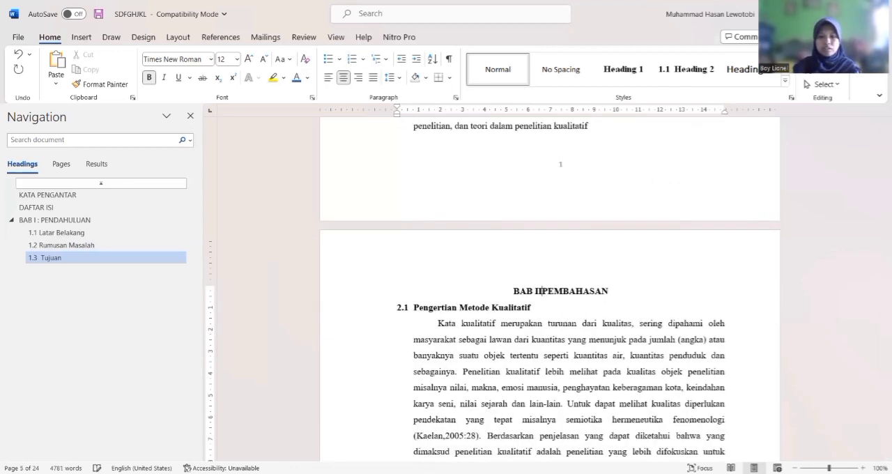
pyautogui.write('"')
pyautogui.press('BackSpace')
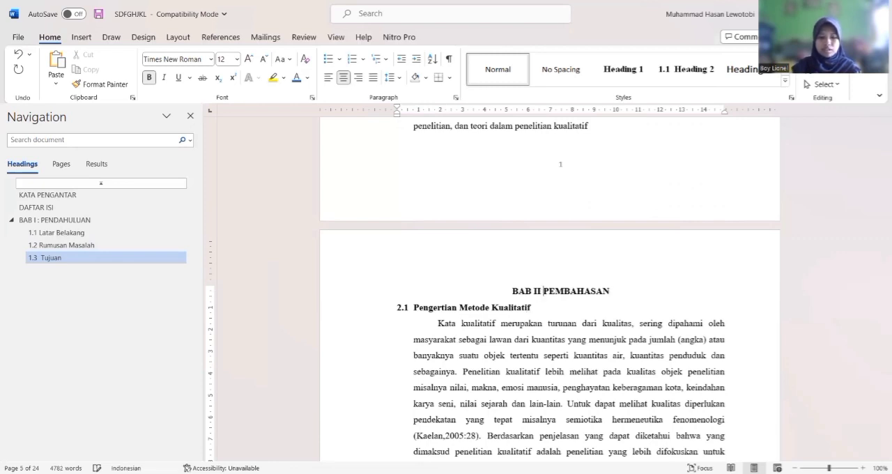
pyautogui.write(':')
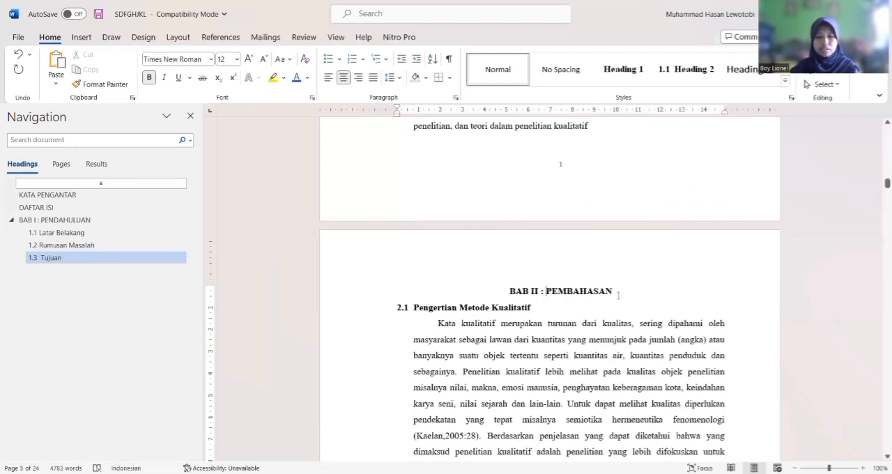
# Apply the Heading 1 style to the BAB II : PEMBAHASAN chapter title
pyautogui.hotkey('shift', 'End')
pyautogui.tripleClick(486, 289)
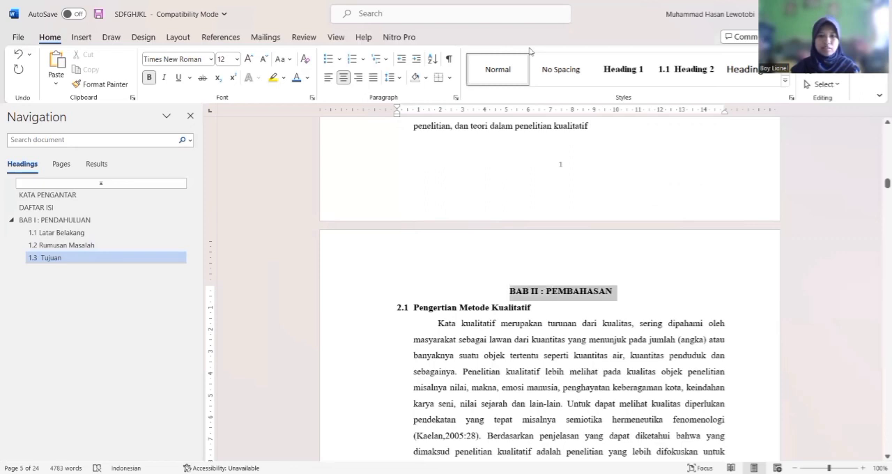
pyautogui.click(609, 69)
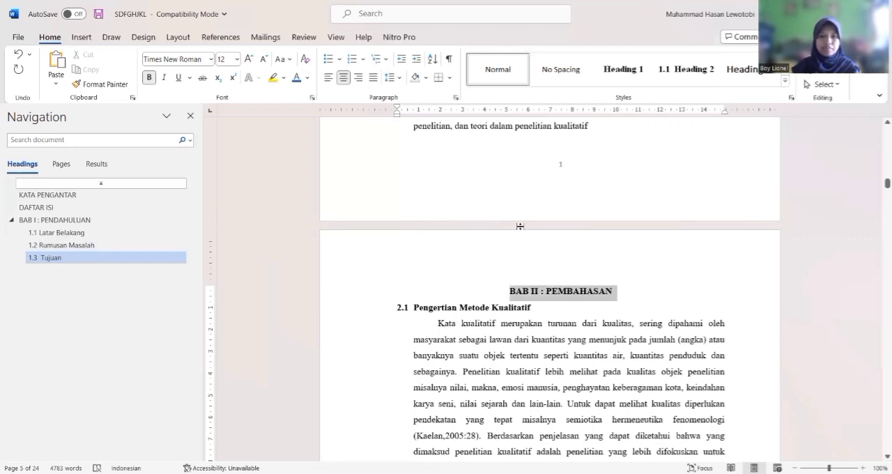
# Apply the Heading 2 style to the 2.1 Pengertian Metode Kualitatif subheading
pyautogui.click(546, 314)
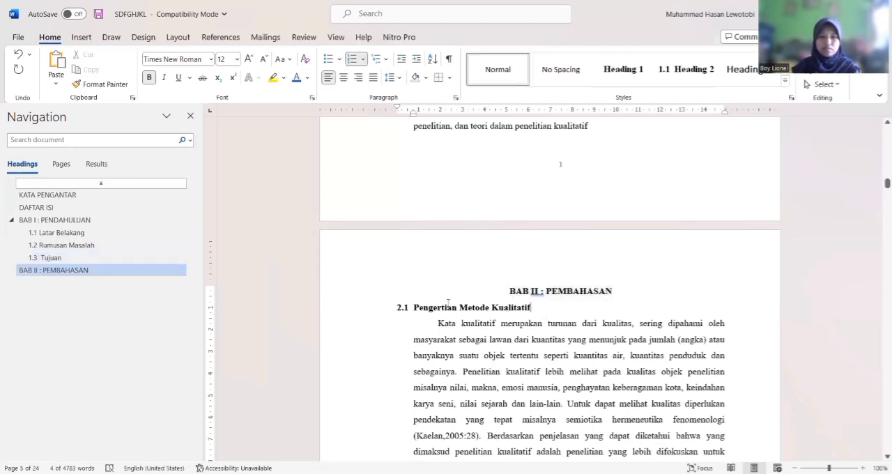
pyautogui.hotkey('ctrl', 'shift', 'Left')
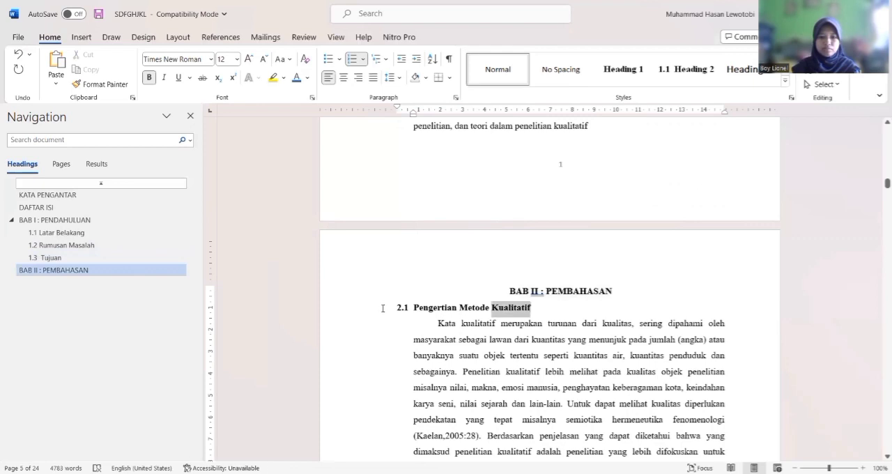
pyautogui.click(687, 68)
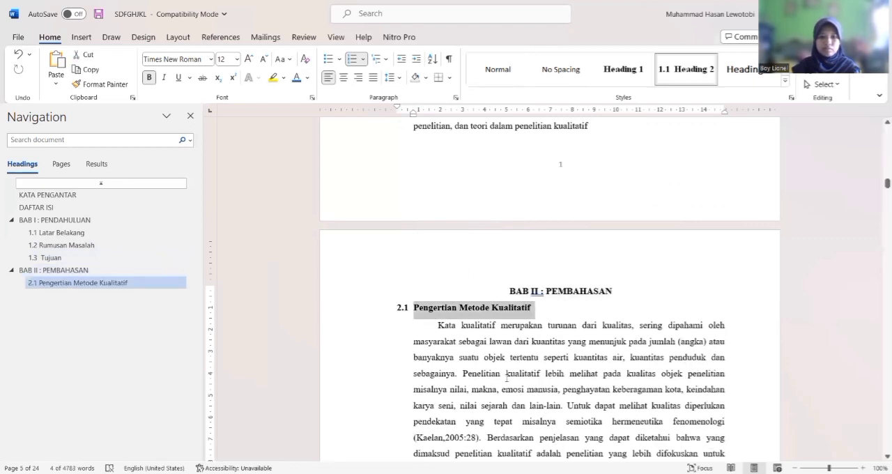
pyautogui.click(502, 381)
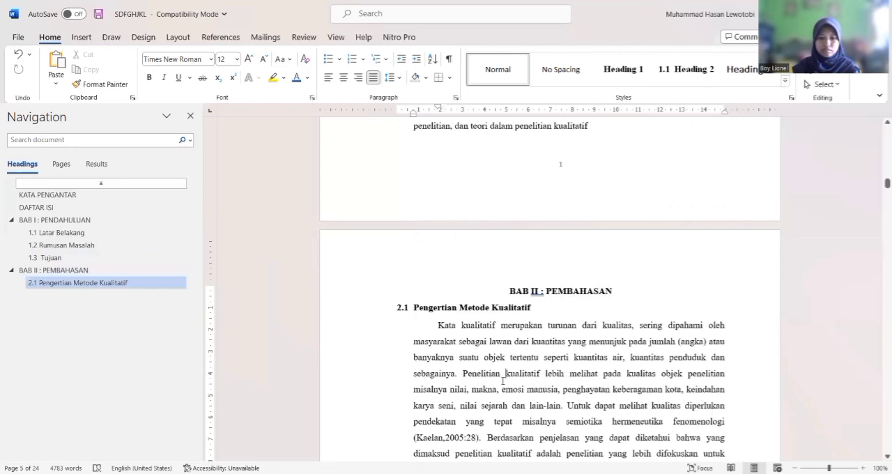
# Apply the Heading 2 style to the Masalah Dalam Penelitian Kualitatif subheading
pyautogui.scroll(-15, 503, 381)
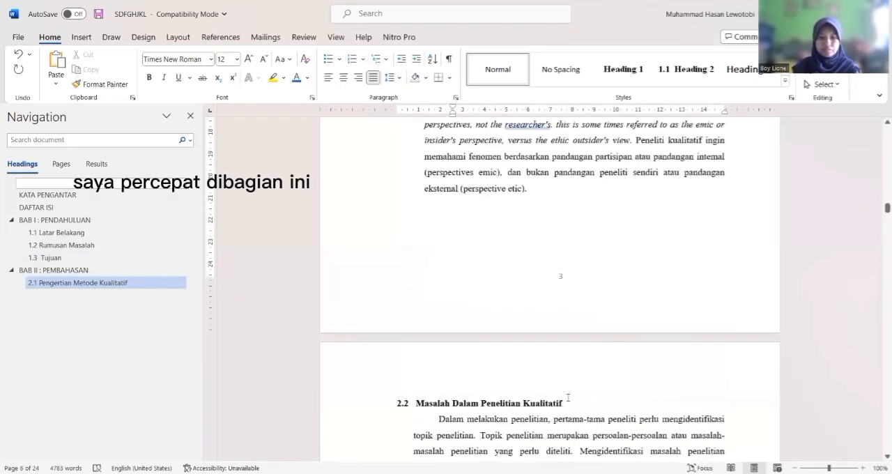
pyautogui.click(369, 403)
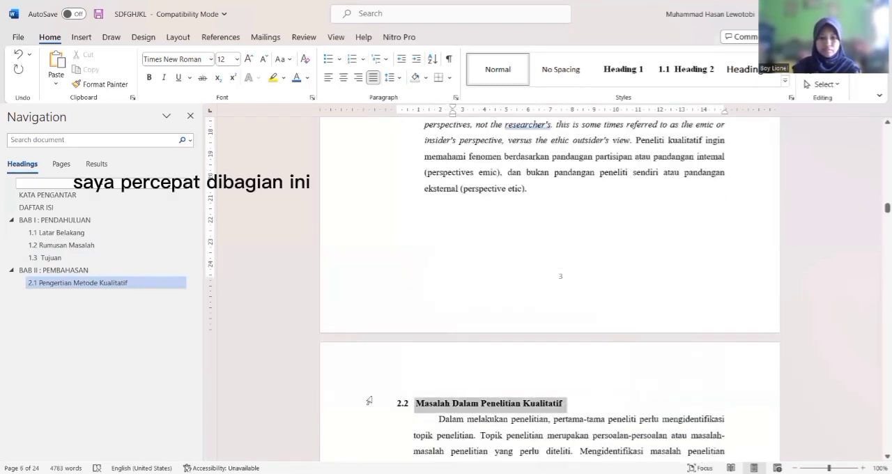
pyautogui.click(680, 78)
# Replace the automatic number of the Masalah Dalam Penelitian Kualitatif subheading with 2.2
pyautogui.click(414, 404)
pyautogui.press('BackSpace')
pyautogui.press('BackSpace')
pyautogui.write('2.2')
pyautogui.press('BackSpace')
pyautogui.press('BackSpace')
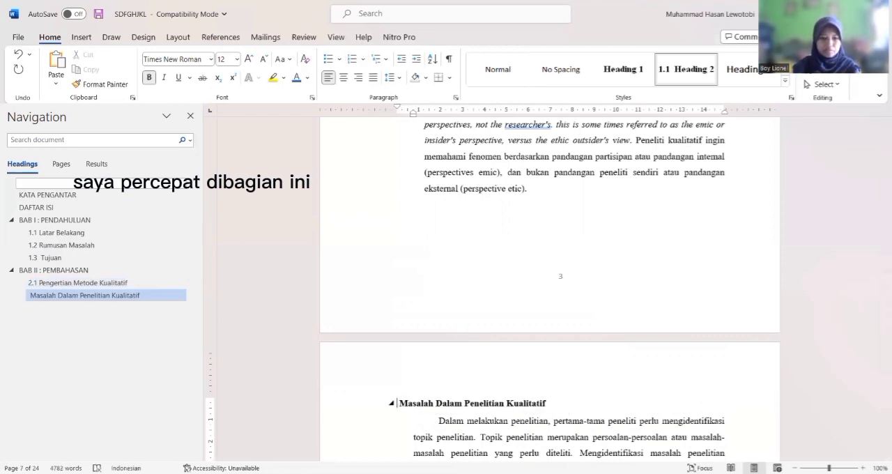
pyautogui.write('2.2')
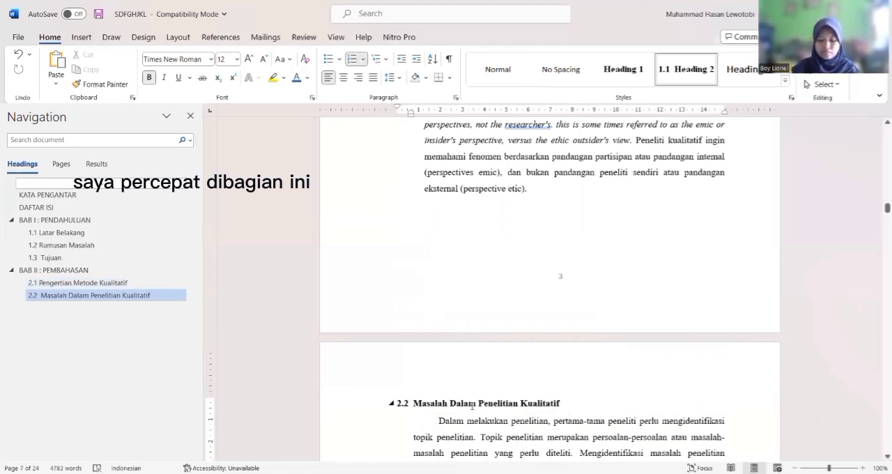
# Remove the blank line above the Fokus Penelitian subheading and apply the Heading 2 style to it
pyautogui.scroll(-1, 472, 407)
pyautogui.click(472, 407)
pyautogui.scroll(-3, 472, 407)
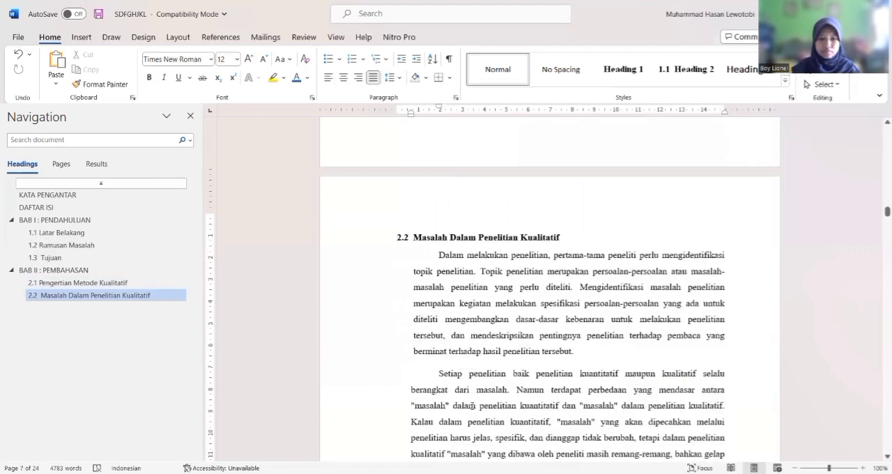
pyautogui.scroll(-20, 472, 407)
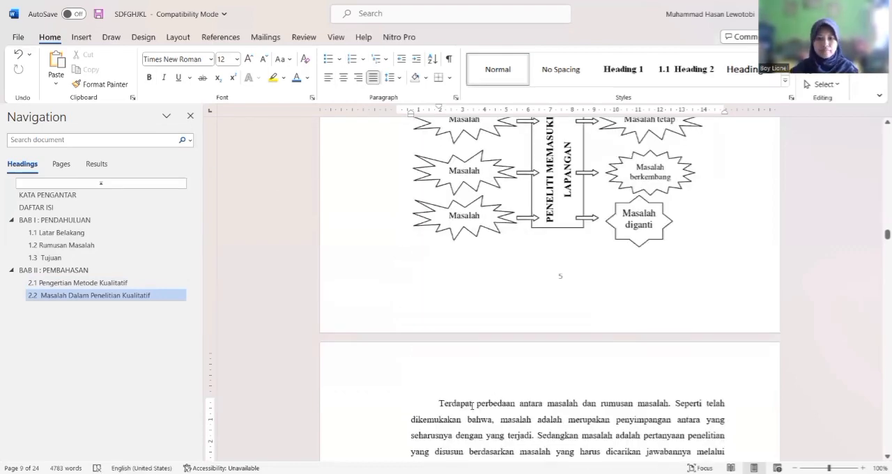
pyautogui.scroll(-1, 472, 406)
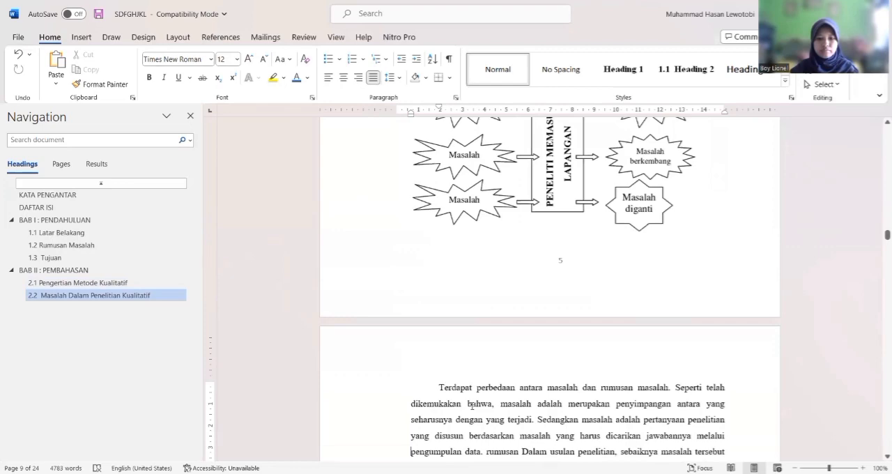
pyautogui.scroll(-17, 472, 405)
pyautogui.click(407, 330)
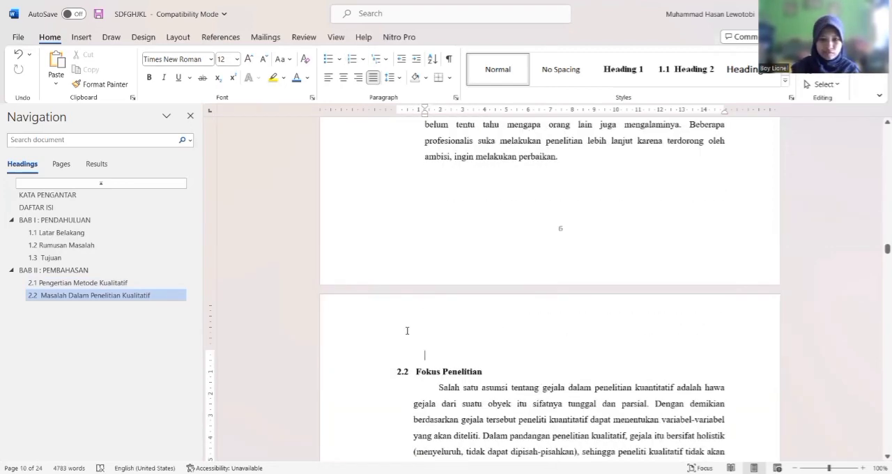
pyautogui.press('BackSpace')
pyautogui.click(379, 354)
pyautogui.click(689, 70)
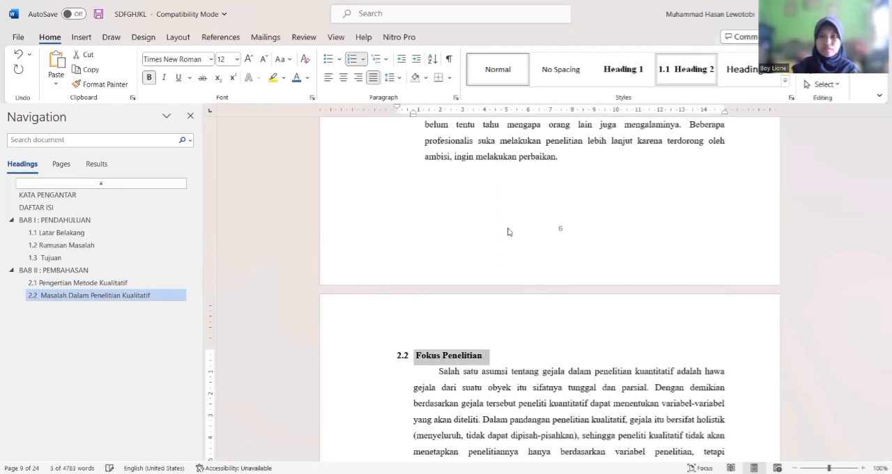
# Replace the automatic number of the Fokus Penelitian subheading with 2.3
pyautogui.click(412, 361)
pyautogui.press('BackSpace')
pyautogui.write('2.3')
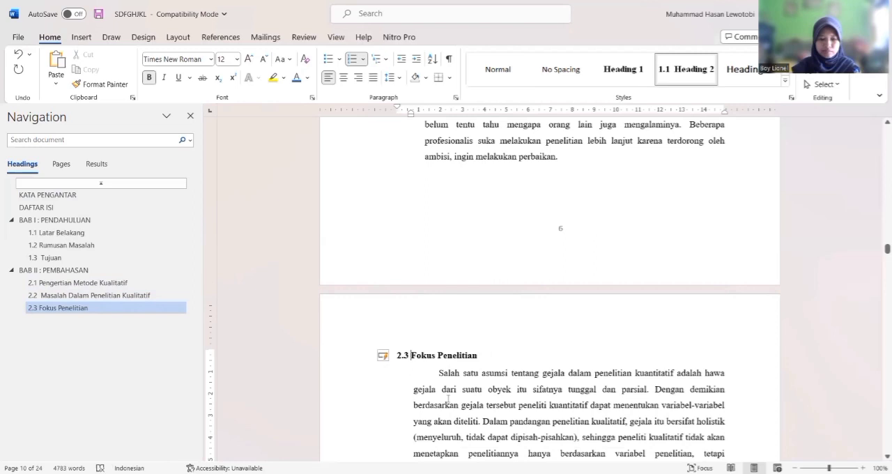
# Remove the blank line above the Bentuk Rumusan Masalah subheading and apply the Heading 2 style to it
pyautogui.press('pagedown')
pyautogui.press('pagedown')
pyautogui.press('pagedown')
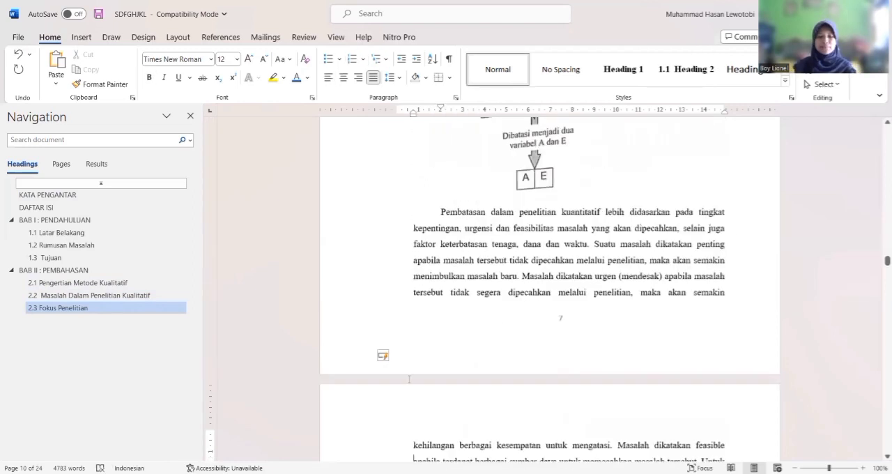
pyautogui.click(405, 369)
pyautogui.press('BackSpace')
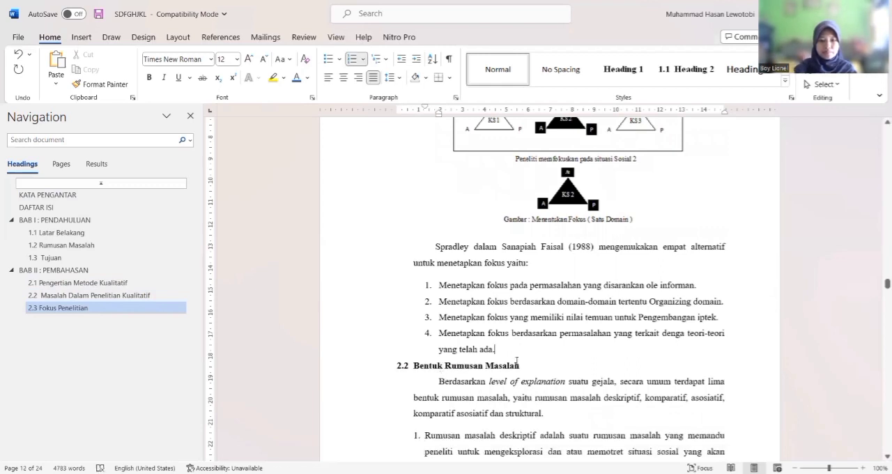
pyautogui.click(362, 371)
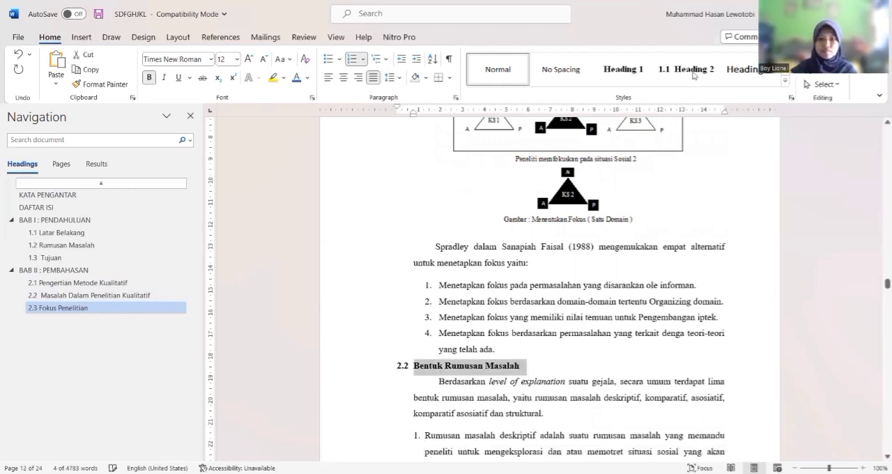
pyautogui.click(693, 75)
# Replace the automatic number of the Bentuk Rumusan Masalah subheading with 2.4
pyautogui.press('Home')
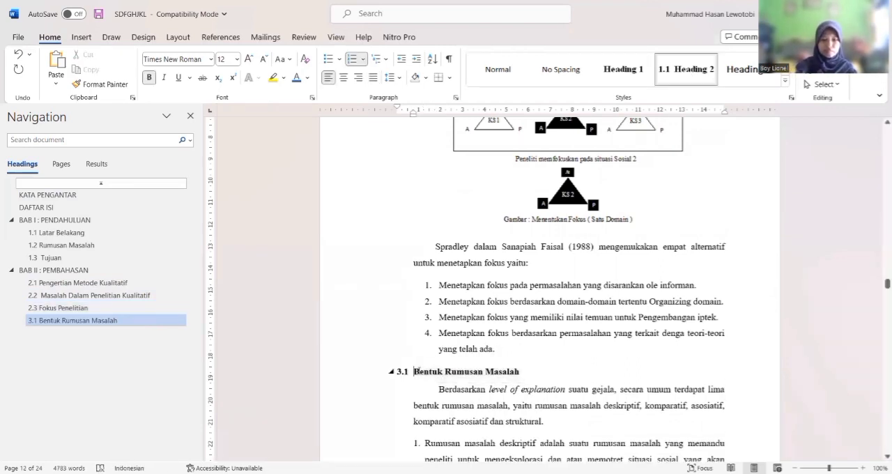
pyautogui.press('BackSpace')
pyautogui.write('2.4')
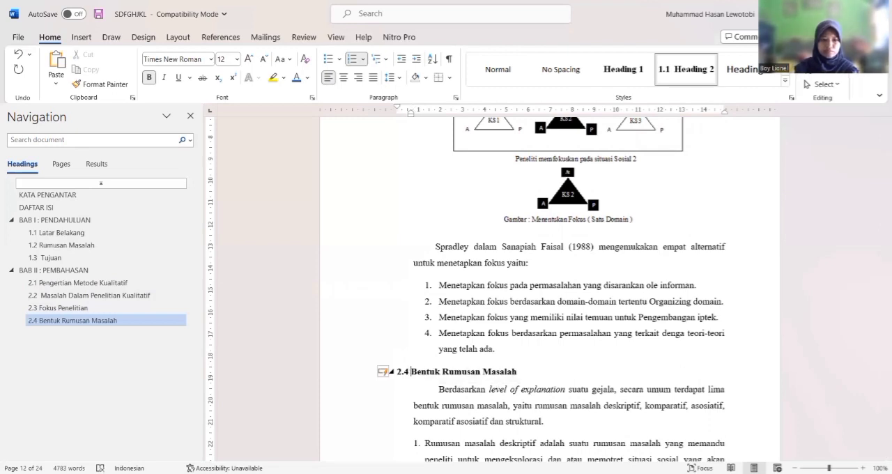
pyautogui.click(437, 389)
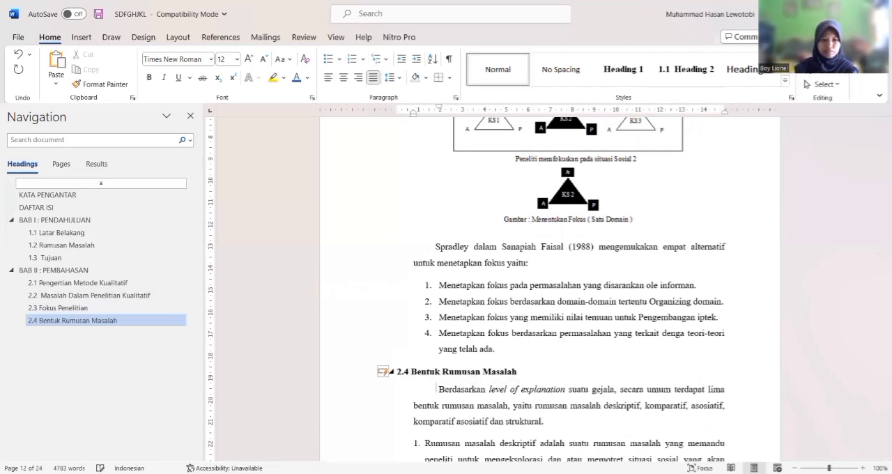
# Remove the blank line above the Judul Penelitian Kualitatif subheading and apply the Heading 2 style to it
pyautogui.press('pagedown')
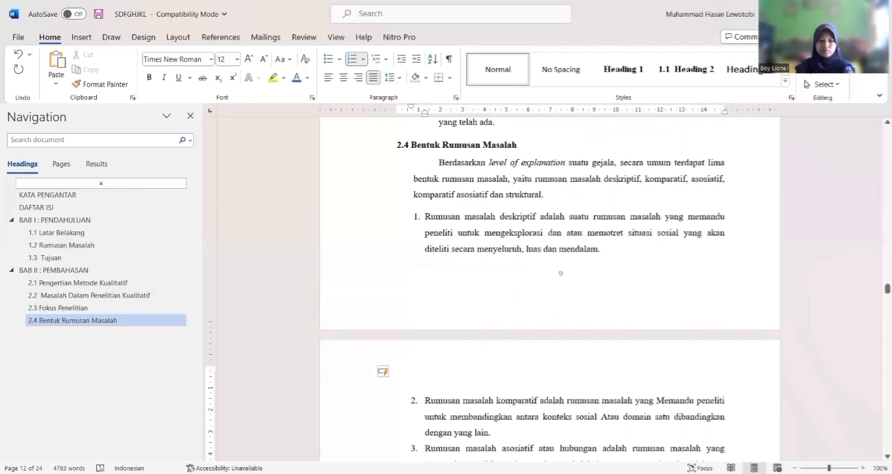
pyautogui.press('pagedown')
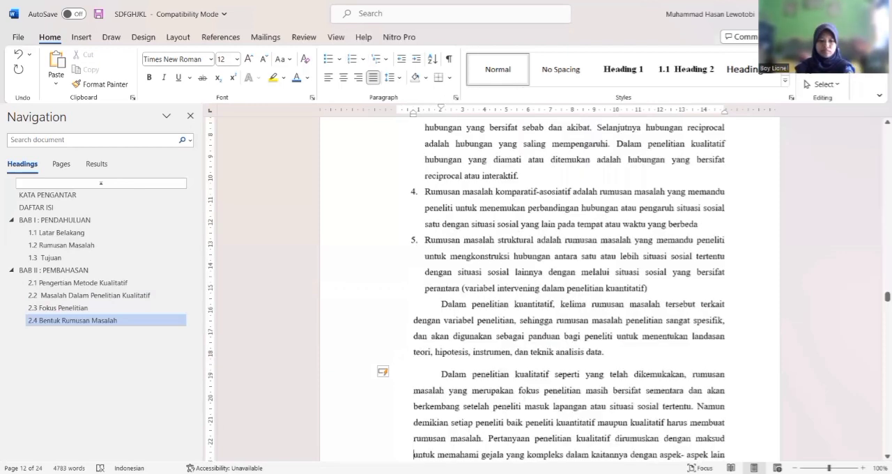
pyautogui.press('pagedown')
pyautogui.press('pagedown')
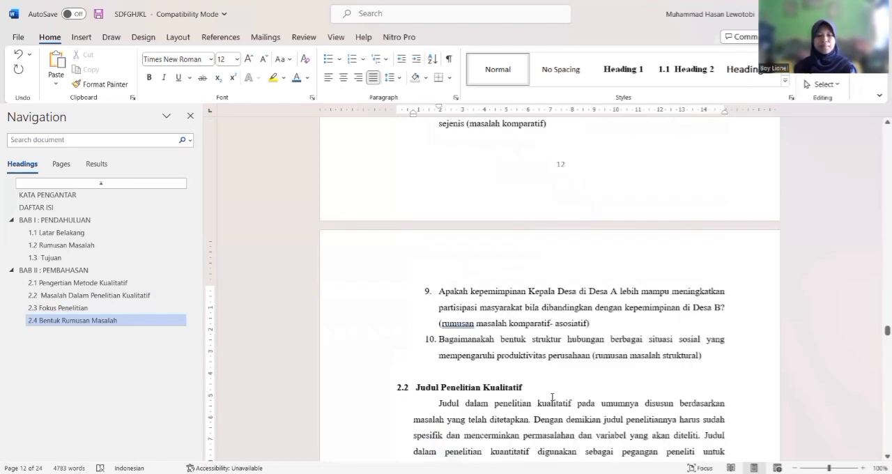
pyautogui.press('BackSpace')
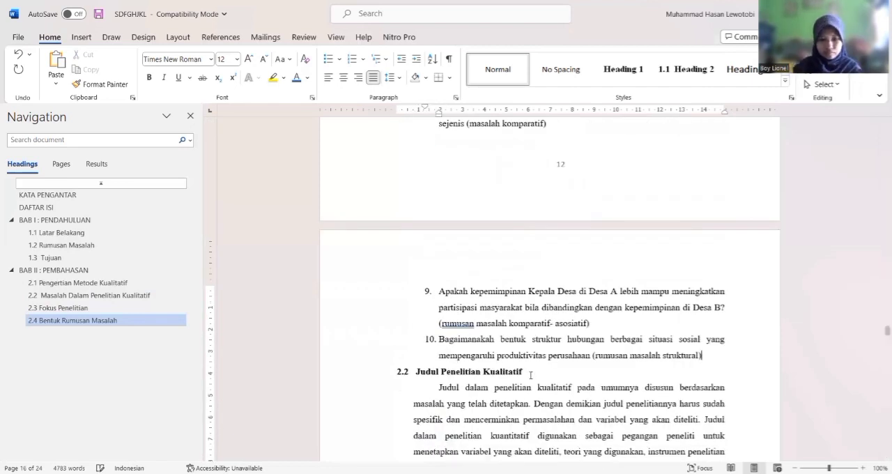
pyautogui.click(525, 374)
pyautogui.press('Down')
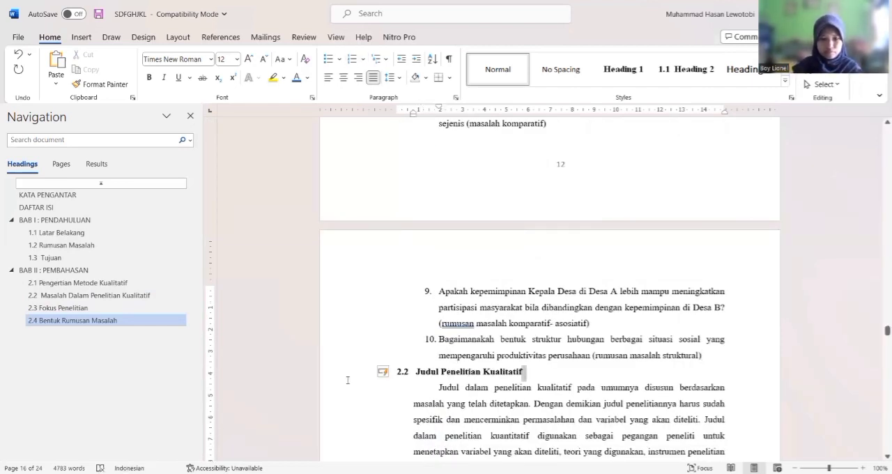
pyautogui.click(352, 378)
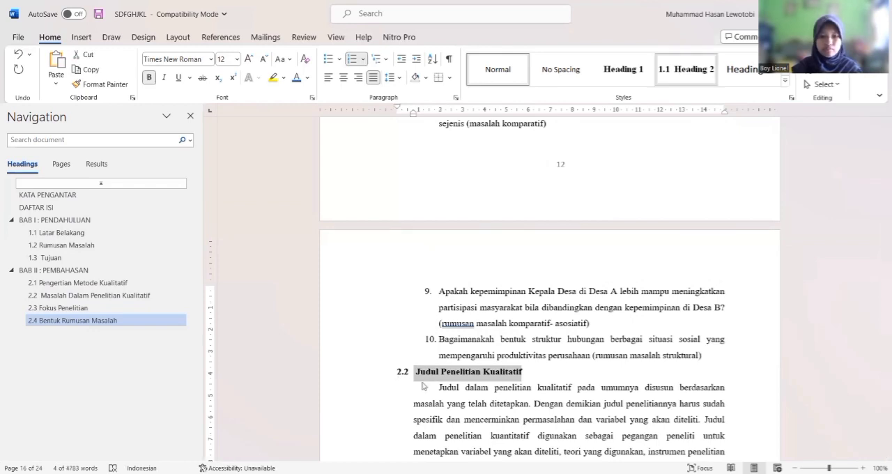
pyautogui.click(685, 70)
# Replace the automatic number of the Judul Penelitian Kualitatif subheading with 2.5
pyautogui.press('BackSpace')
pyautogui.press('BackSpace')
pyautogui.write('2.5')
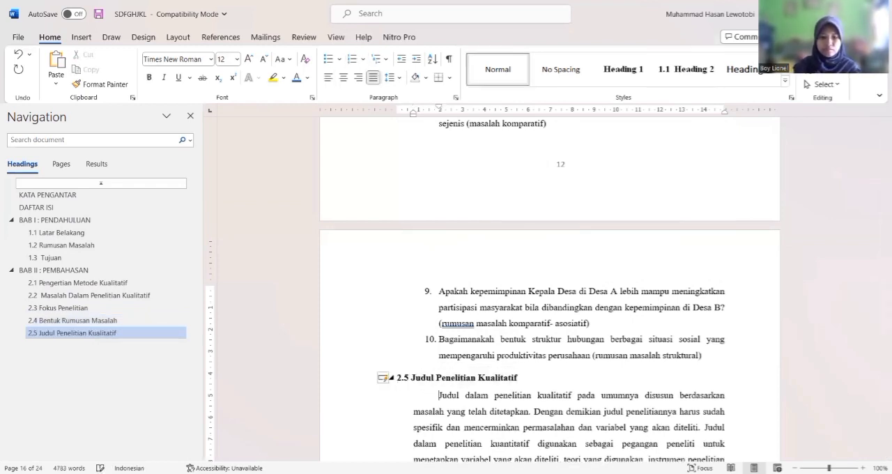
# Remove the blank line above the Teori Dalam Penelitian Kualitatif subheading and apply the Heading 2 style to it
pyautogui.scroll(-1, 416, 331)
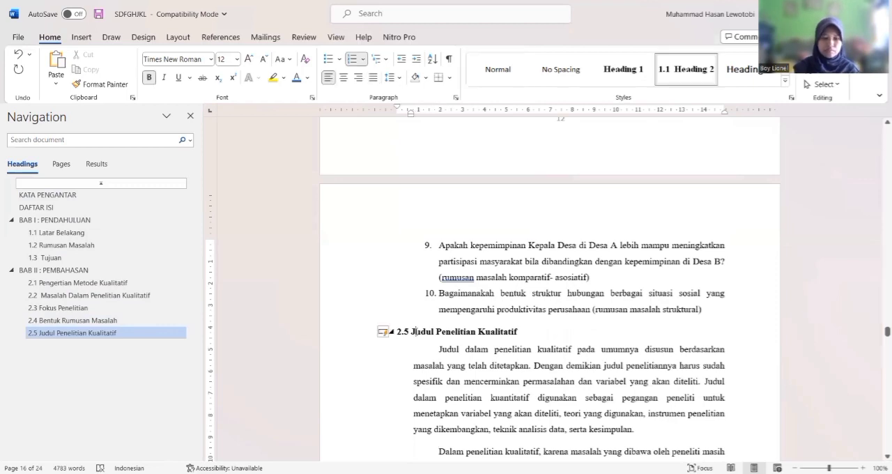
pyautogui.press('Down')
pyautogui.press('Down')
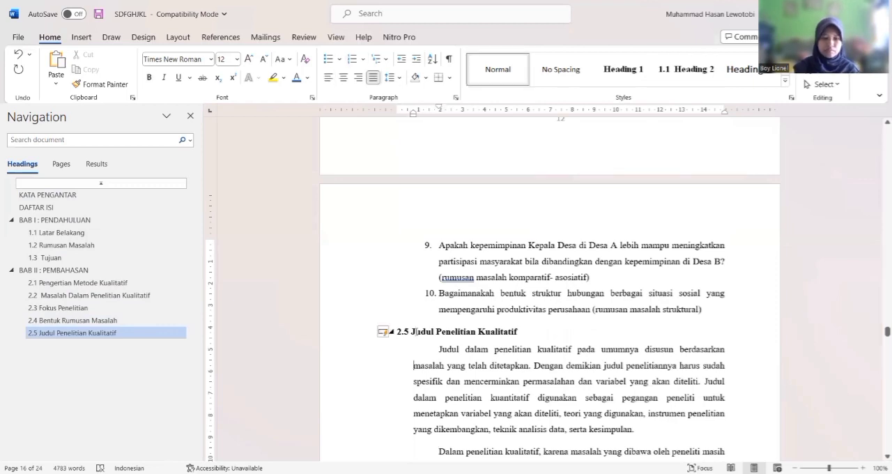
pyautogui.scroll(-5, 415, 331)
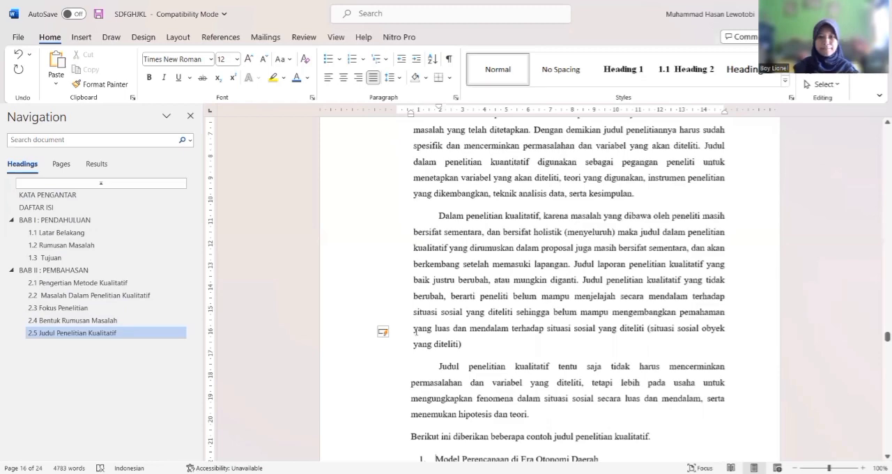
pyautogui.scroll(-14, 415, 332)
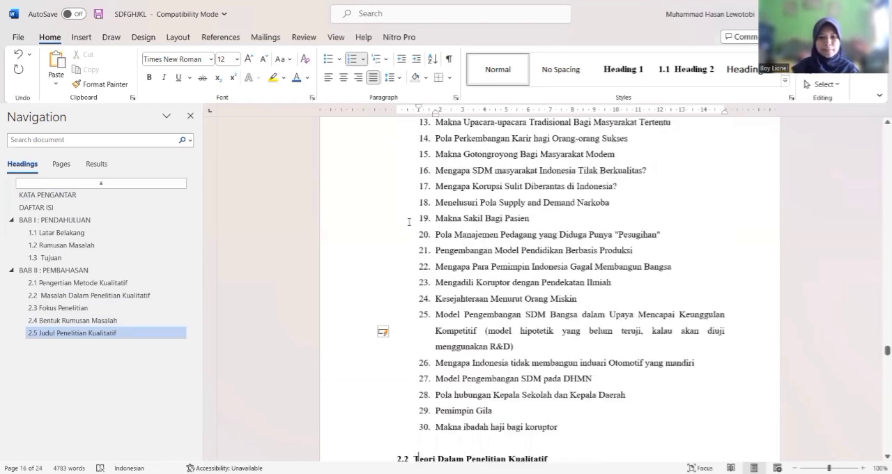
pyautogui.scroll(-5, 416, 331)
pyautogui.press('BackSpace')
pyautogui.moveTo(370, 208); pyautogui.dragTo(371, 224)
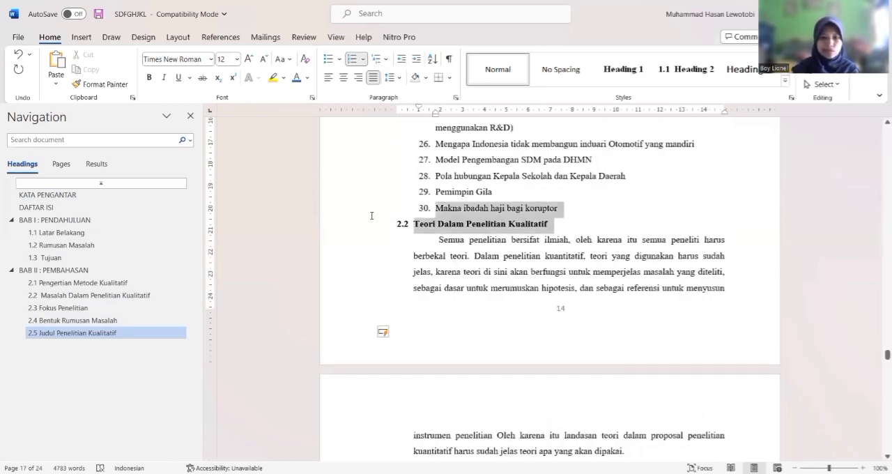
pyautogui.click(370, 225)
pyautogui.click(673, 67)
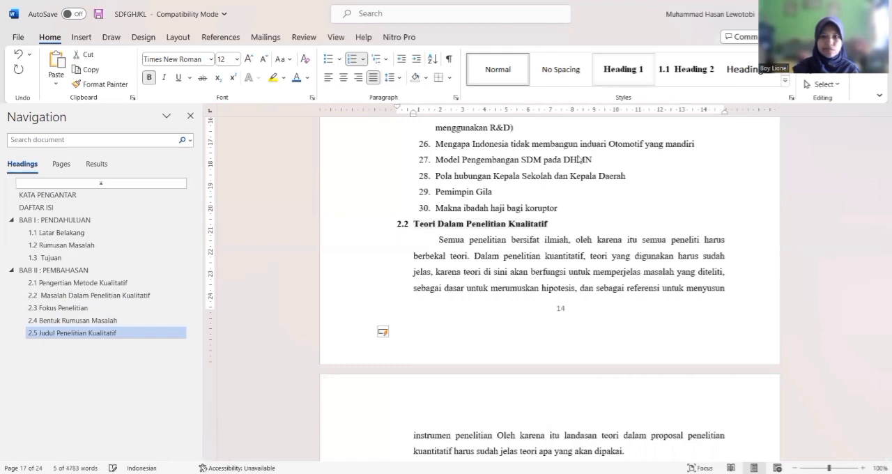
# Replace the automatic number of the Teori Dalam Penelitian Kualitatif subheading with 2.6
pyautogui.click(415, 232)
pyautogui.press('BackSpace')
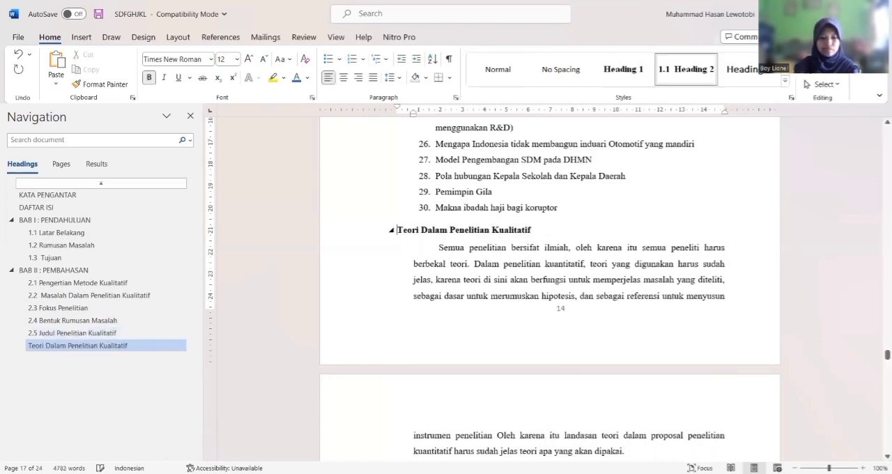
pyautogui.write('2.6')
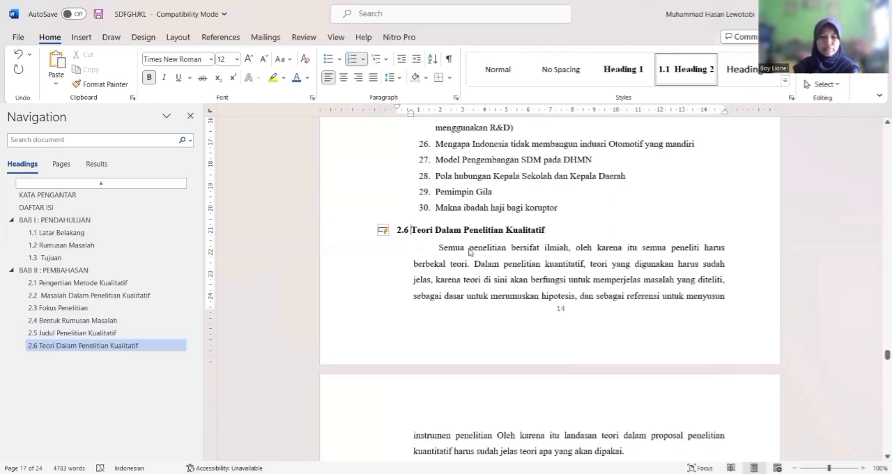
# Join the two-line chapter title of BAB III into the single line BAB III : PENUTUP
pyautogui.press('Down')
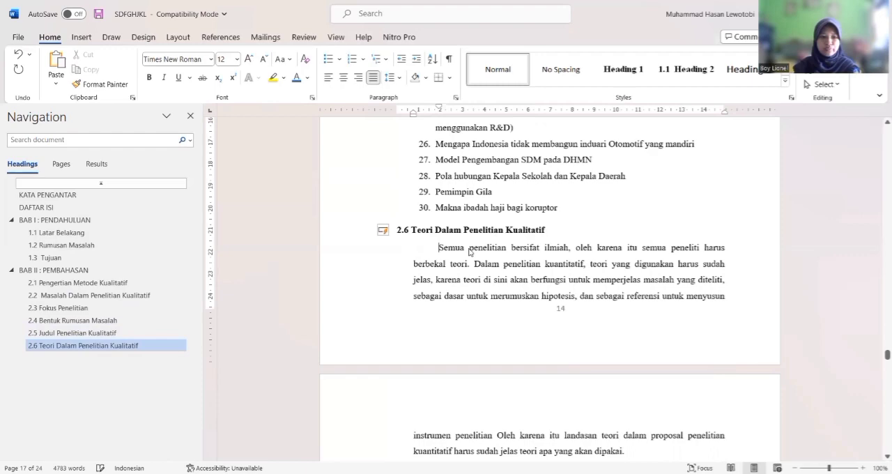
pyautogui.scroll(-5, 469, 248)
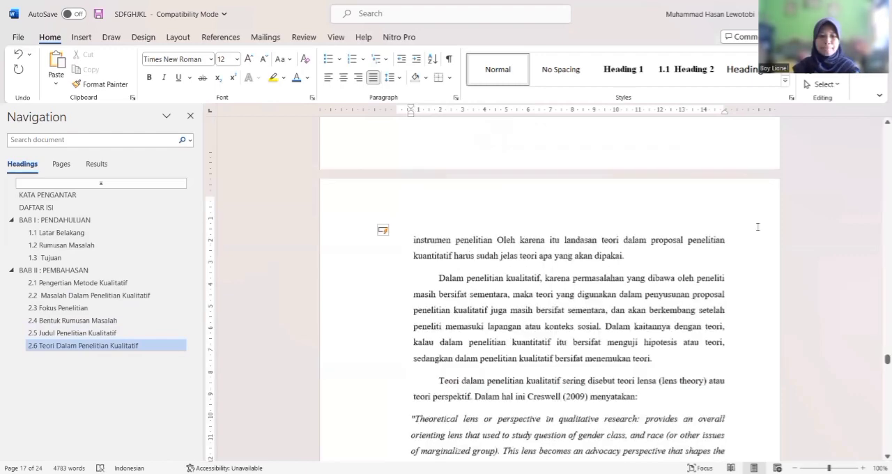
pyautogui.scroll(-20, 758, 227)
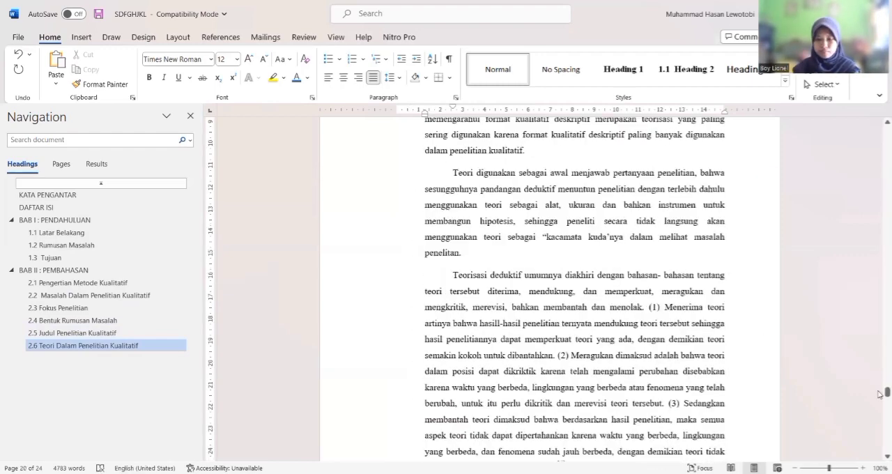
pyautogui.moveTo(880, 394); pyautogui.dragTo(880, 417)
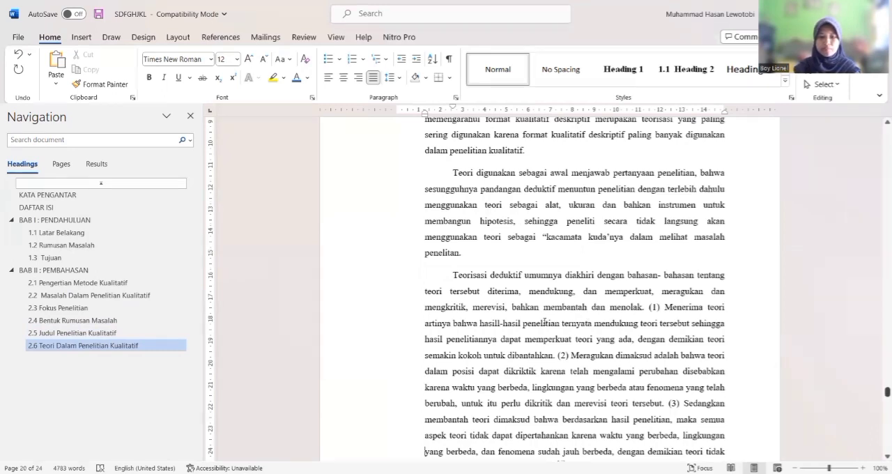
pyautogui.click(535, 320)
pyautogui.hotkey('ctrl', 'l')
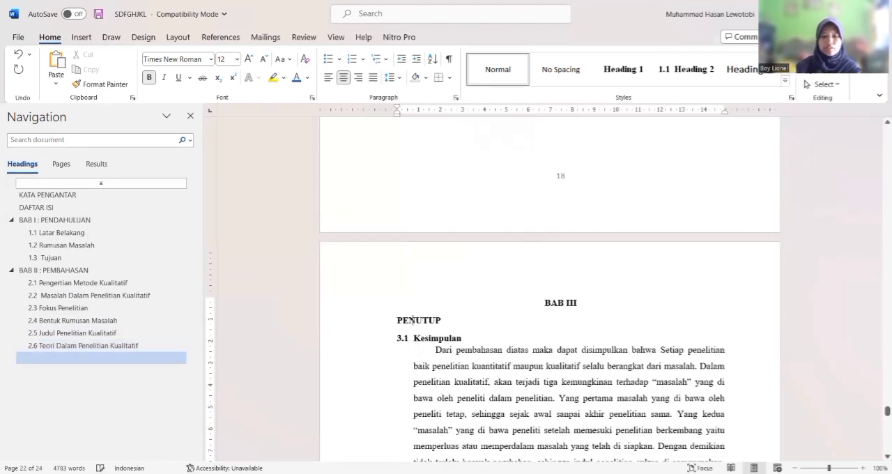
pyautogui.press('BackSpace')
pyautogui.write(': PENUTUP')
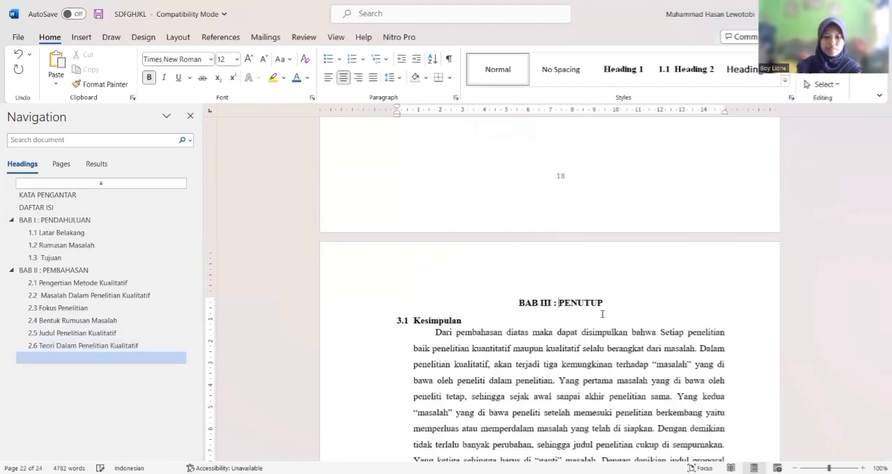
# Apply the Heading 1 style to the BAB III : PENUTUP title and the Heading 2 style to the Kesimpulan subheading
pyautogui.moveTo(609, 305); pyautogui.dragTo(511, 295)
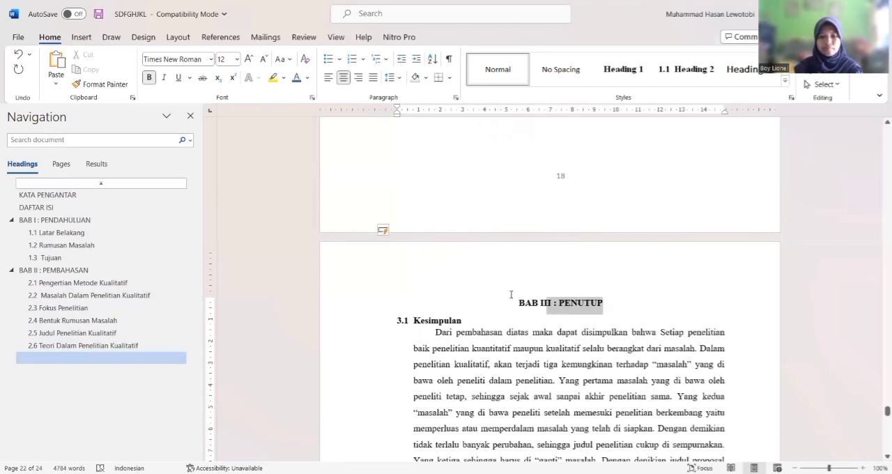
pyautogui.click(630, 72)
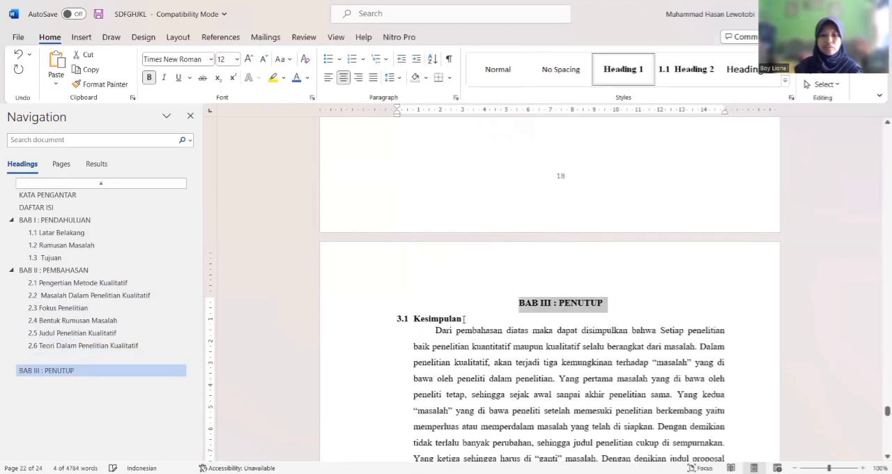
pyautogui.click(395, 319)
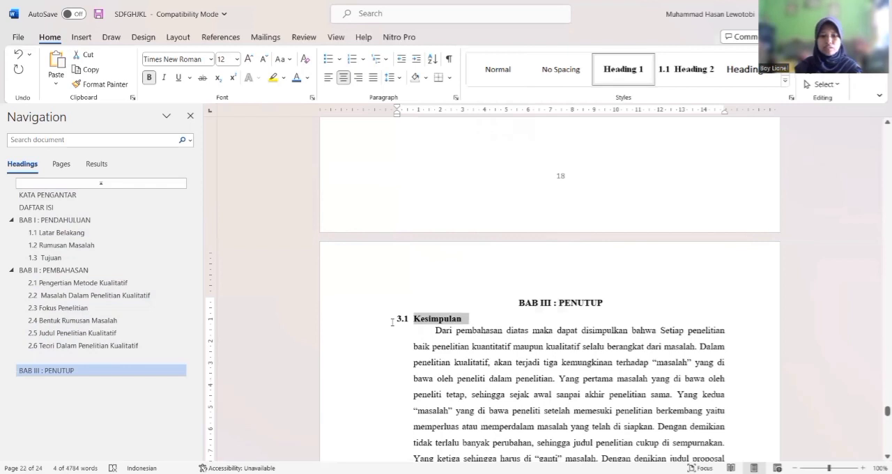
pyautogui.click(676, 74)
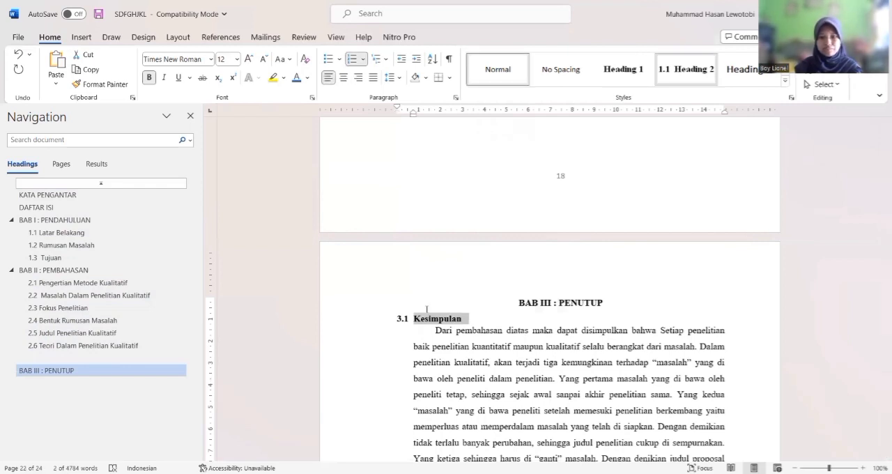
pyautogui.click(449, 377)
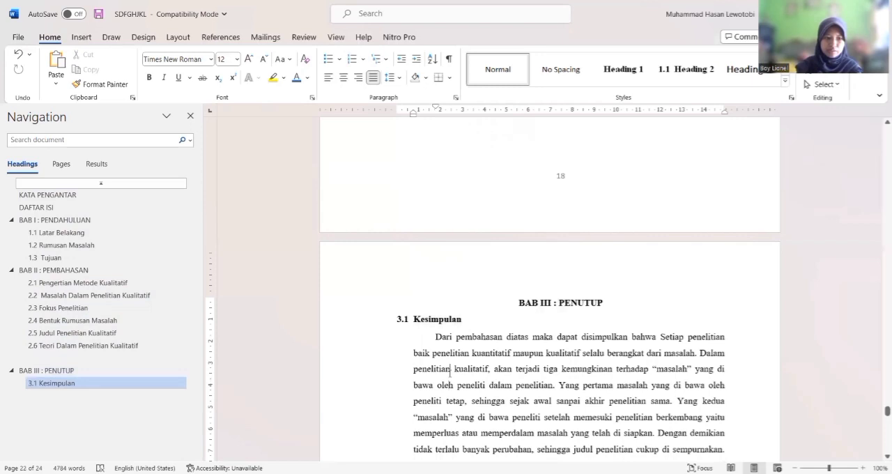
pyautogui.press('Up')
pyautogui.press('Up')
pyautogui.press('Up')
pyautogui.press('Up')
pyautogui.press('Up')
pyautogui.press('Up')
pyautogui.press('Up')
pyautogui.press('Up')
pyautogui.press('Up')
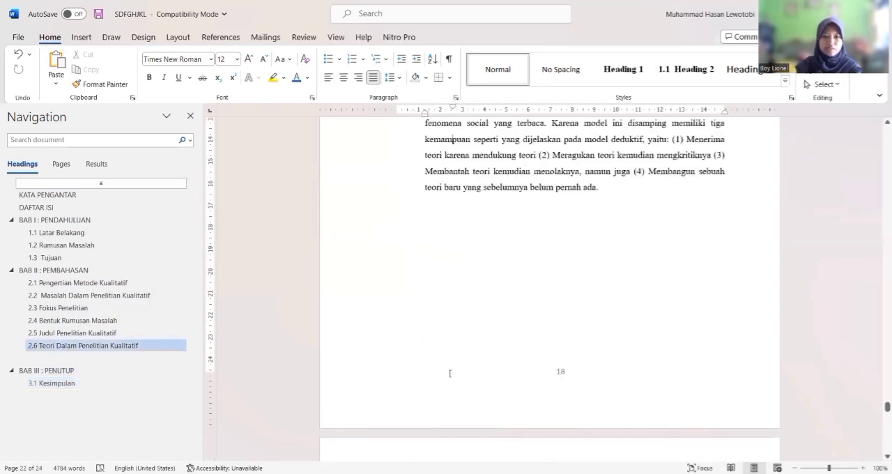
pyautogui.press('Down')
pyautogui.press('Down')
pyautogui.press('Down')
pyautogui.press('Down')
pyautogui.press('Down')
pyautogui.press('Down')
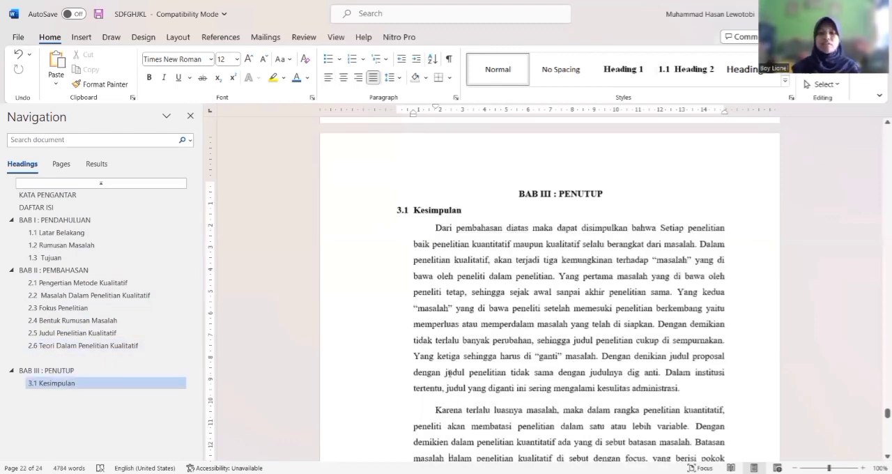
pyautogui.scroll(-3, 450, 375)
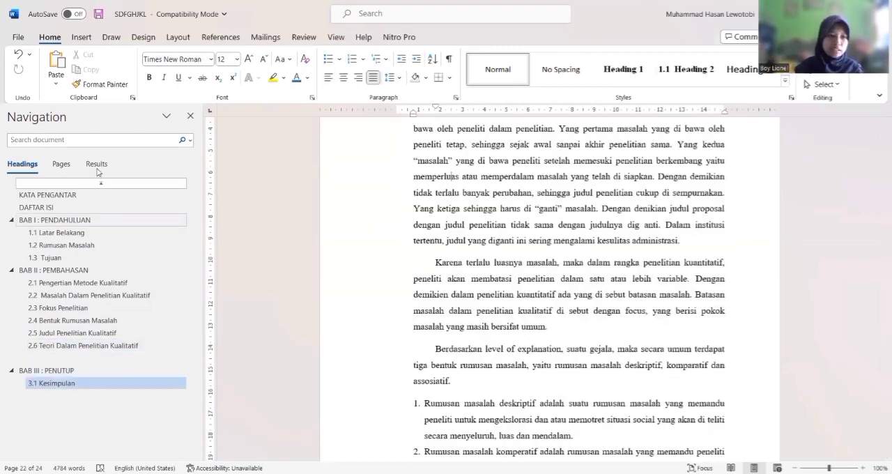
# Insert an Automatic Table 1 table of contents below the DAFTAR ISI title
pyautogui.click(42, 209)
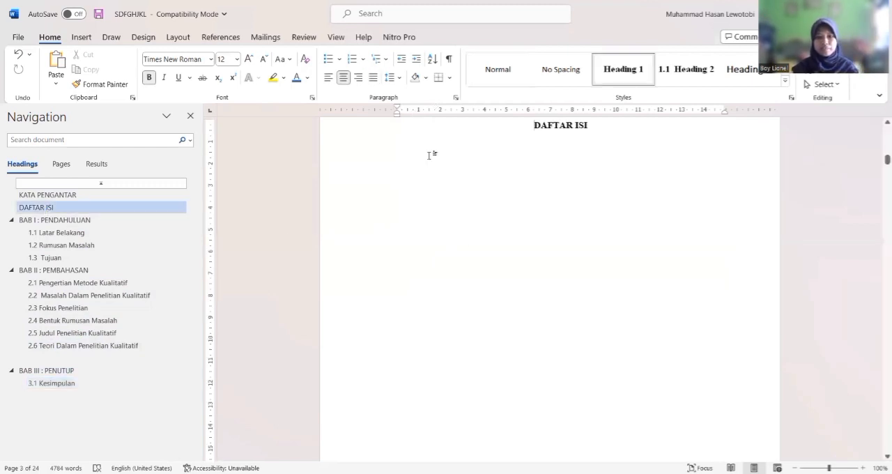
pyautogui.click(416, 159)
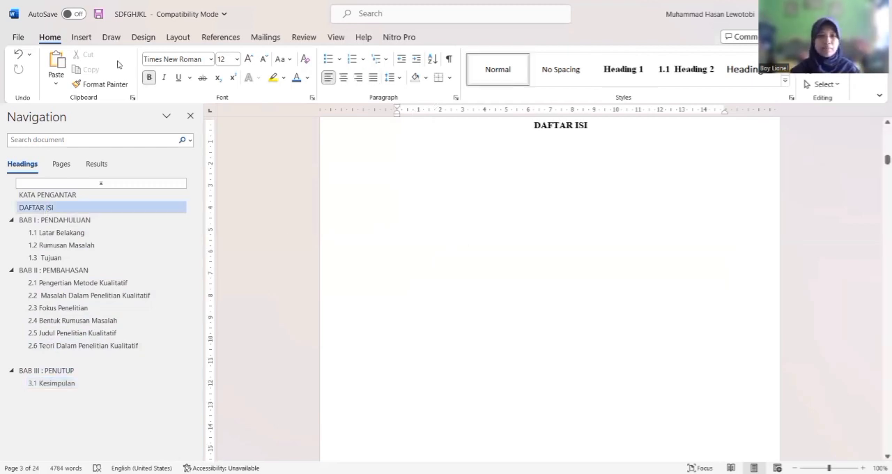
pyautogui.click(221, 39)
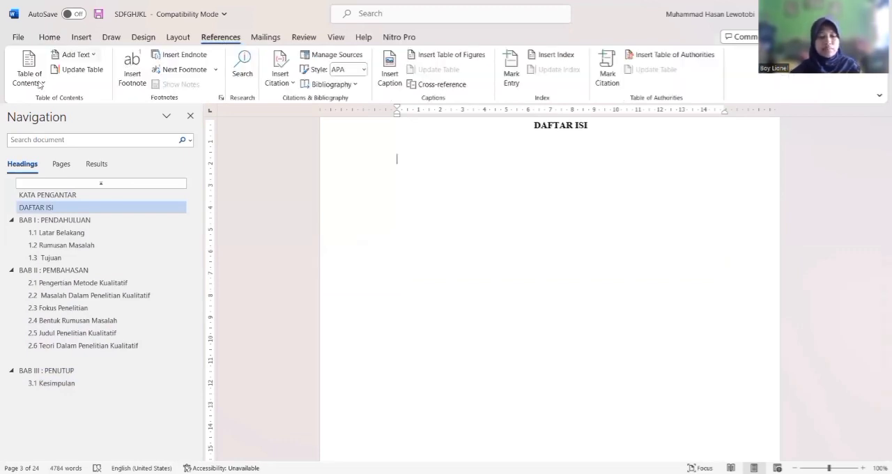
pyautogui.click(40, 83)
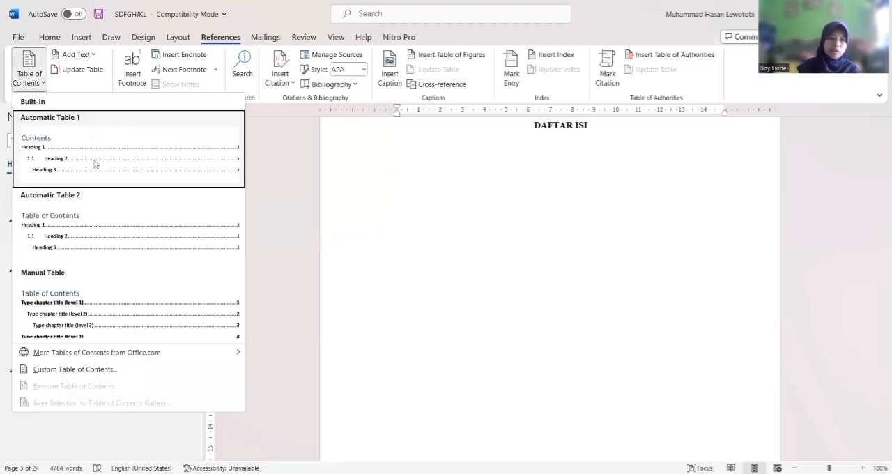
pyautogui.click(74, 117)
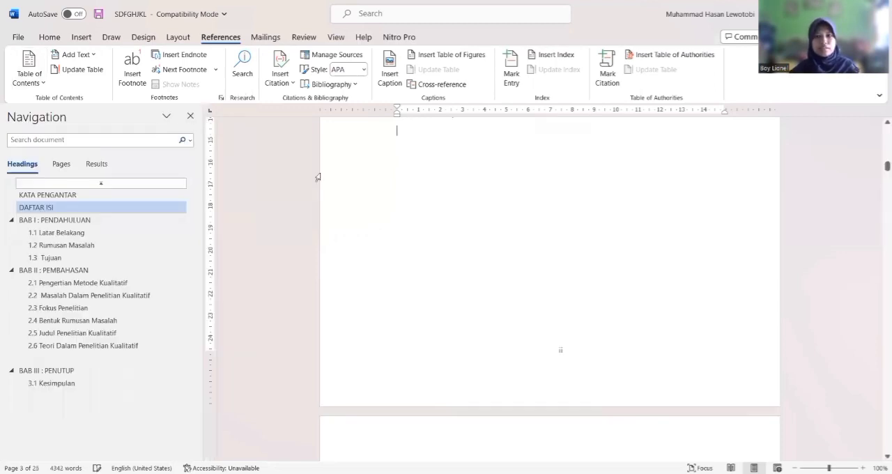
# Set all entries of the inserted table of contents to Times New Roman, size 12
pyautogui.scroll(8, 318, 177)
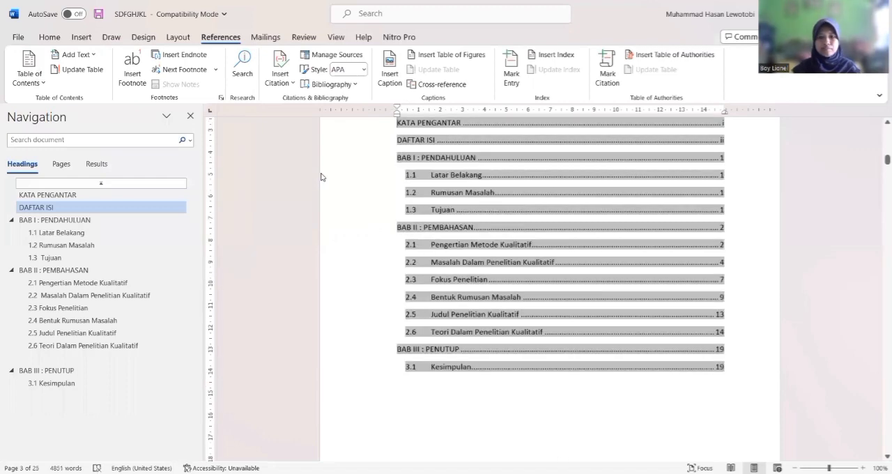
pyautogui.scroll(4, 318, 176)
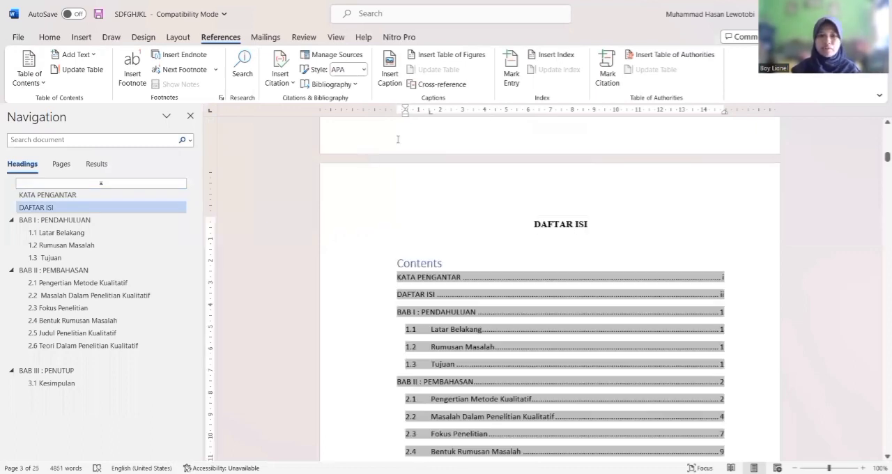
pyautogui.scroll(-3, 371, 191)
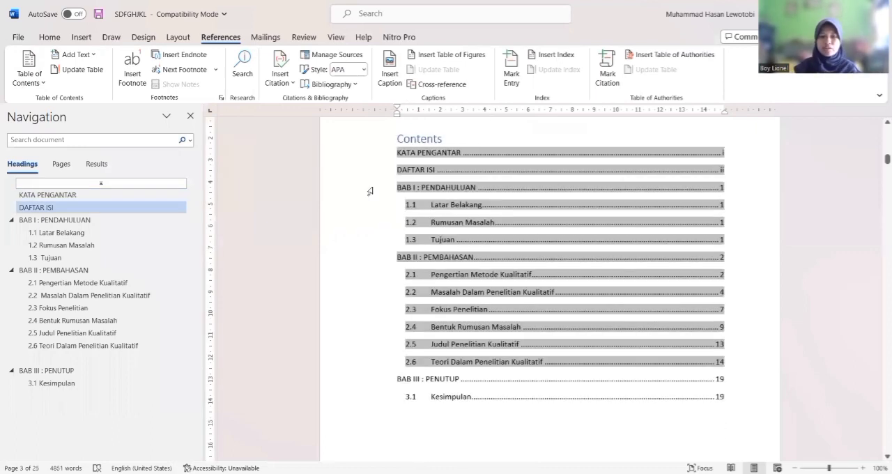
pyautogui.click(450, 140)
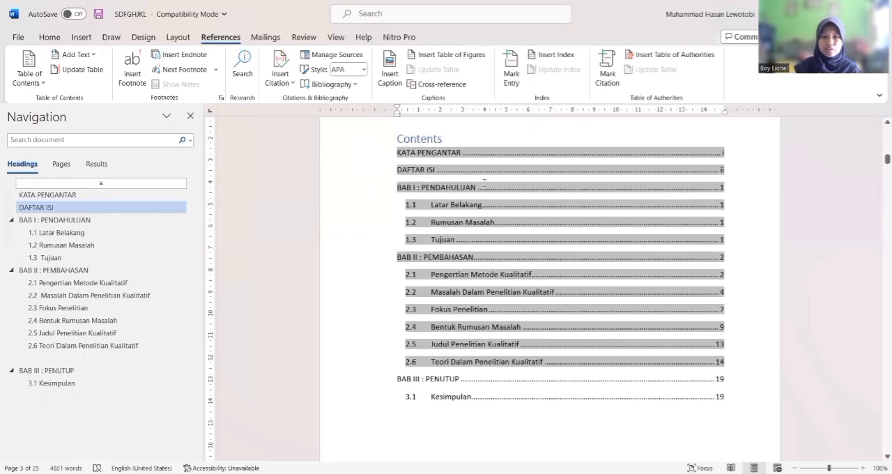
pyautogui.moveTo(575, 324); pyautogui.dragTo(626, 402)
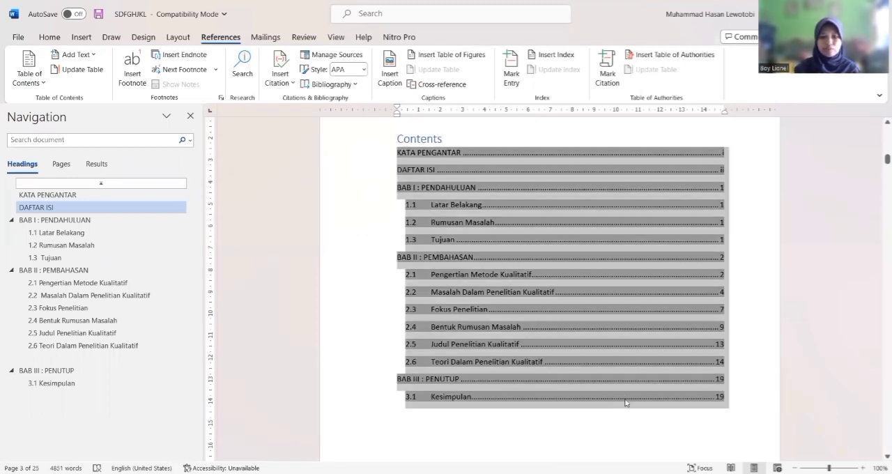
pyautogui.click(60, 39)
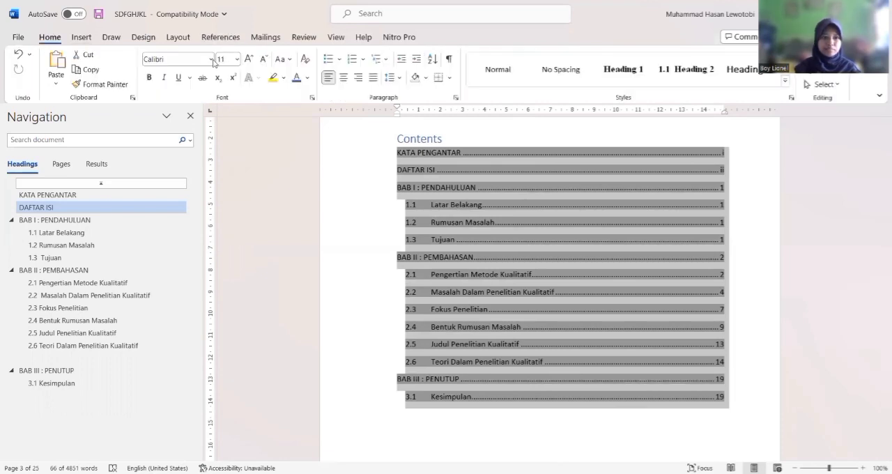
pyautogui.click(177, 59)
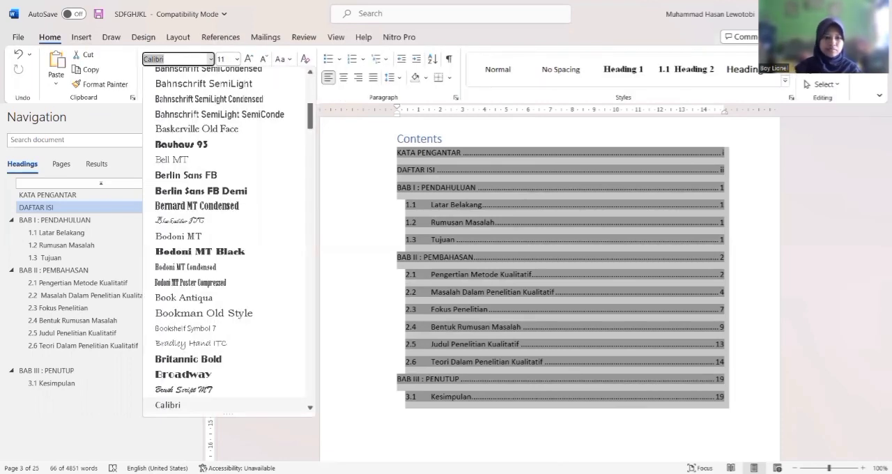
pyautogui.write('Times New Roman')
pyautogui.press('Return')
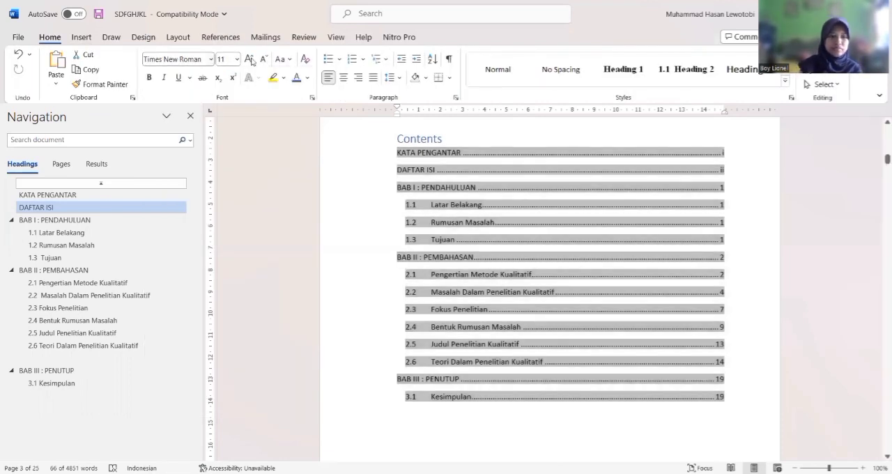
pyautogui.click(249, 60)
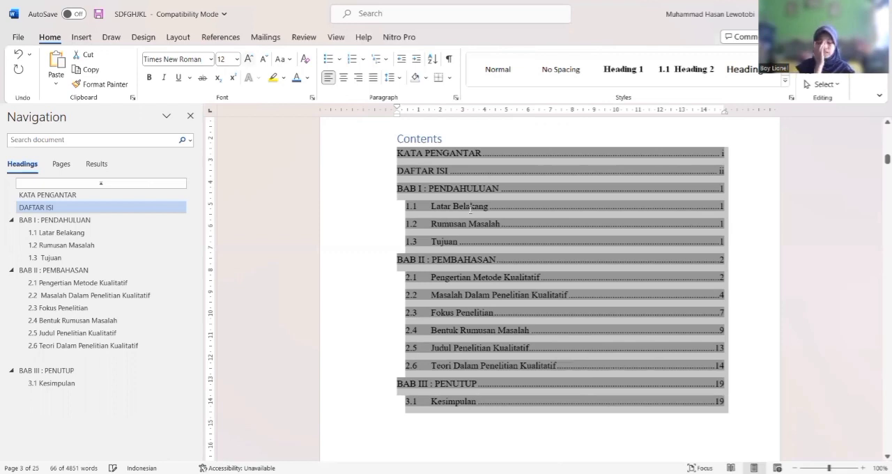
# Give the BAB I, BAB II and BAB III entries in the table of contents a hanging indent of about 2 cm
pyautogui.click(470, 209)
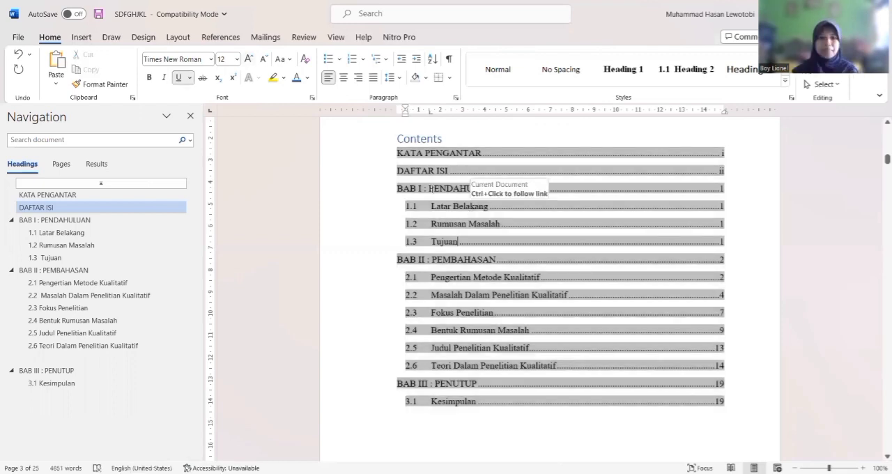
pyautogui.click(396, 170)
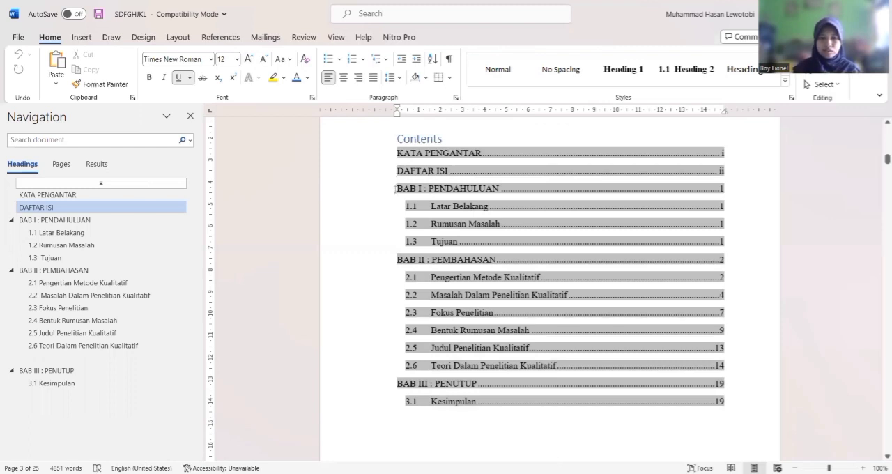
pyautogui.tripleClick(483, 189)
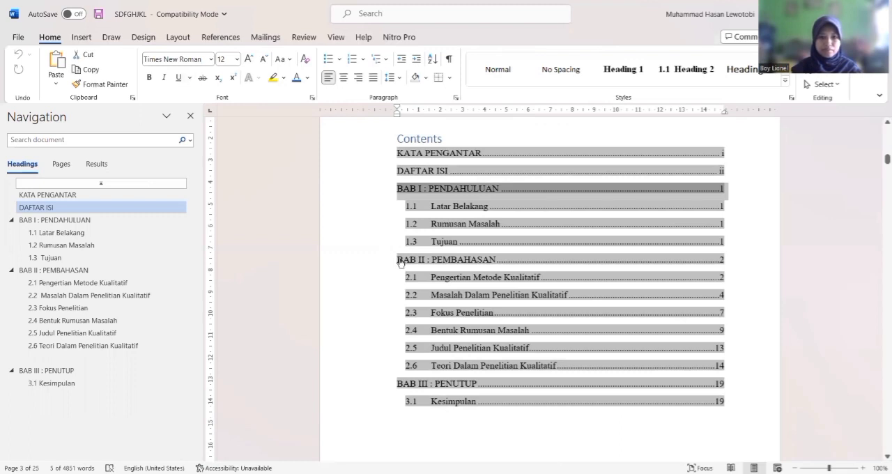
pyautogui.keyDown('ctrl'); pyautogui.click(498, 259); pyautogui.keyUp('ctrl')
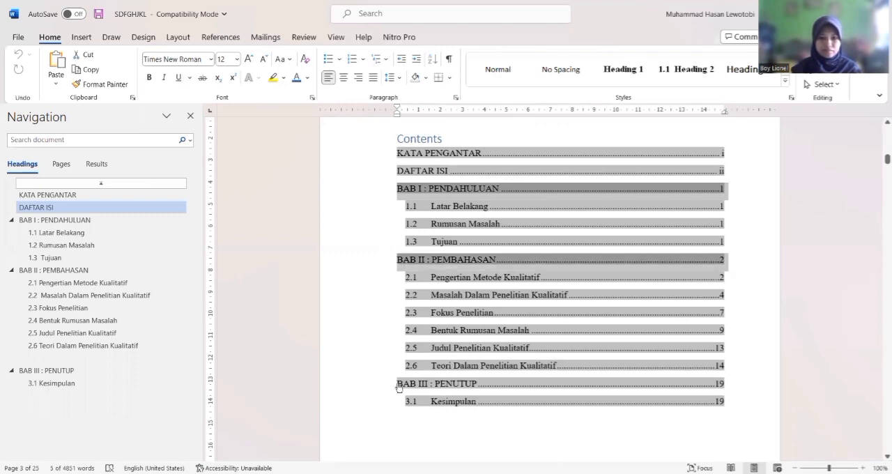
pyautogui.keyDown('ctrl'); pyautogui.click(454, 387); pyautogui.keyUp('ctrl')
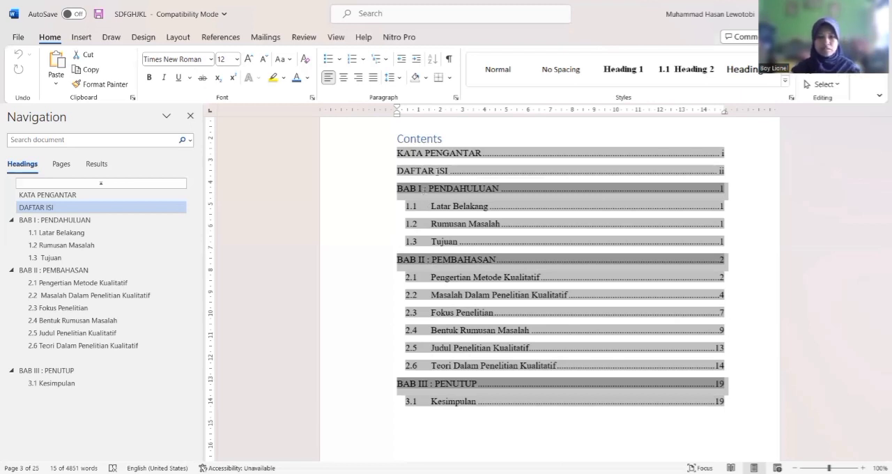
# Insert a tab before the colon in the BAB I, BAB II and BAB III entries so their titles align
pyautogui.click(424, 189)
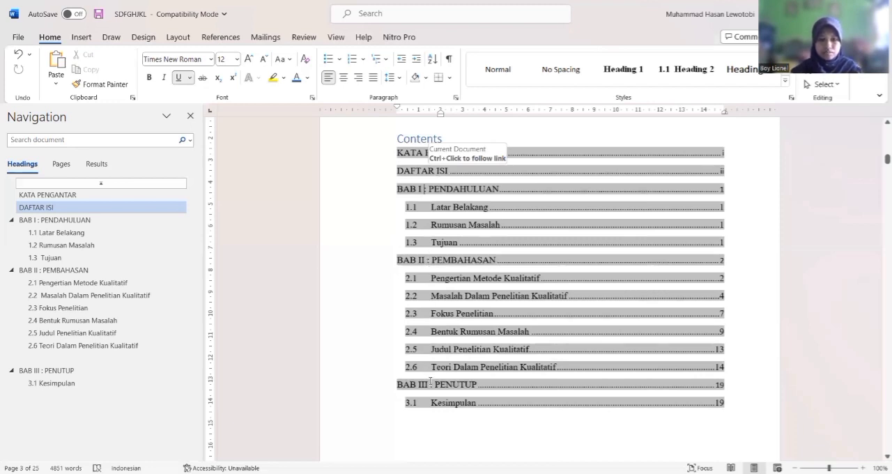
pyautogui.press('Tab')
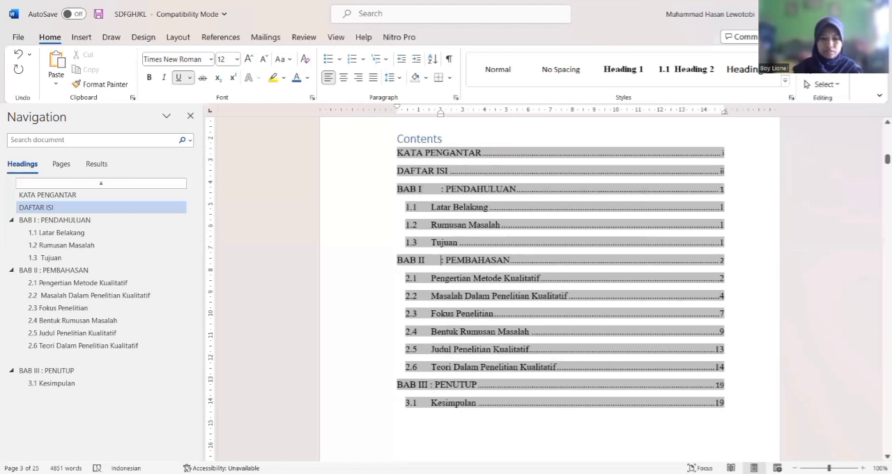
pyautogui.click(430, 385)
pyautogui.press('Tab')
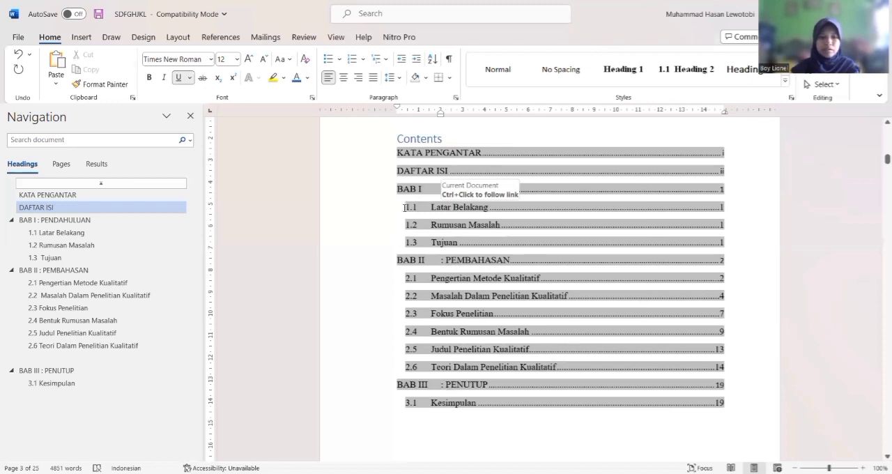
# Indent entries 1.1 to 1.3 under BAB I to a first-line indent of about 2.25 cm and a hanging indent of about 3 cm
pyautogui.moveTo(461, 219); pyautogui.dragTo(457, 209)
pyautogui.scroll(1, 457, 208)
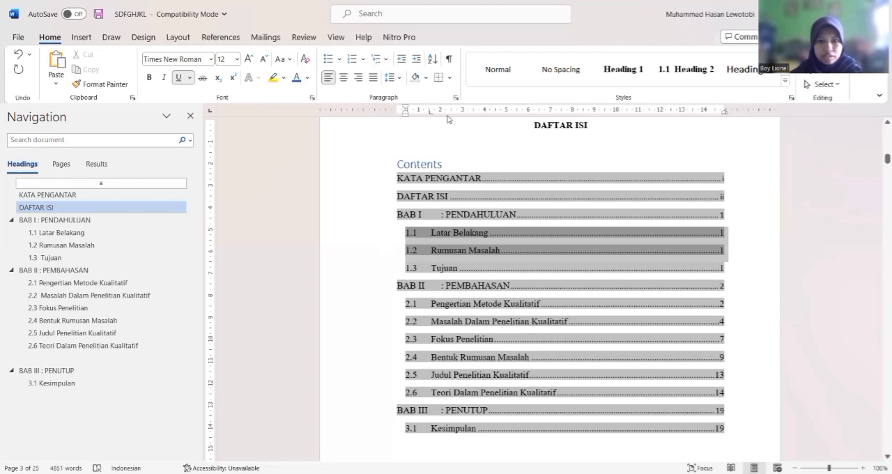
pyautogui.moveTo(406, 107); pyautogui.dragTo(448, 118)
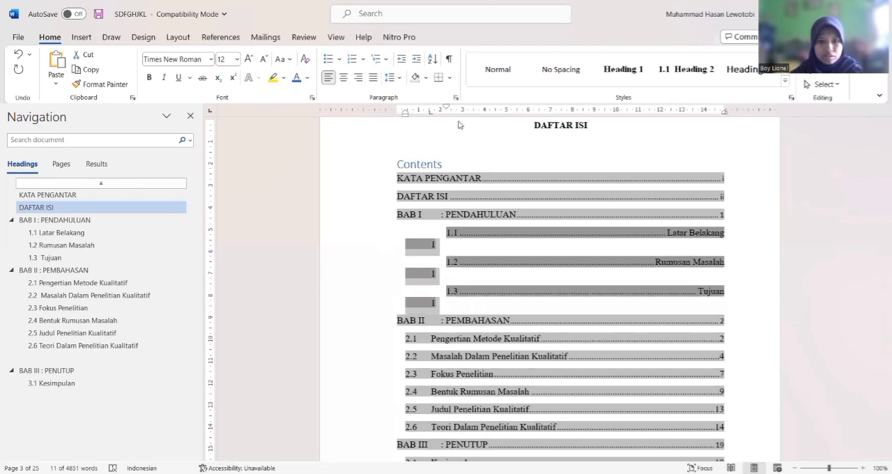
pyautogui.moveTo(405, 116); pyautogui.dragTo(459, 122)
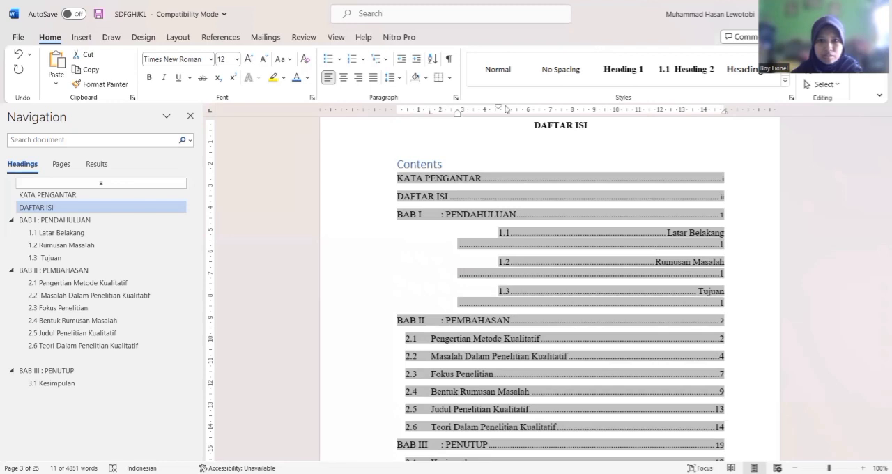
pyautogui.moveTo(507, 110); pyautogui.dragTo(506, 109)
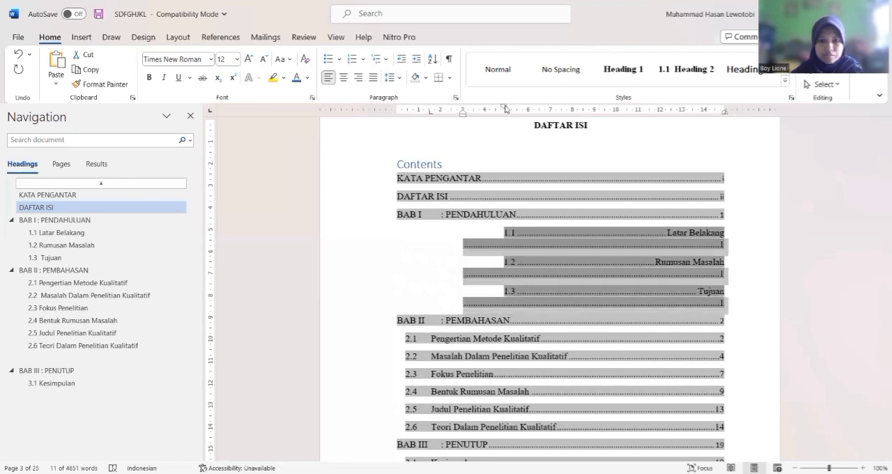
pyautogui.moveTo(452, 109); pyautogui.dragTo(447, 109)
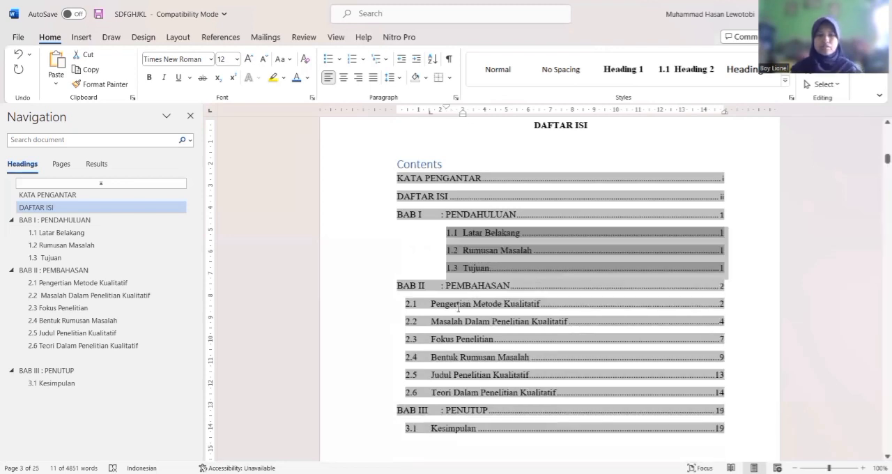
# Indent entries 2.1 to 2.6 under BAB II to a first-line indent of about 2.25 cm and a hanging indent of about 3 cm
pyautogui.moveTo(415, 303); pyautogui.dragTo(534, 395)
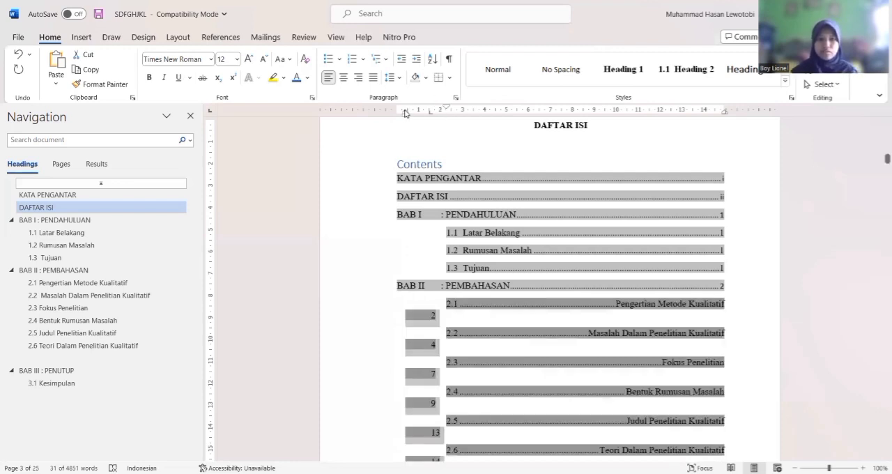
pyautogui.moveTo(406, 113); pyautogui.dragTo(413, 114)
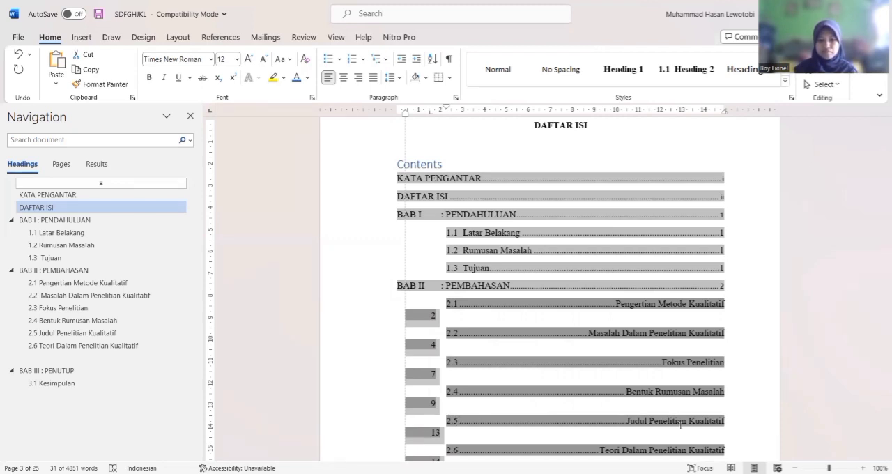
pyautogui.moveTo(680, 426); pyautogui.dragTo(720, 432)
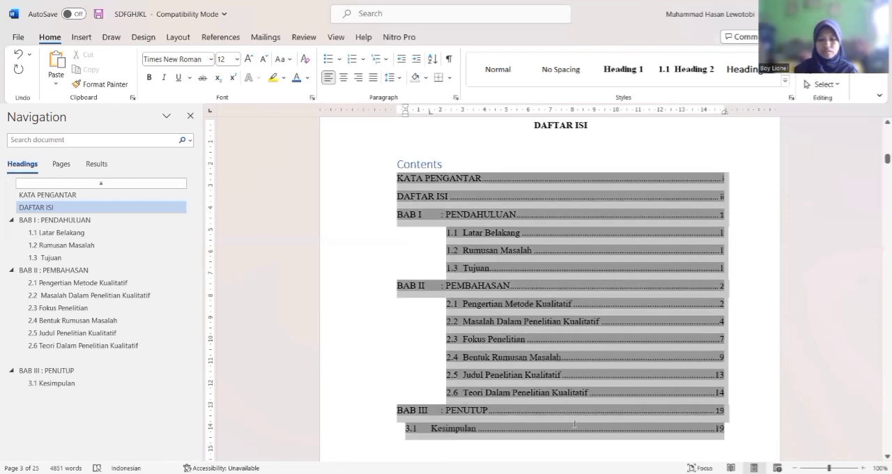
# Set the first-line indent of the 3.1 Kesimpulan entry in the table of contents to about 2.25 cm
pyautogui.doubleClick(486, 430)
pyautogui.moveTo(431, 430); pyautogui.dragTo(399, 429)
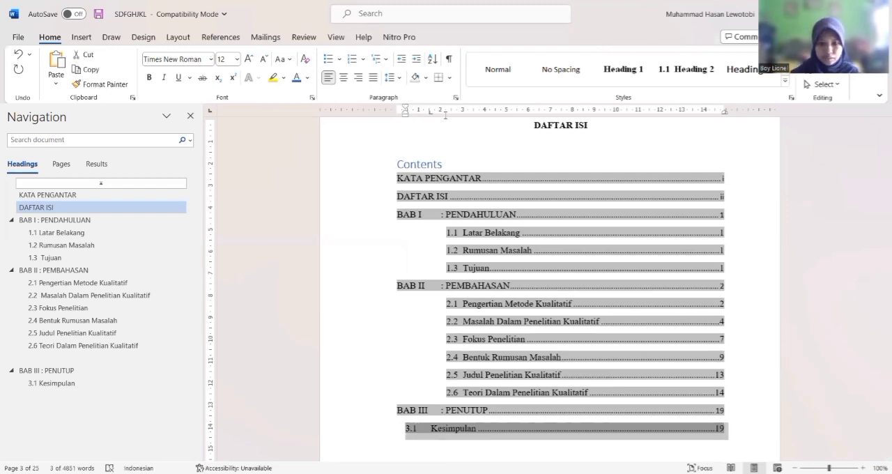
pyautogui.click(407, 113)
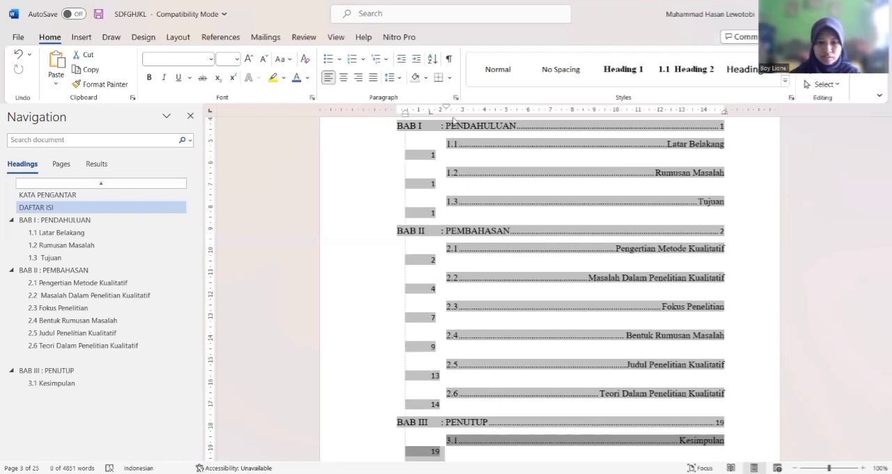
pyautogui.moveTo(406, 114); pyautogui.dragTo(453, 119)
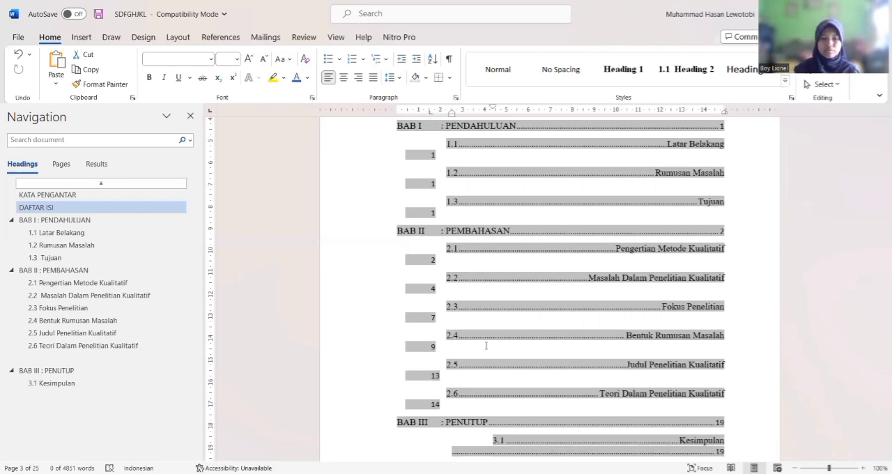
pyautogui.moveTo(452, 114); pyautogui.dragTo(431, 117)
pyautogui.hotkey('ctrl', 'z')
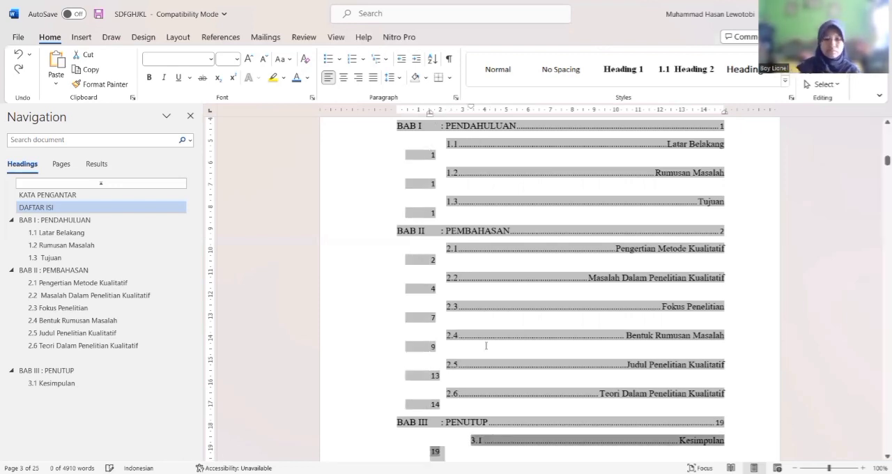
pyautogui.hotkey('ctrl', 'z')
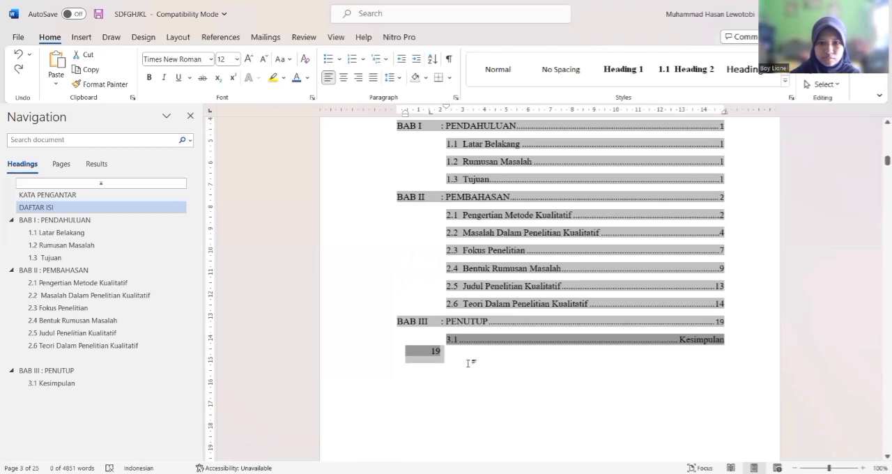
# Give the 3.1 Kesimpulan entry a hanging indent of about 3 cm so it aligns with the other subchapter entries
pyautogui.click(677, 325)
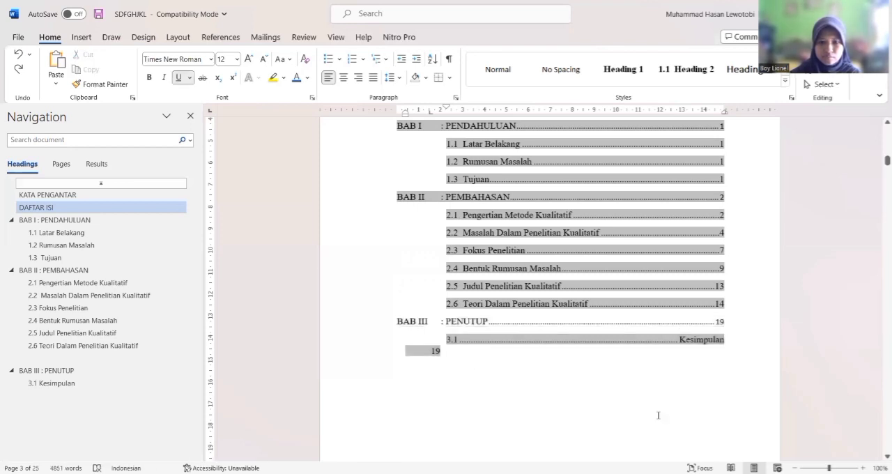
pyautogui.click(658, 416)
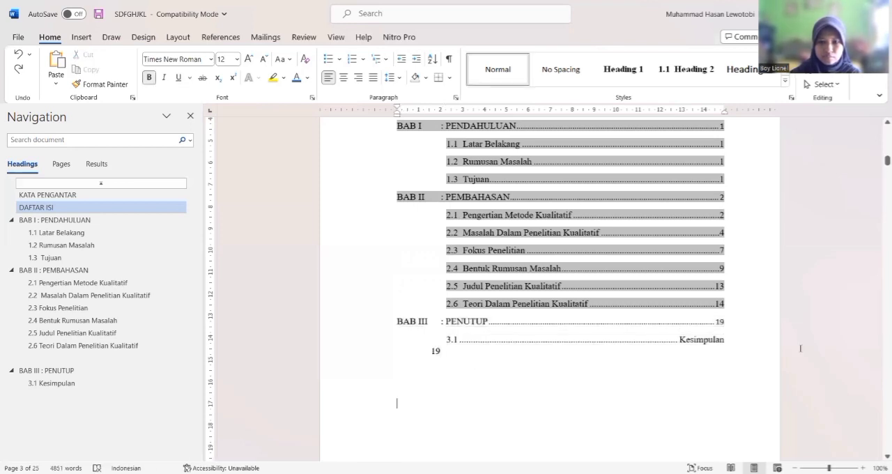
pyautogui.click(716, 256)
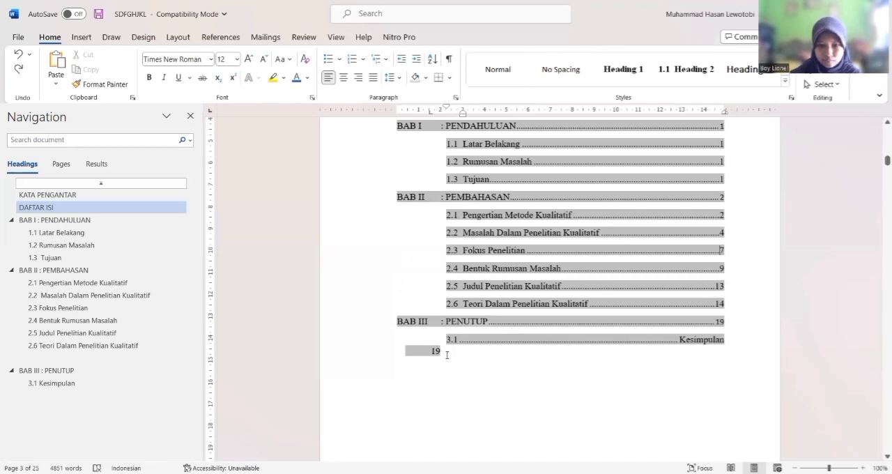
pyautogui.click(432, 336)
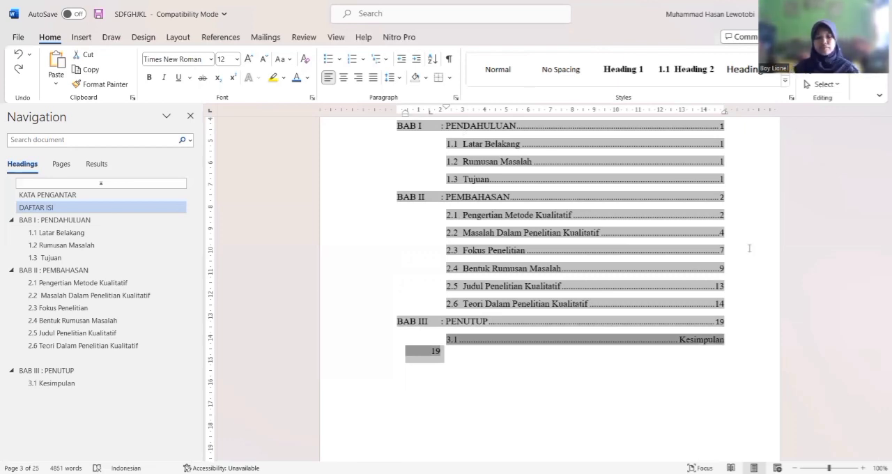
pyautogui.hotkey('ctrl', 'y')
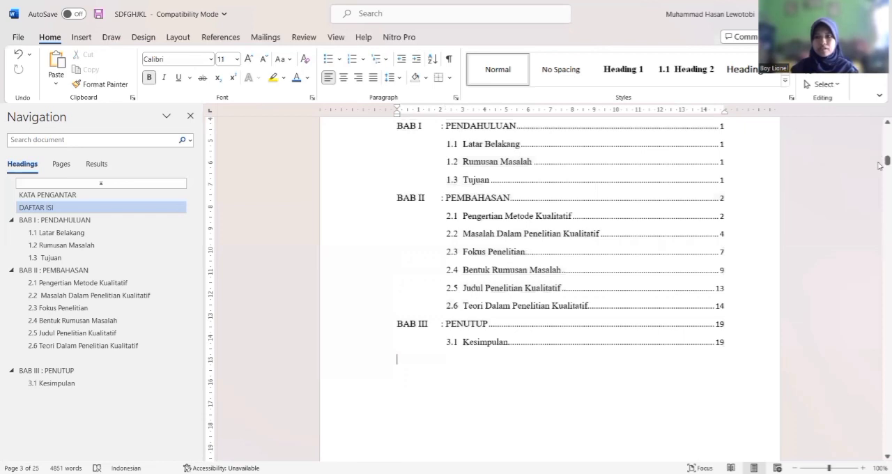
# Move the DAFTAR PUSTAKA title after the conclusion onto the next page and apply the Heading 1 style to it
pyautogui.moveTo(880, 166); pyautogui.dragTo(880, 163)
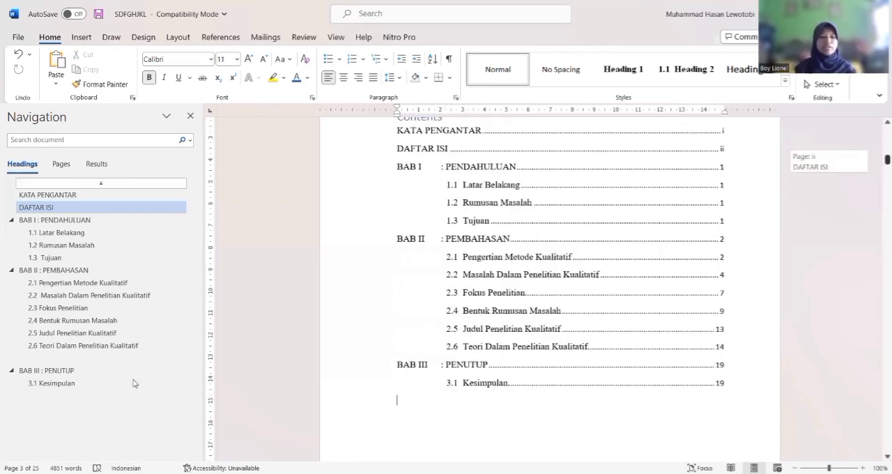
pyautogui.click(135, 383)
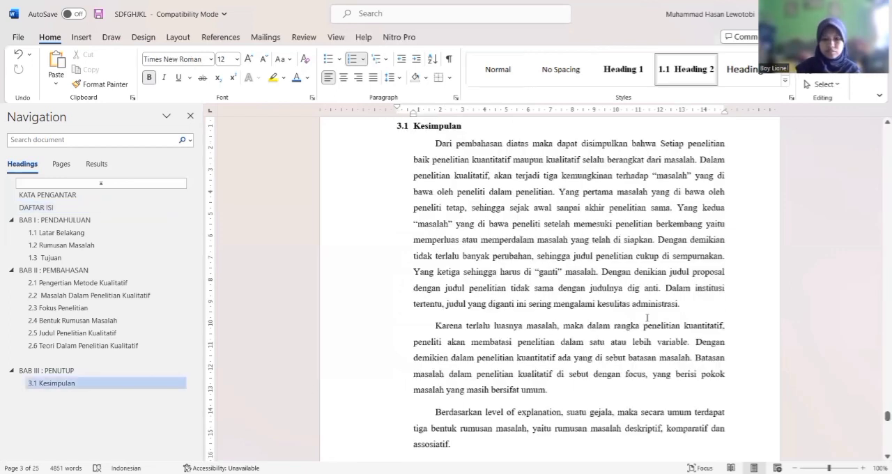
pyautogui.press('Down')
pyautogui.press('Down')
pyautogui.press('Down')
pyautogui.press('Down')
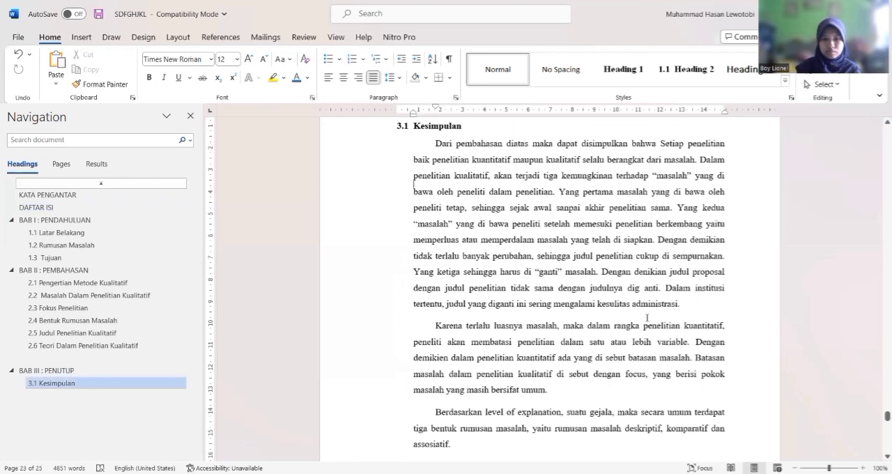
pyautogui.hotkey('ctrl', 'End')
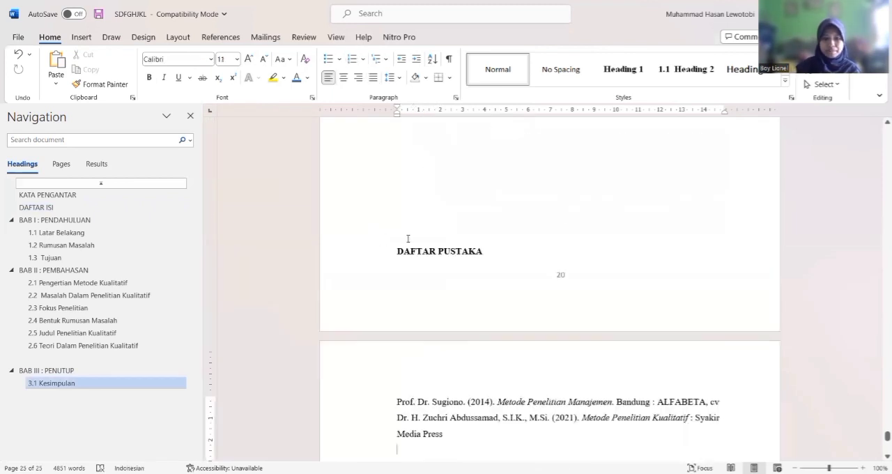
pyautogui.click(408, 238)
pyautogui.press('Return')
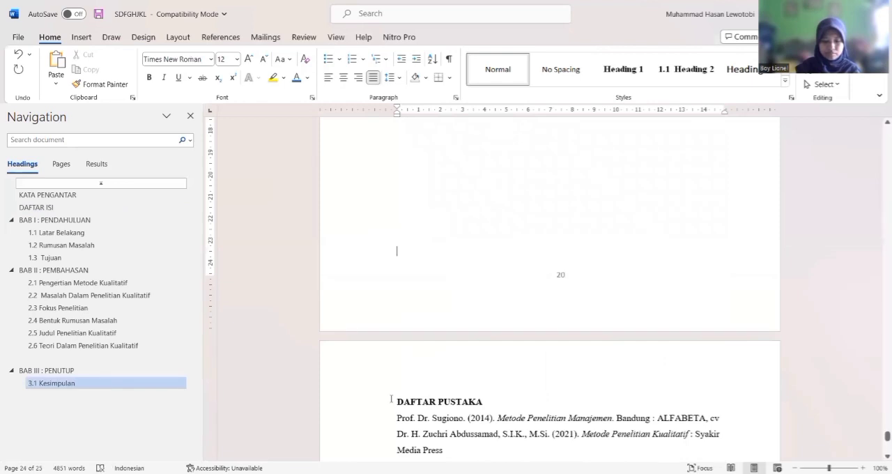
pyautogui.click(633, 81)
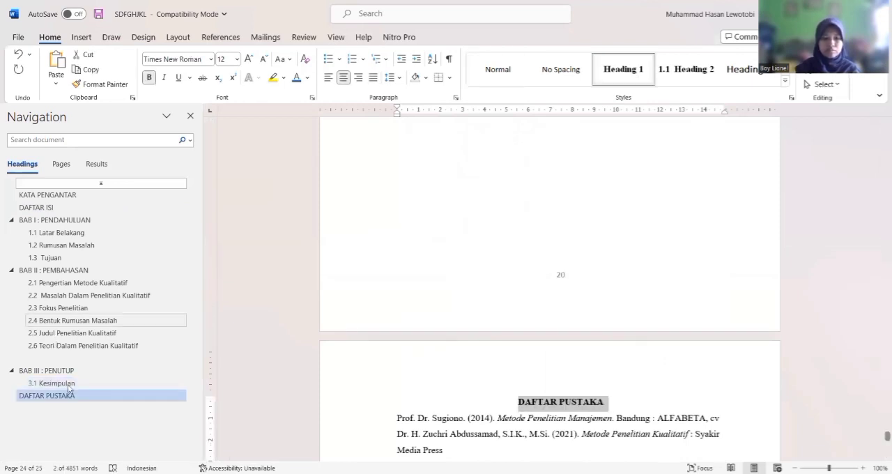
# Insert a new automatic table of contents above the existing one on the DAFTAR ISI page and delete the old one
pyautogui.click(47, 207)
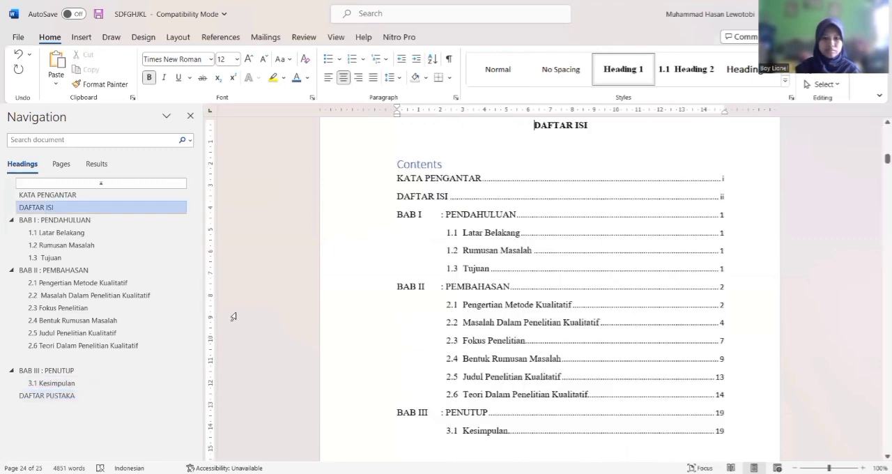
pyautogui.click(414, 448)
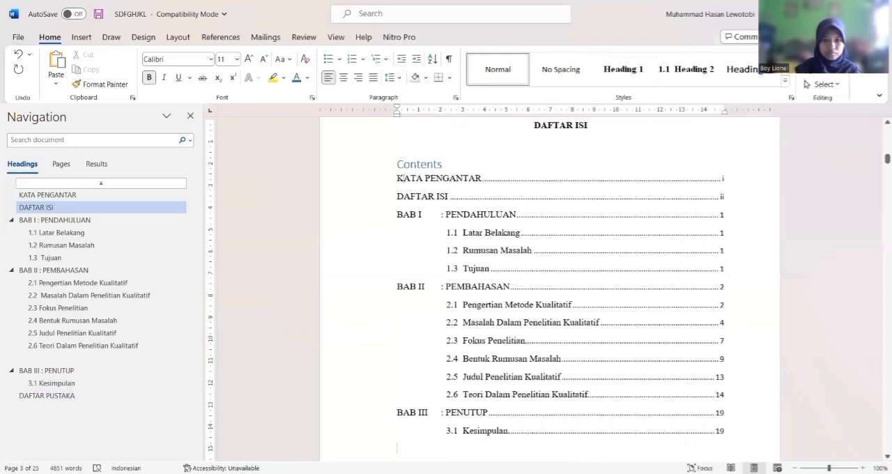
pyautogui.click(396, 165)
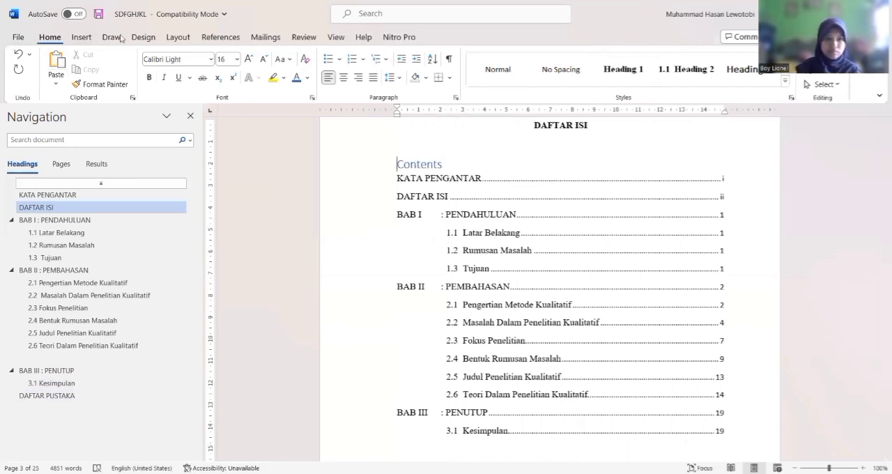
pyautogui.click(219, 37)
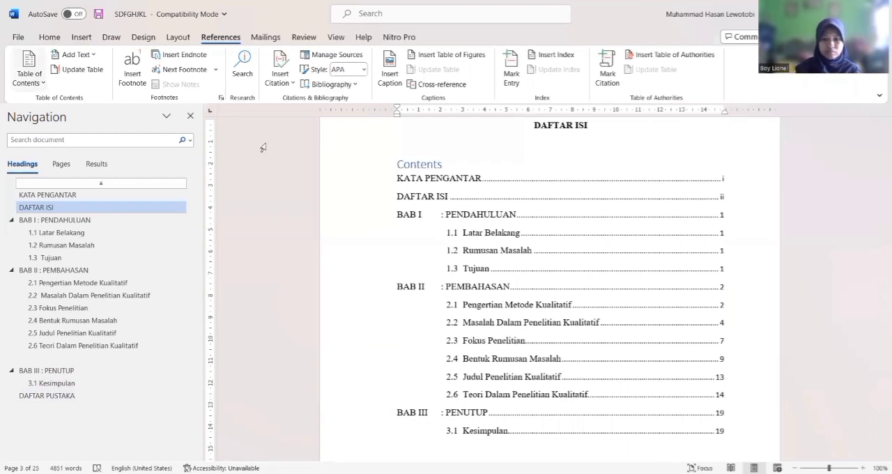
pyautogui.hotkey('ctrl', 'z')
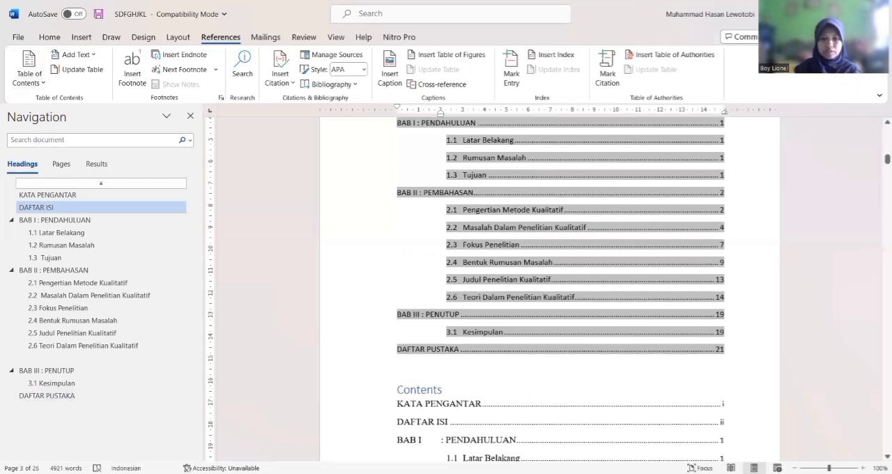
pyautogui.moveTo(380, 390); pyautogui.dragTo(380, 406)
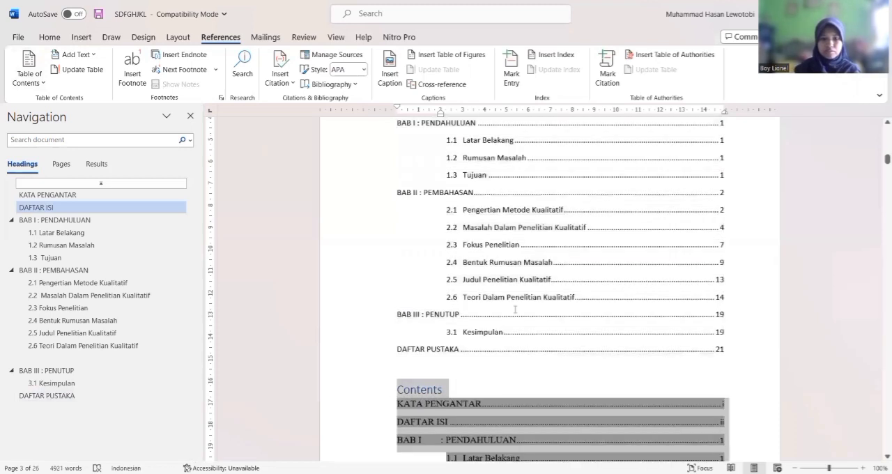
pyautogui.press('Delete')
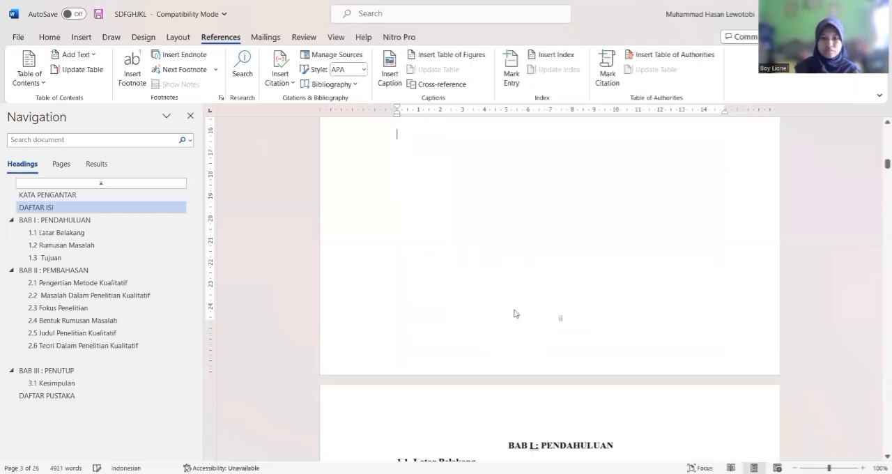
# Set all entries of the new table of contents, from KATA PENGANTAR to DAFTAR PUSTAKA, to Times New Roman, size 12
pyautogui.scroll(5, 516, 315)
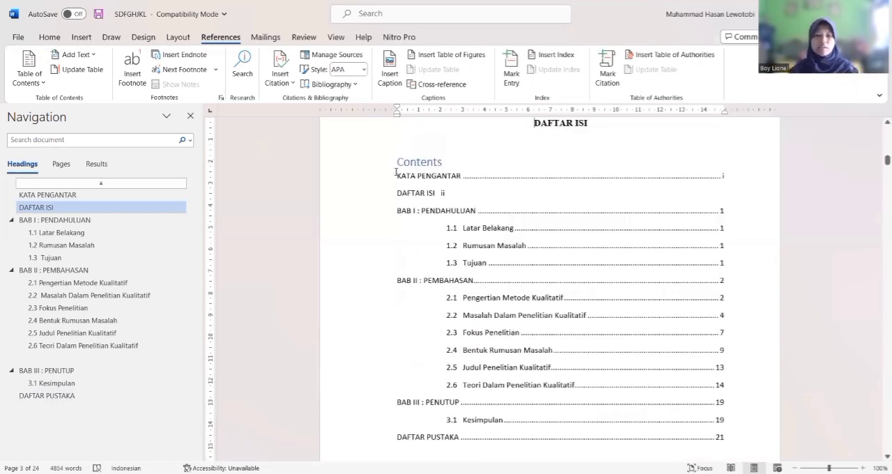
pyautogui.moveTo(551, 439); pyautogui.dragTo(398, 176)
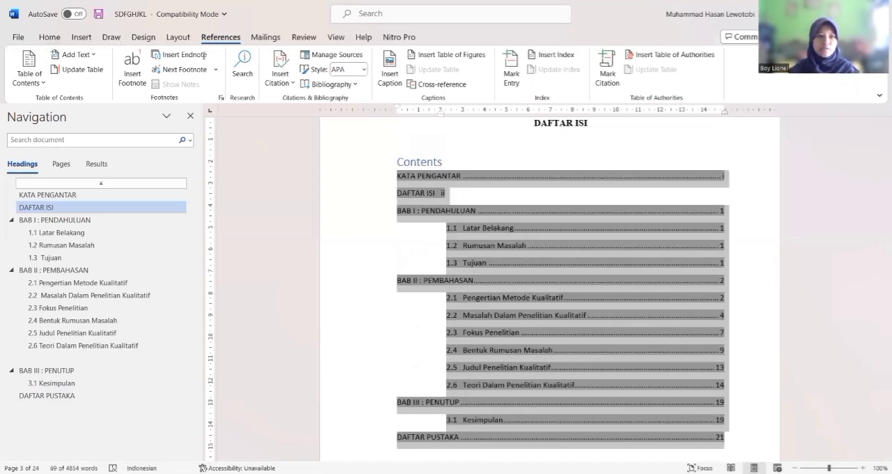
pyautogui.click(50, 37)
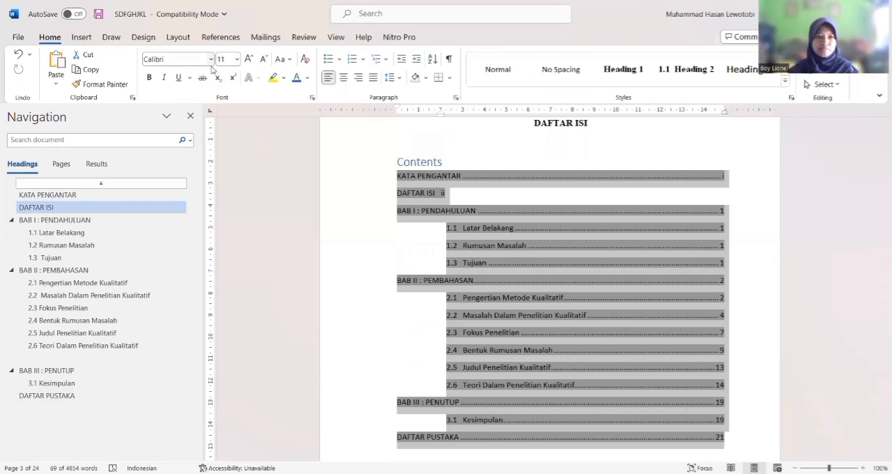
pyautogui.click(211, 59)
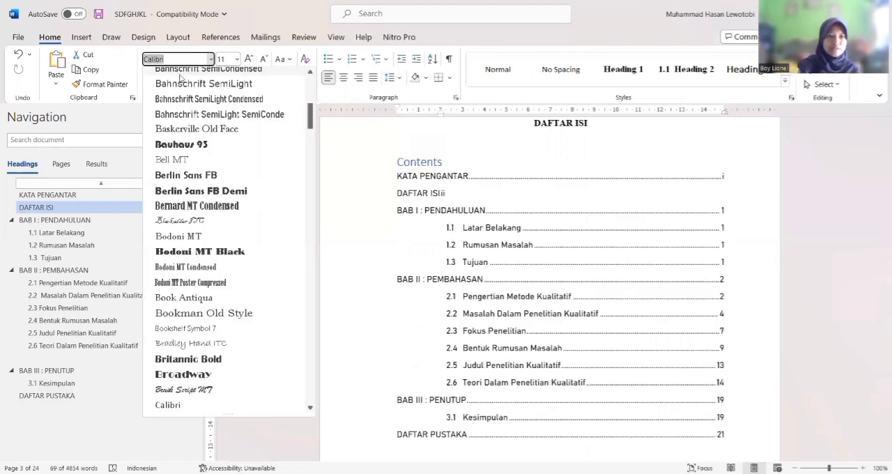
pyautogui.write('Times New Roman')
pyautogui.press('Return')
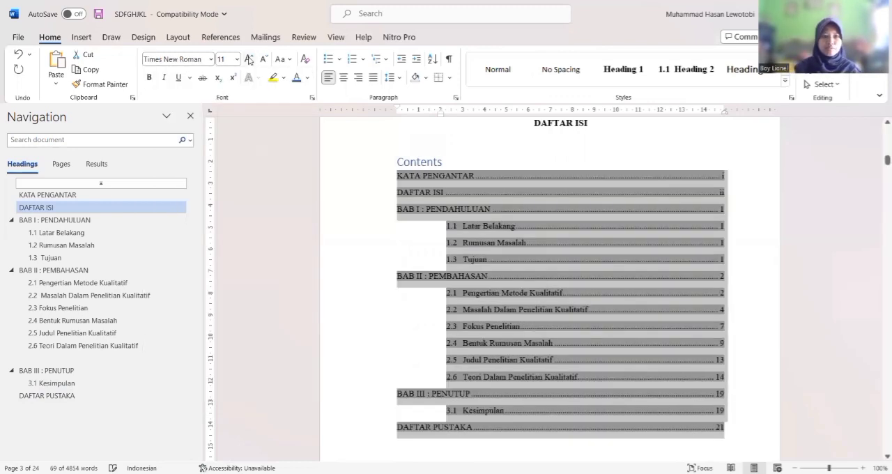
pyautogui.click(248, 59)
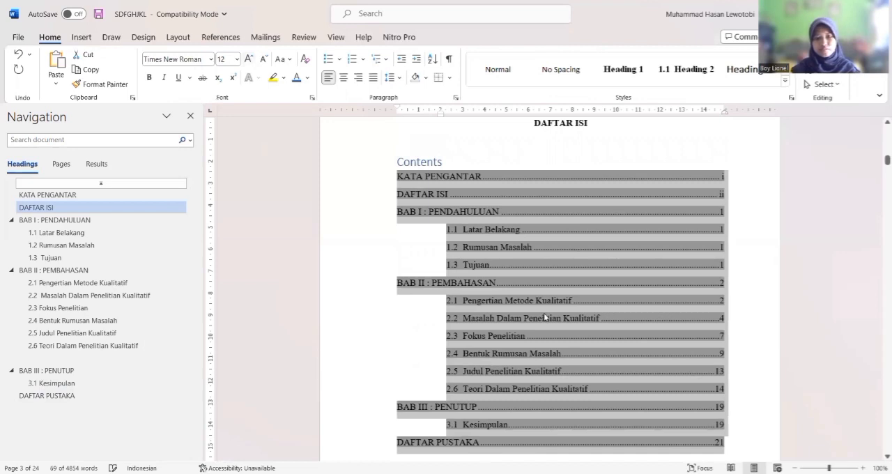
# Delete the word "Contents" above the entries of the table of contents
pyautogui.click(448, 160)
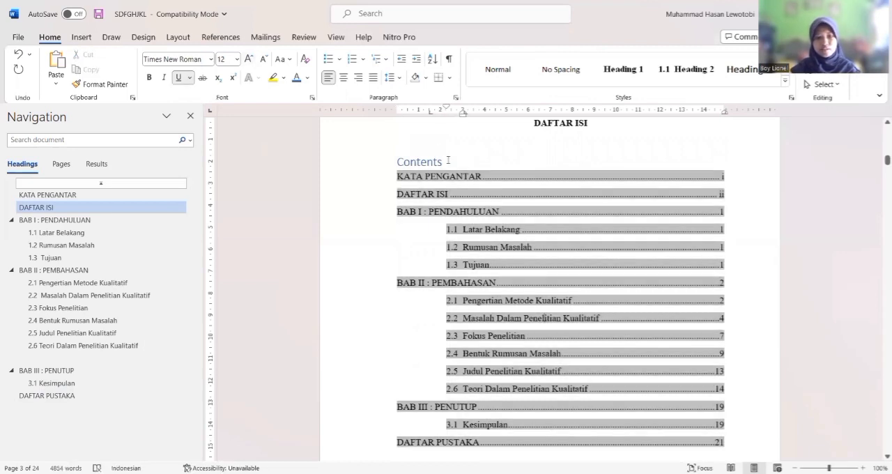
pyautogui.click(448, 160)
pyautogui.press('BackSpace')
pyautogui.press('BackSpace')
pyautogui.press('BackSpace')
pyautogui.press('BackSpace')
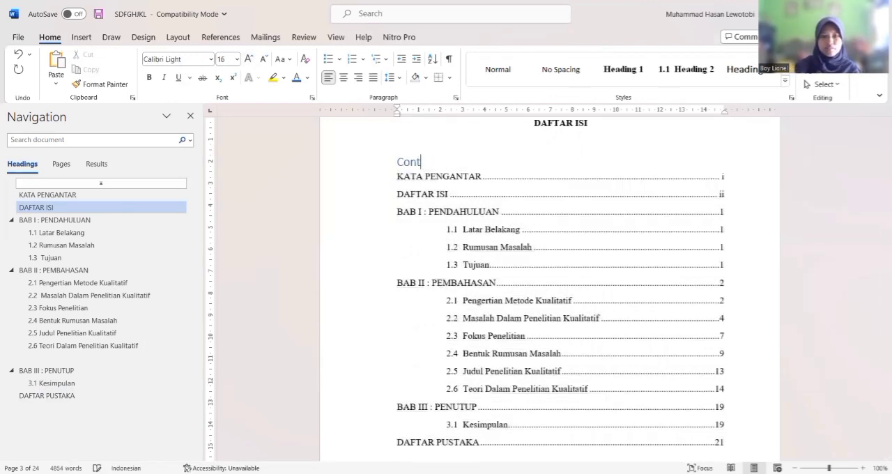
pyautogui.press('BackSpace')
pyautogui.press('BackSpace')
pyautogui.press('BackSpace')
# Delete the empty line below the DAFTAR ISI title and bold the words KATA PENGANTAR in the first entry
pyautogui.press('BackSpace')
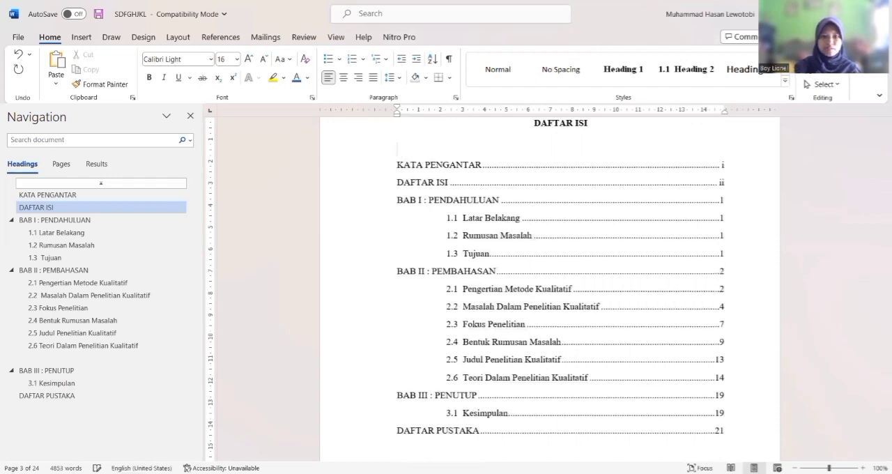
pyautogui.press('BackSpace')
pyautogui.moveTo(398, 137); pyautogui.dragTo(495, 175)
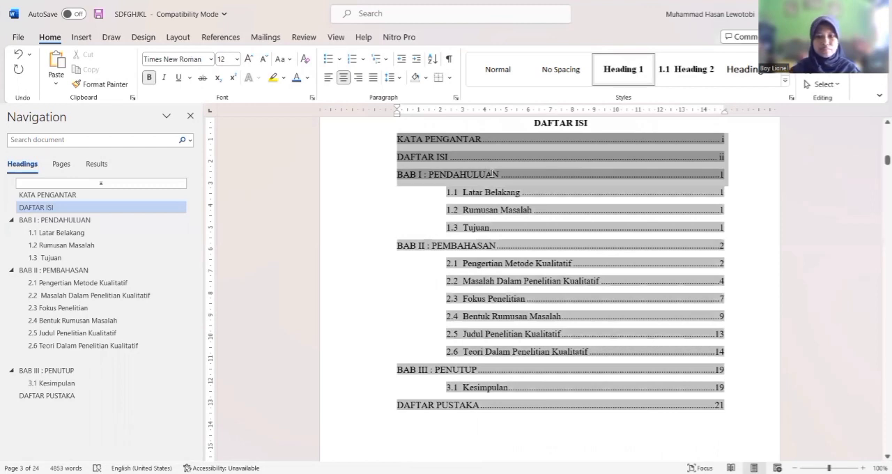
pyautogui.click(481, 138)
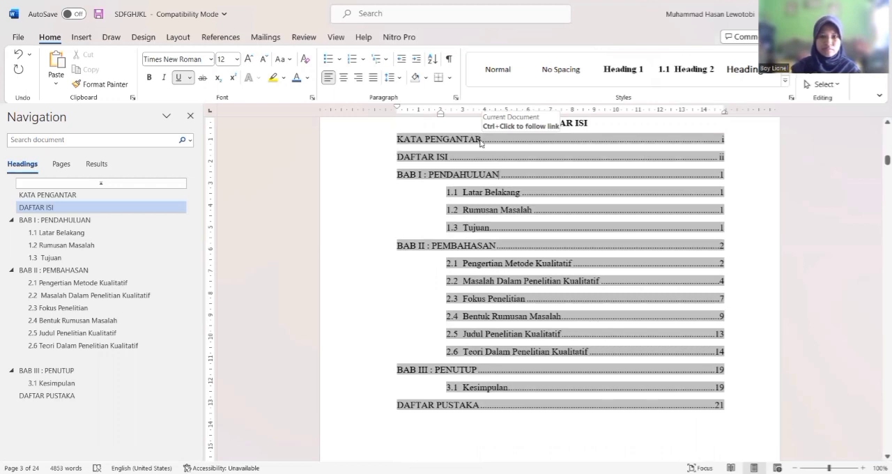
pyautogui.moveTo(398, 140); pyautogui.dragTo(480, 144)
pyautogui.hotkey('ctrl', 'b')
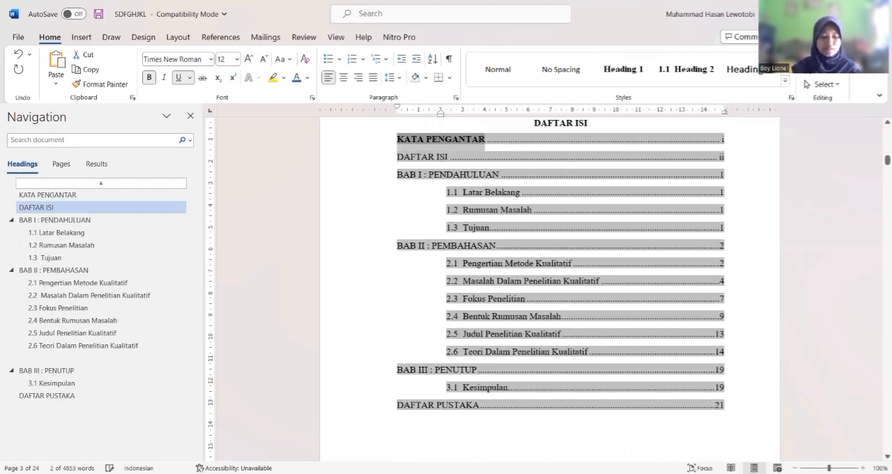
# Make the BAB II : PEMBAHASAN, BAB III : PENUTUP and DAFTAR PUSTAKA entries of the table of contents bold
pyautogui.tripleClick(448, 158)
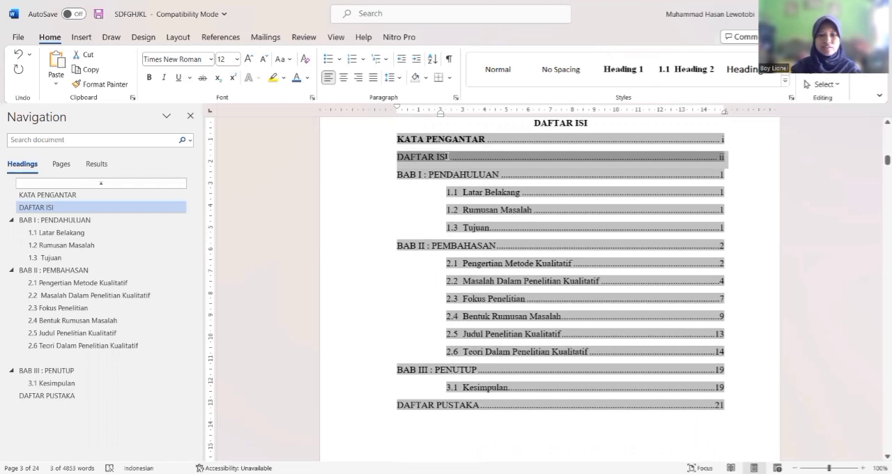
pyautogui.click(422, 157)
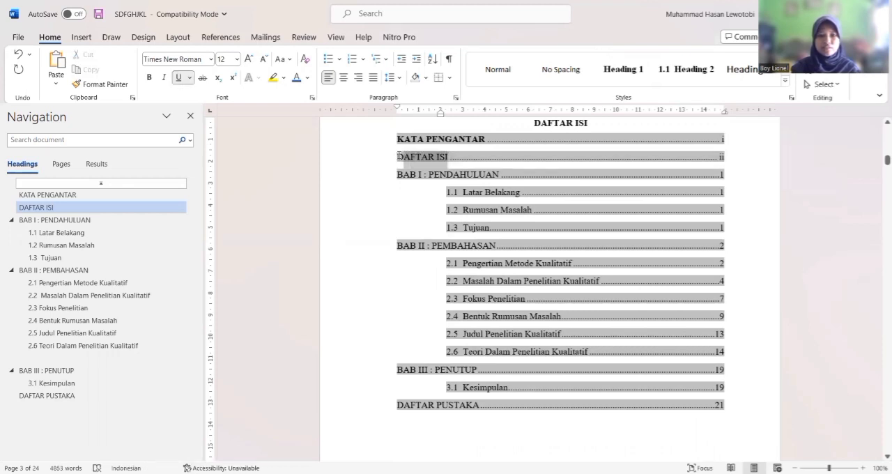
pyautogui.tripleClick(400, 157)
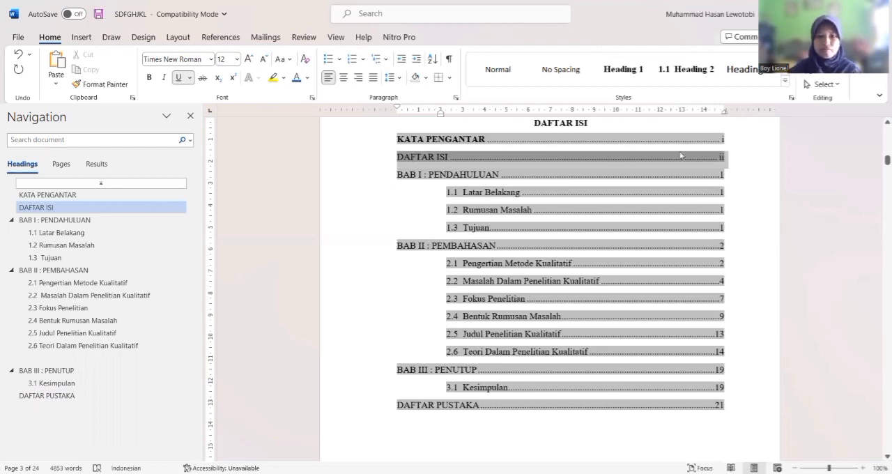
pyautogui.hotkey('ctrl', 'b')
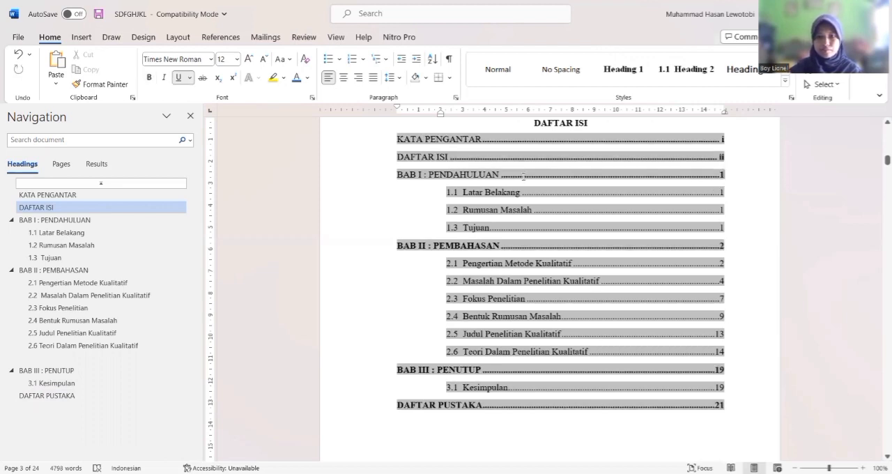
# Remove bold from the dot leaders and page numbers of the KATA PENGANTAR, DAFTAR ISI, BAB I and BAB II entries
pyautogui.doubleClick(524, 176)
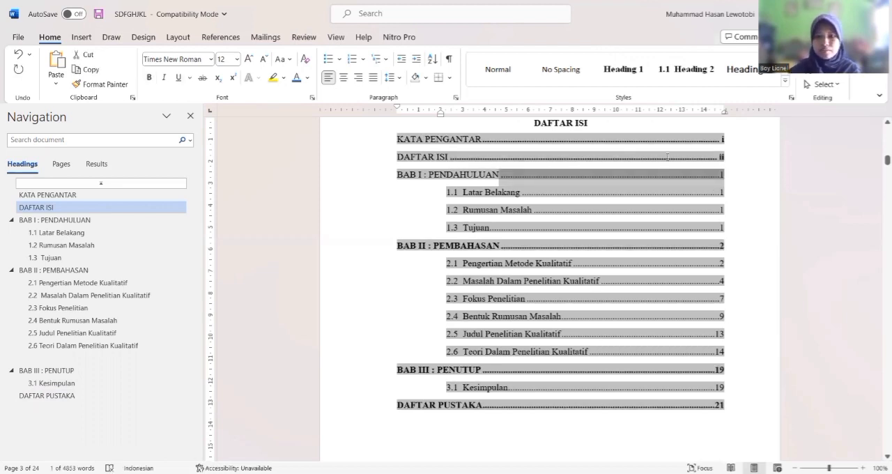
pyautogui.doubleClick(543, 154)
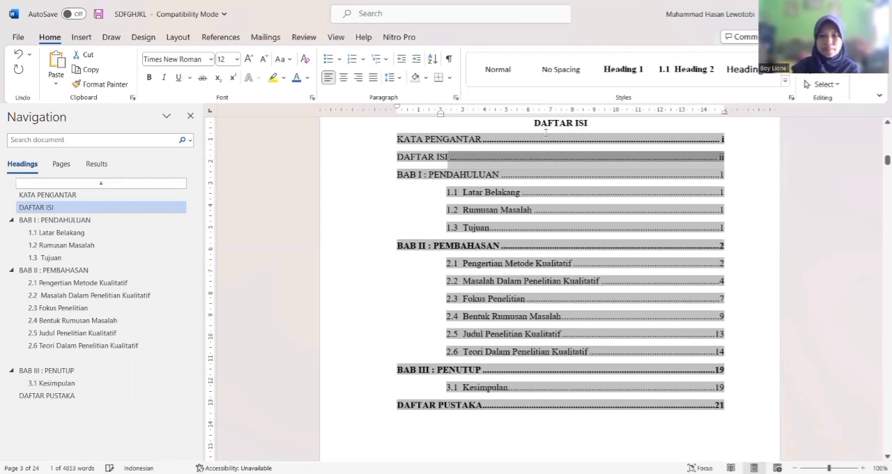
pyautogui.click(690, 193)
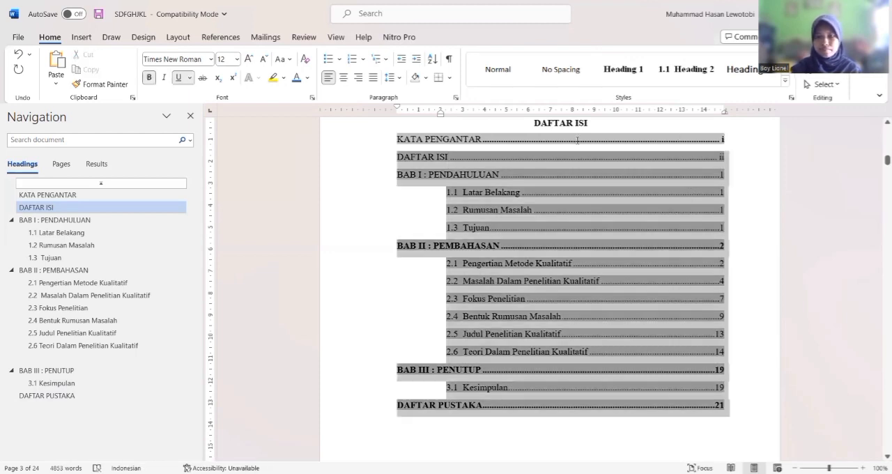
pyautogui.doubleClick(564, 144)
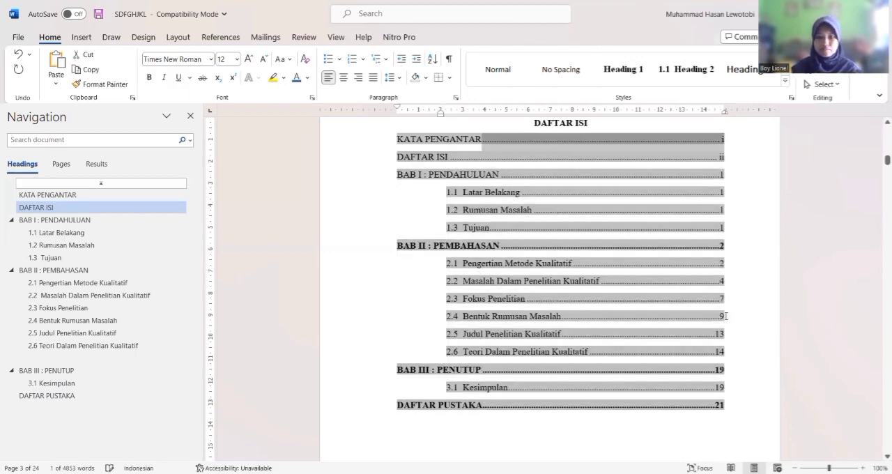
pyautogui.click(698, 246)
pyautogui.doubleClick(567, 249)
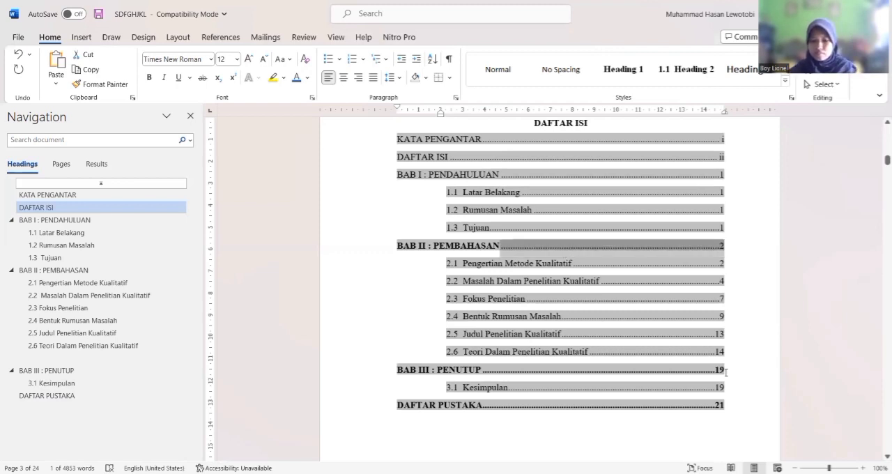
# Remove bold from the dot leaders and page numbers of the BAB III : PENUTUP and DAFTAR PUSTAKA entries
pyautogui.tripleClick(556, 369)
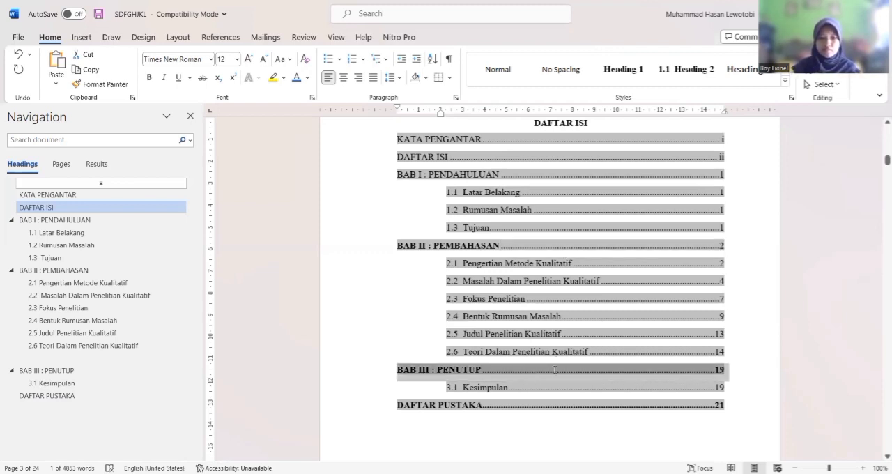
pyautogui.click(725, 371)
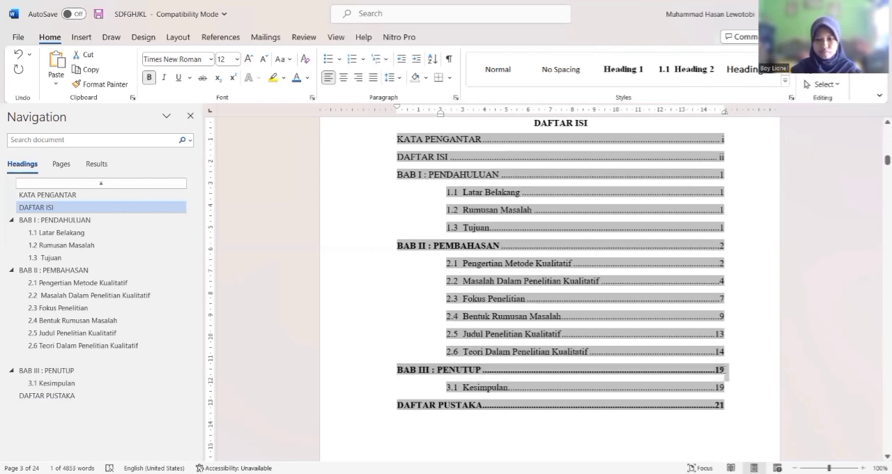
pyautogui.click(726, 370)
pyautogui.doubleClick(557, 368)
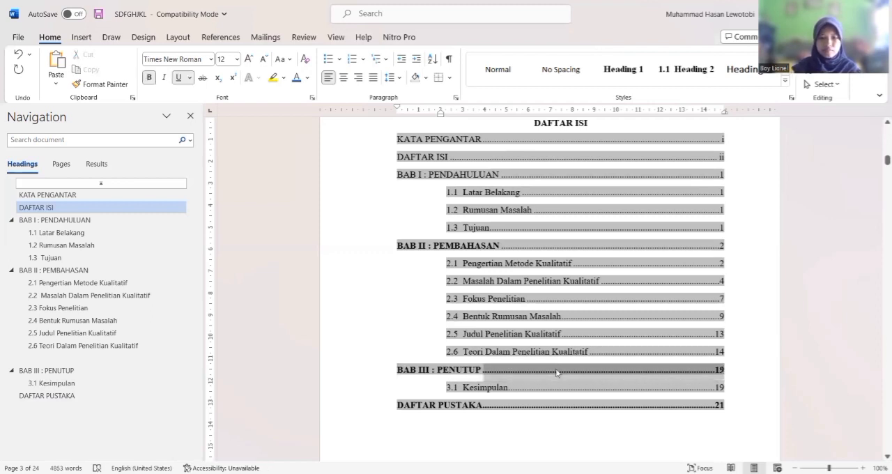
pyautogui.doubleClick(562, 414)
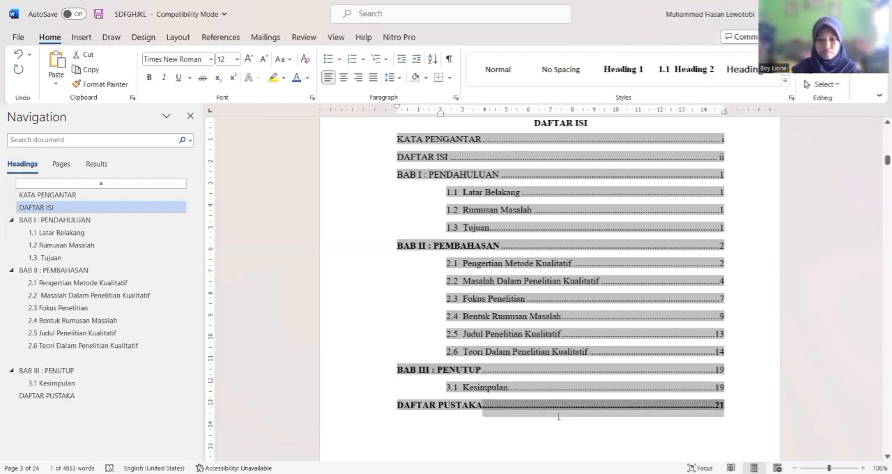
pyautogui.click(757, 313)
# Bold the KATA PENGANTAR, DAFTAR ISI and BAB I : PENDAHULUAN entries at the start of the table of contents
pyautogui.click(698, 259)
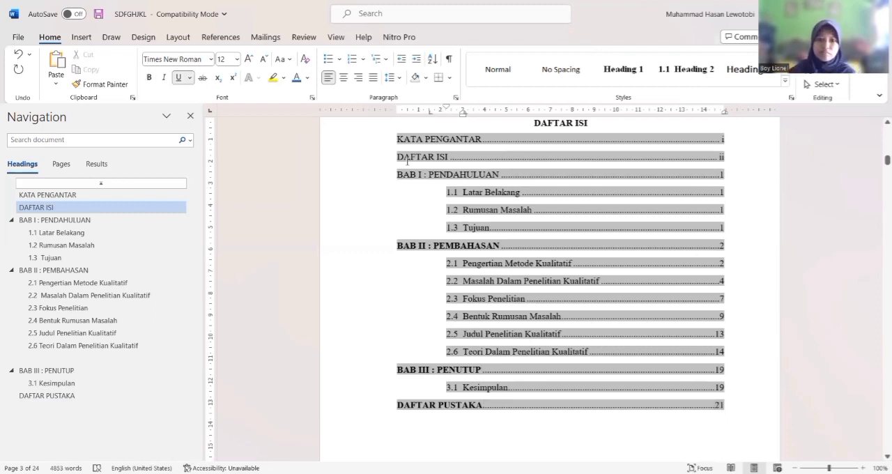
pyautogui.click(396, 141)
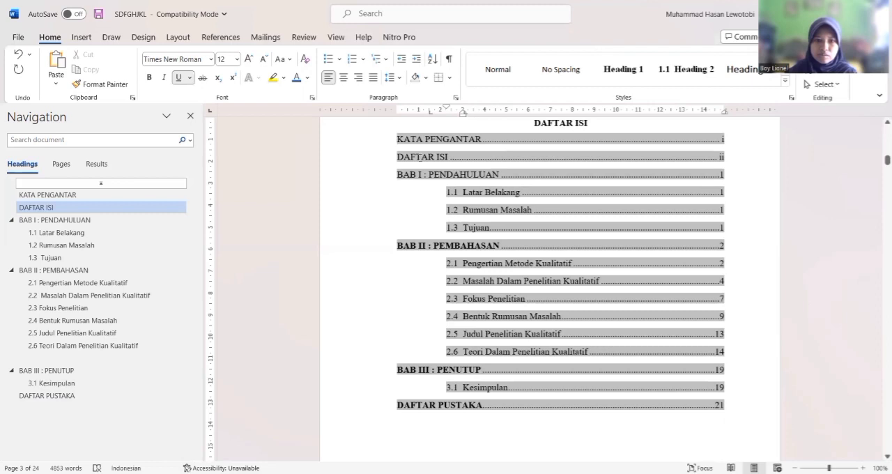
pyautogui.keyDown('shift'); pyautogui.click(477, 173); pyautogui.keyUp('shift')
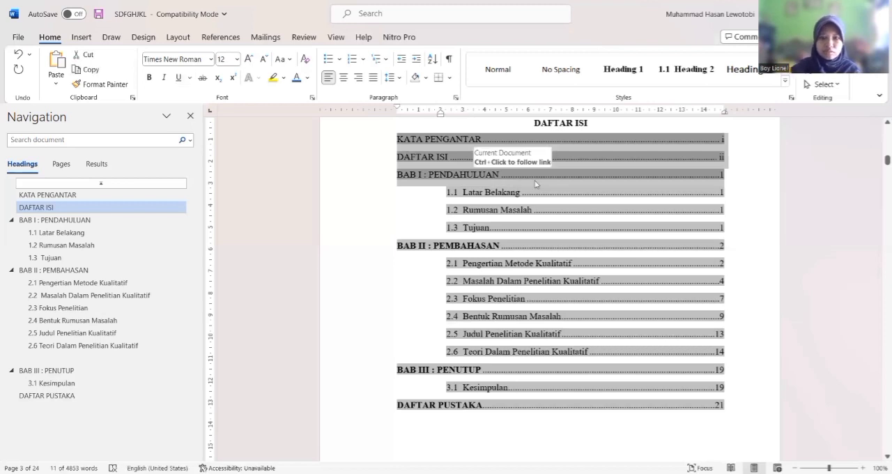
pyautogui.hotkey('ctrl', 'b')
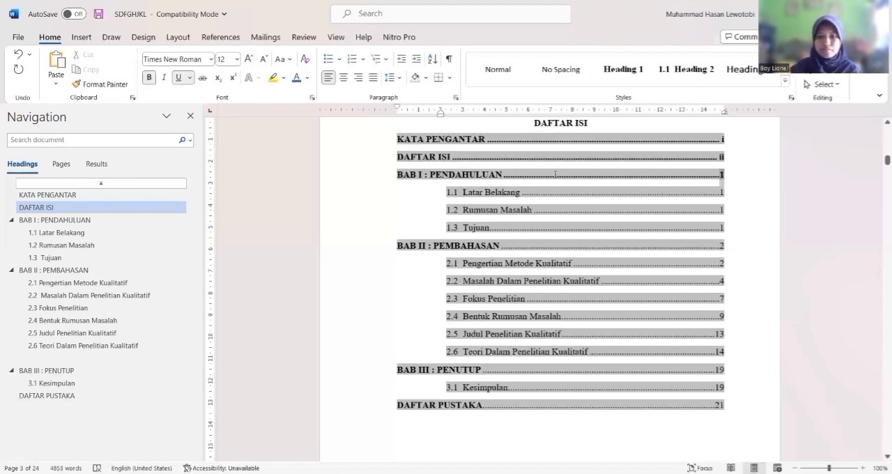
# Return the dot leaders and page numbers of the KATA PENGANTAR, DAFTAR ISI and BAB I entries to regular weight, keeping their titles bold
pyautogui.doubleClick(549, 177)
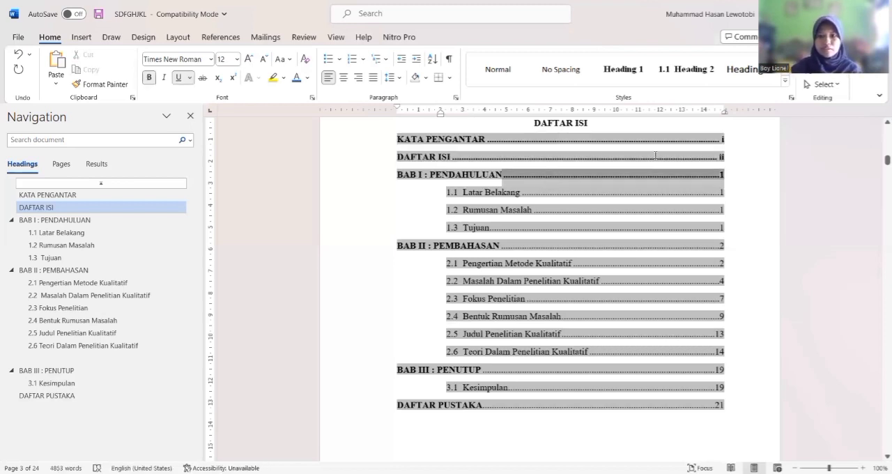
pyautogui.doubleClick(509, 157)
pyautogui.click(686, 140)
pyautogui.hotkey('ctrl', 'a')
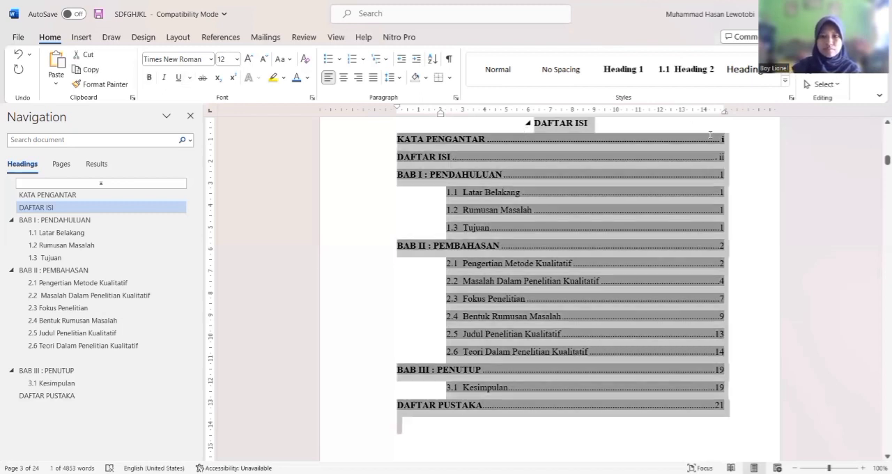
pyautogui.click(658, 148)
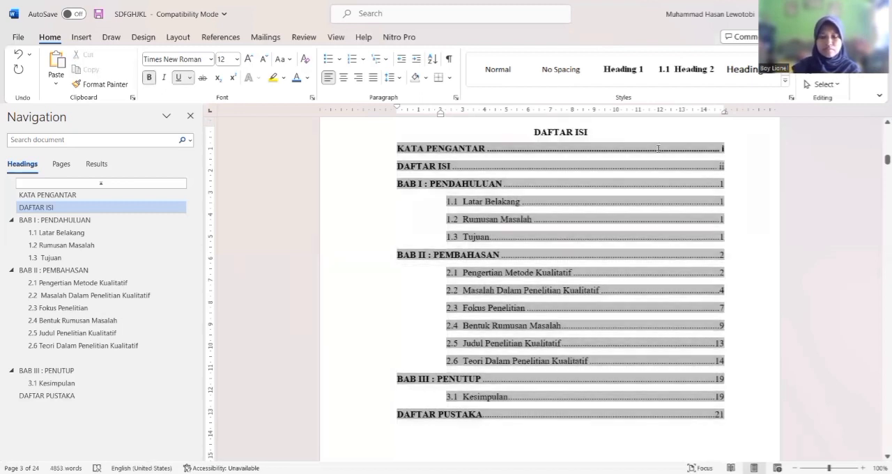
pyautogui.doubleClick(571, 150)
pyautogui.click(764, 311)
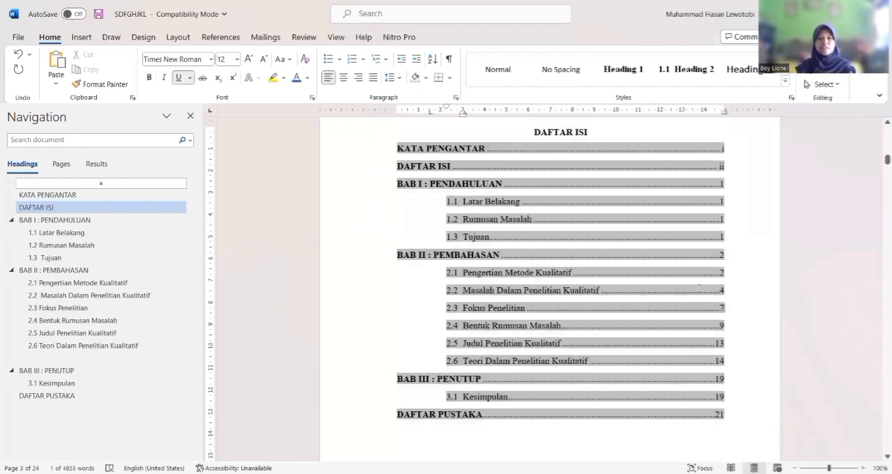